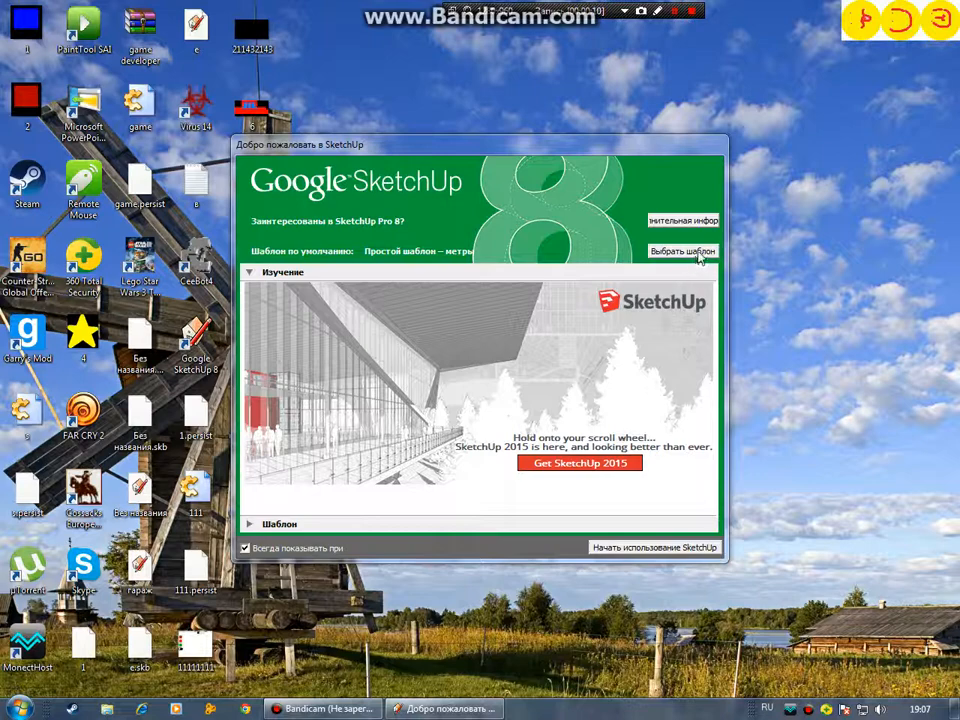
Step: Choose the "Горизонтальная проекция – метры" template and start a new model with it
left_click(698, 254)
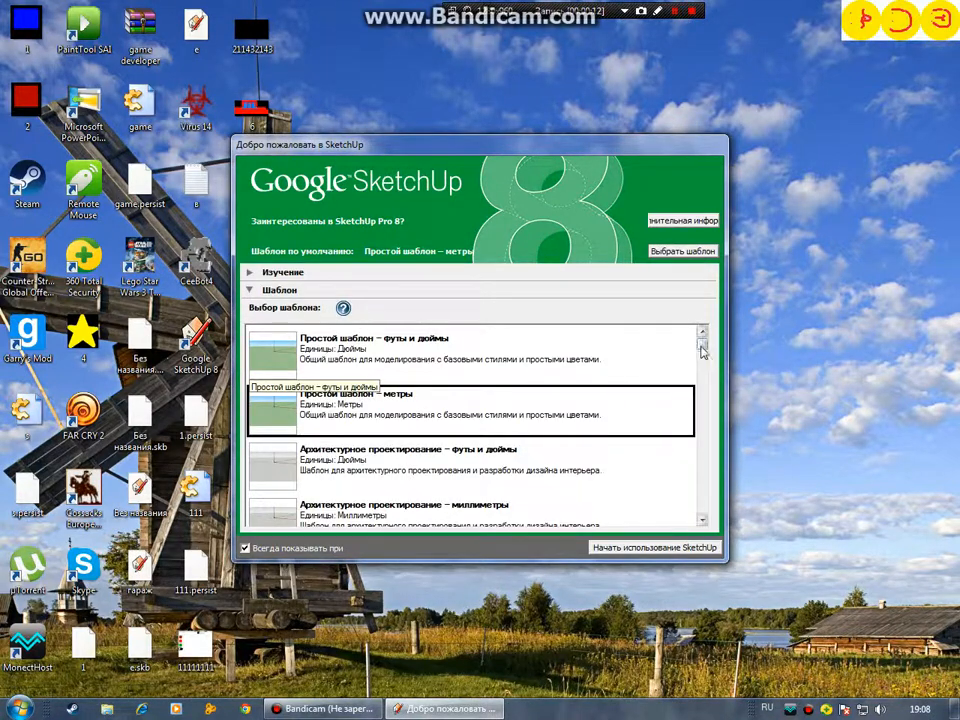
left_click_drag(703, 350, 705, 463)
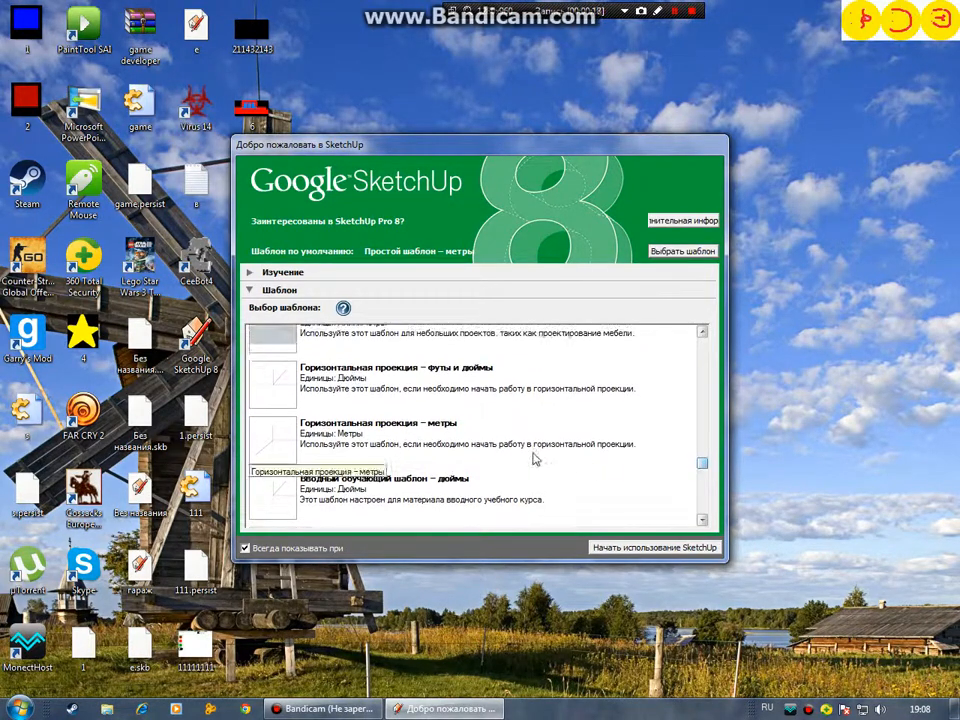
left_click(534, 456)
left_click(598, 546)
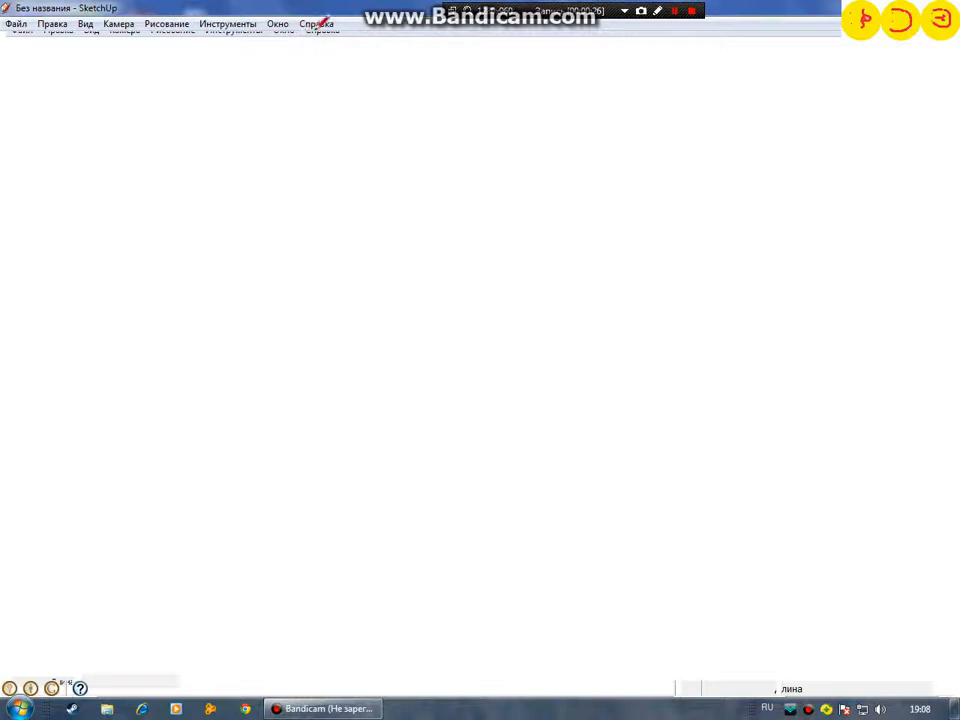
Step: Draw a rectangle about 28 by 31 m on the ground plane with one corner at the origin
mouse_move(508, 428)
middle_mouse_down()
mouse_move(369, 399)
mouse_move(178, 388)
mouse_move(620, 240)
mouse_move(508, 396)
mouse_move(639, 148)
mouse_move(549, 418)
mouse_move(566, 192)
mouse_move(538, 493)
mouse_move(538, 289)
mouse_move(574, 165)
mouse_move(544, 424)
mouse_move(596, 161)
mouse_move(594, 259)
mouse_move(510, 600)
mouse_move(530, 350)
mouse_move(566, 560)
mouse_move(711, 566)
mouse_move(512, 341)
middle_mouse_up()
key("r")
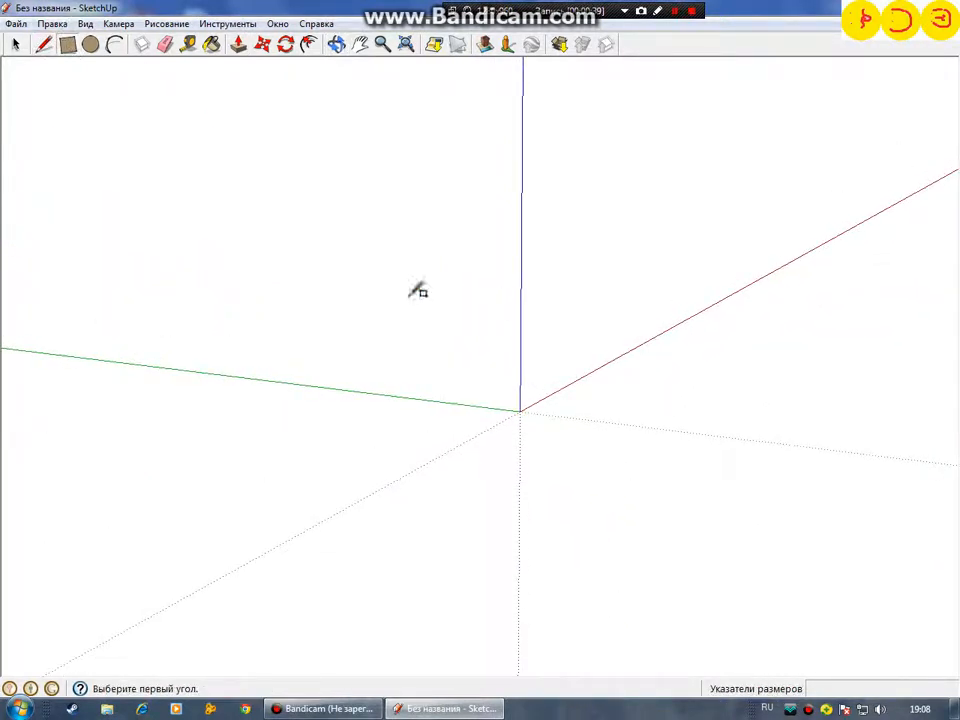
left_click(520, 410)
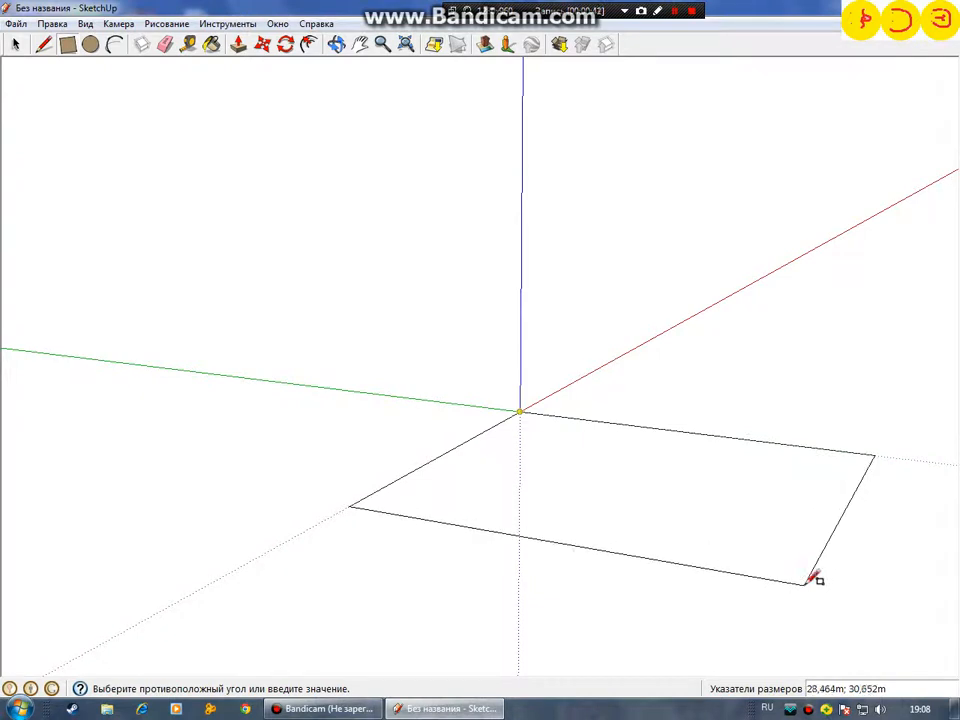
left_click(814, 574)
Step: Extrude the ground rectangle upward by about 13 m with Push/Pull to form a box
mouse_move(814, 574)
middle_mouse_down()
mouse_move(736, 520)
mouse_move(122, 531)
mouse_move(444, 561)
mouse_move(492, 518)
middle_mouse_up()
scroll(497, 514, "down", 2)
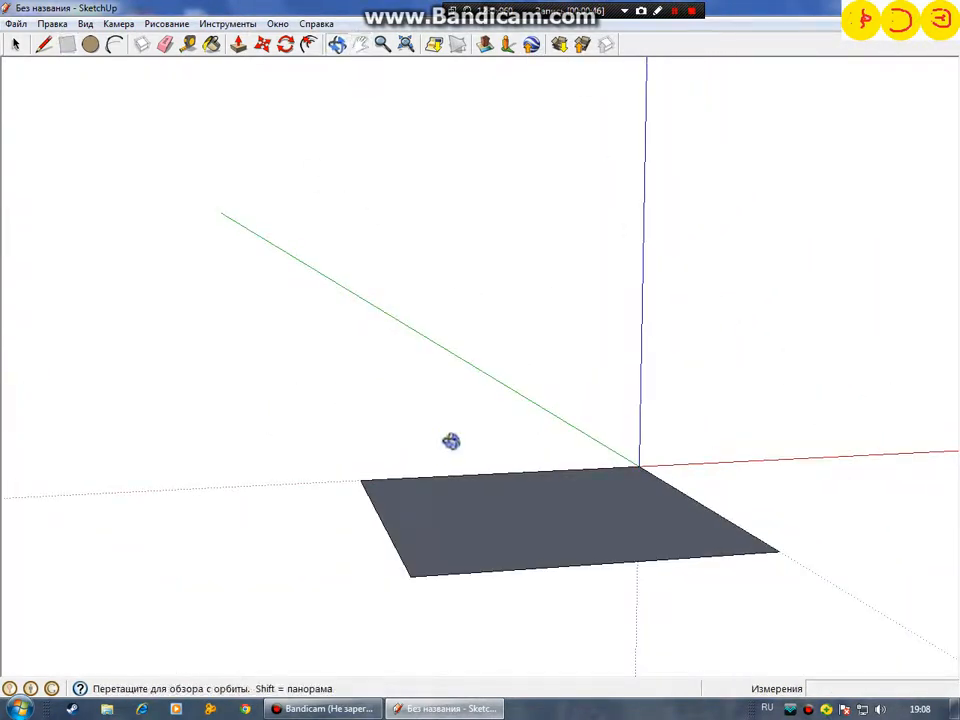
middle_click_drag(452, 441, 895, 492)
middle_click_drag(671, 493, 660, 400, "shift")
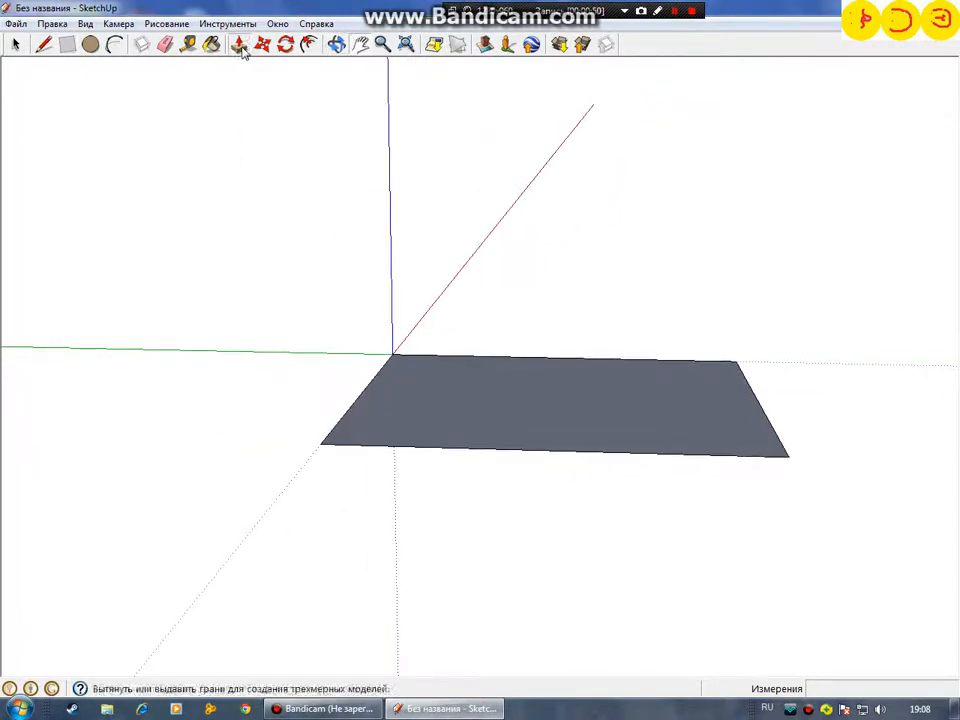
left_click(238, 44)
left_click(506, 398)
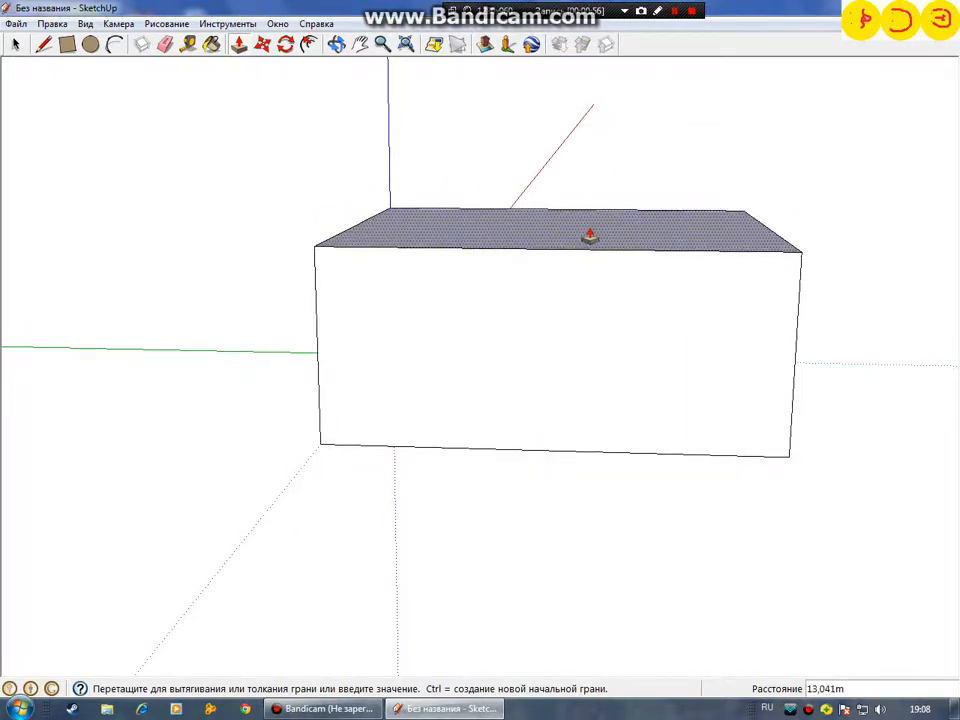
left_click(546, 220)
Step: Try to draw an upright line frame about 12 m high above the box, spanning between the midpoints of two opposite top edges
mouse_move(546, 220)
middle_mouse_down()
mouse_move(510, 289)
mouse_move(206, 378)
mouse_move(435, 379)
mouse_move(394, 379)
middle_mouse_up()
left_click(45, 46)
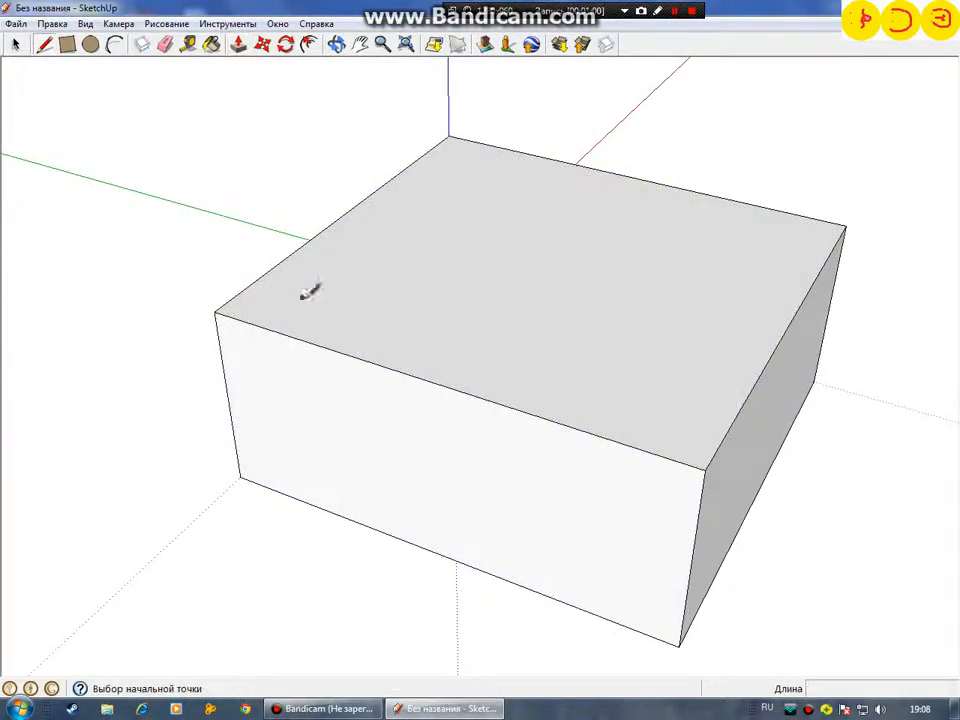
left_click(437, 384)
middle_click_drag(425, 198, 343, 99)
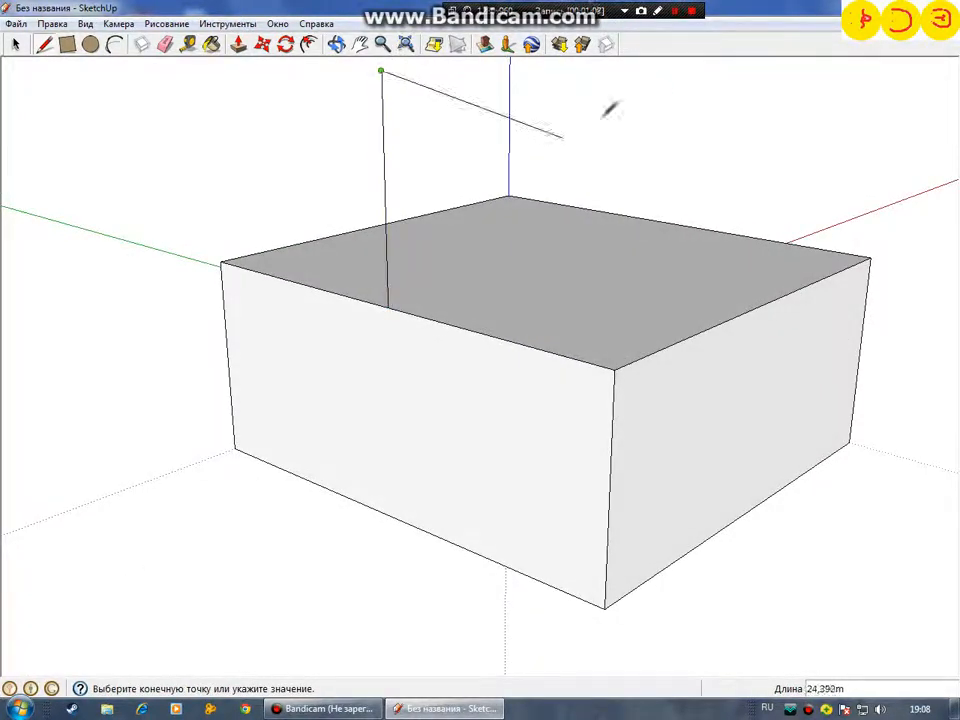
middle_click_drag(671, 206, 672, 206)
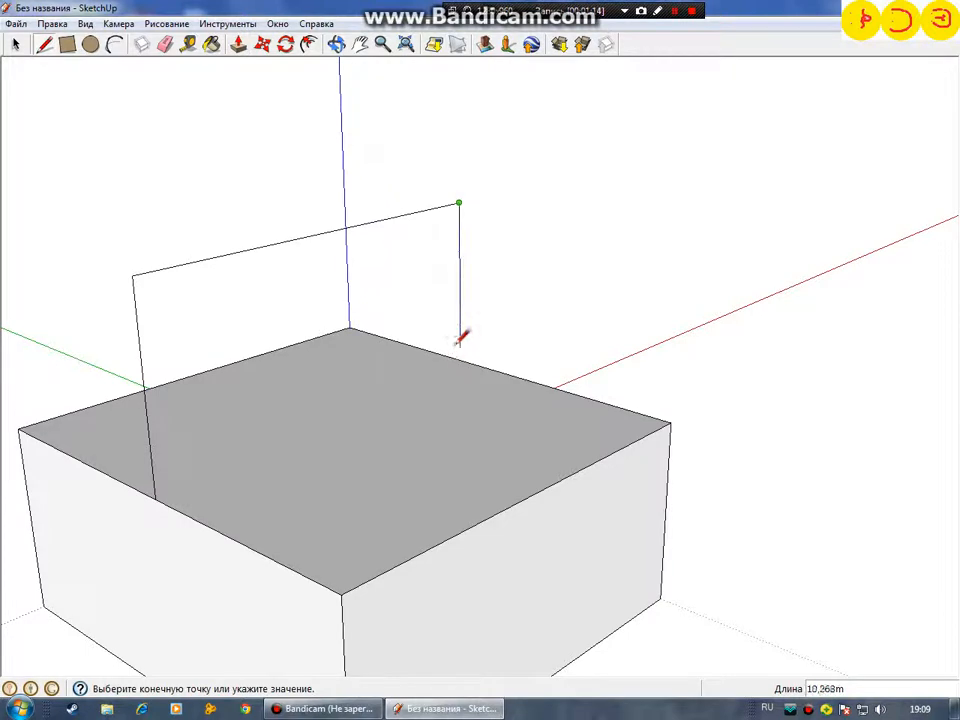
mouse_move(470, 340)
middle_mouse_down()
mouse_move(4, 379)
mouse_move(315, 354)
middle_mouse_up()
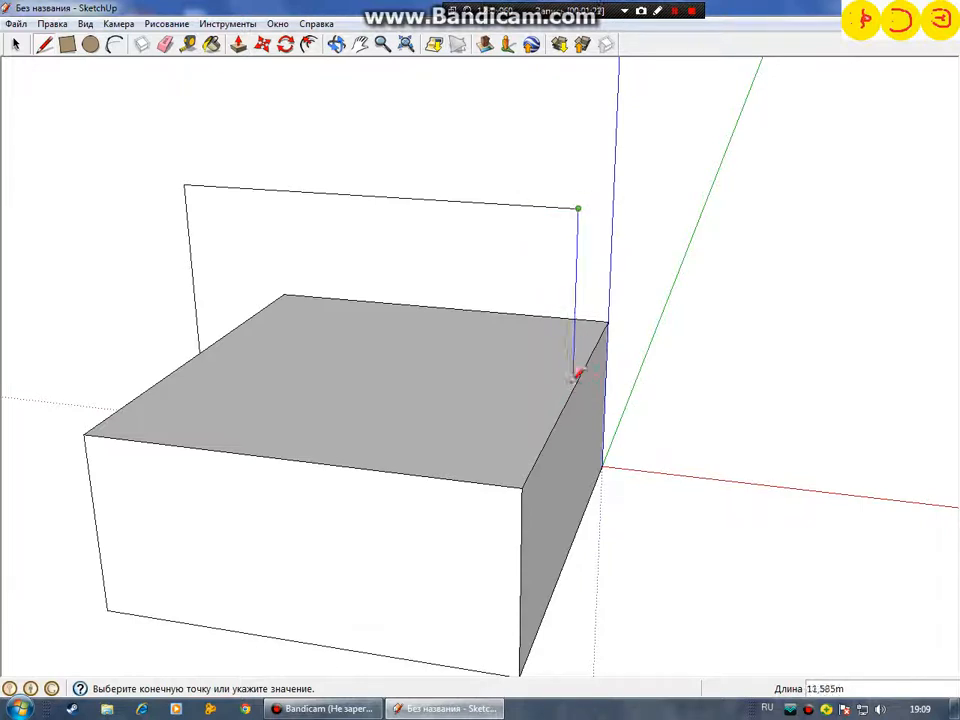
Step: Try a rectangle about 3 by 32 m from the box's top corner to the frame's far upright, and undo it
mouse_move(463, 396)
middle_mouse_down()
mouse_move(549, 446)
mouse_move(696, 409)
mouse_move(660, 400)
middle_mouse_up()
left_click(67, 44)
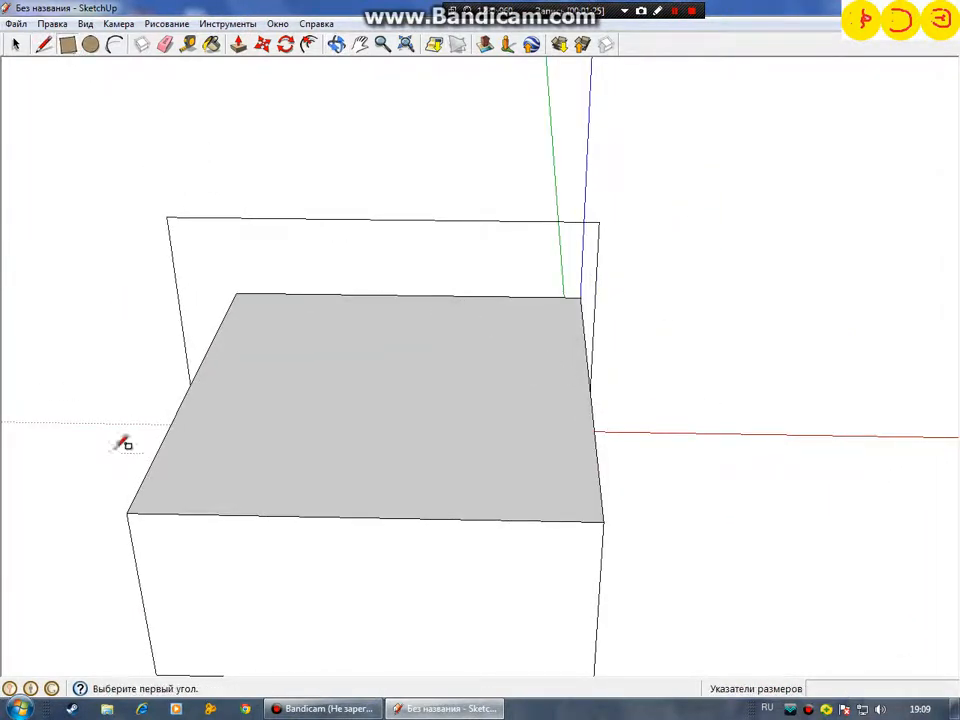
left_click(127, 512)
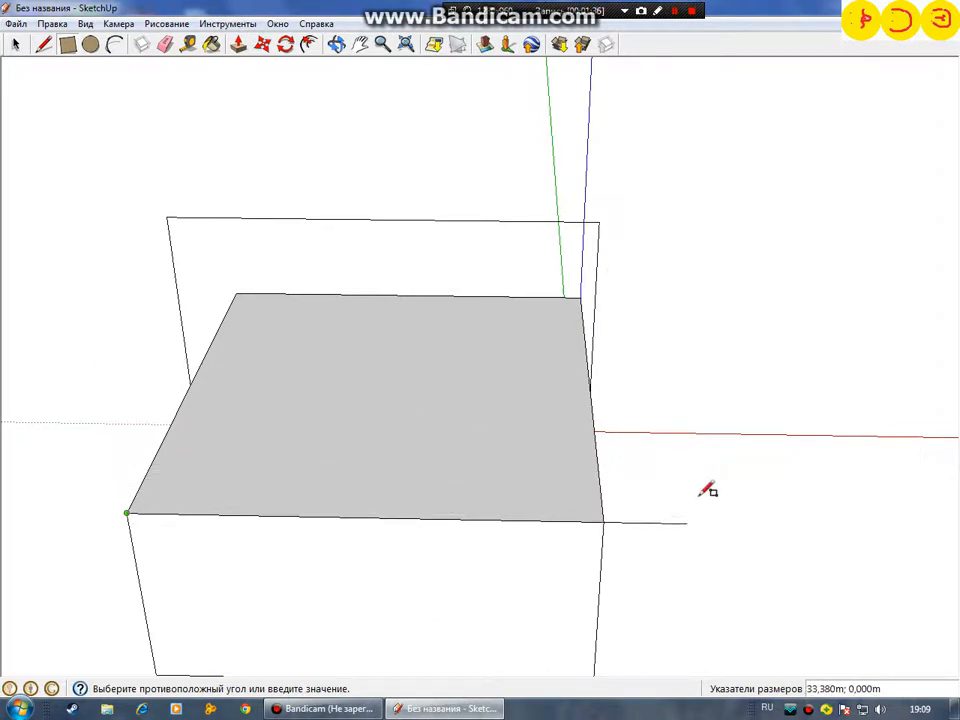
left_click(591, 352)
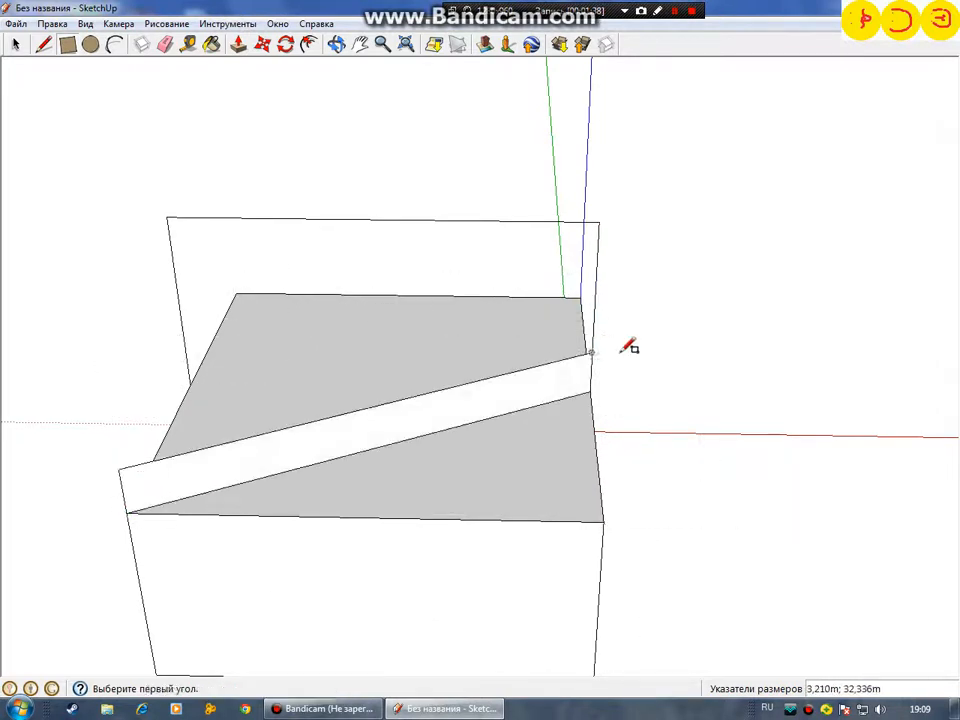
left_click(45, 24)
left_click(94, 43)
Step: Try to fill the upright line frame with a rectangle starting from its upper corner
middle_click_drag(536, 321, 628, 317)
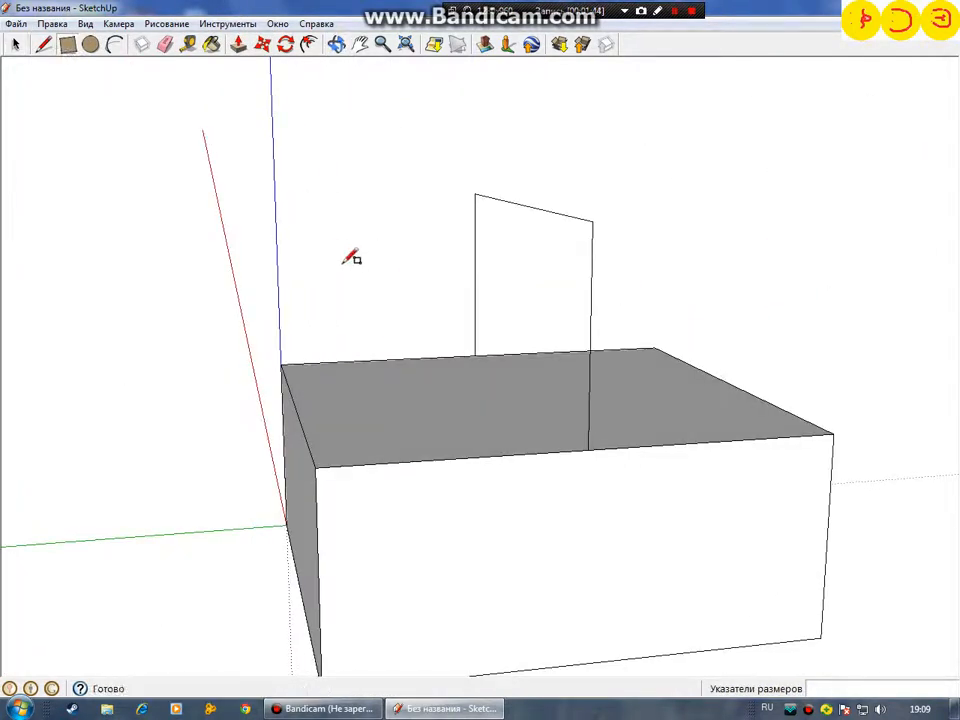
middle_click_drag(350, 258, 391, 165)
left_click(422, 182)
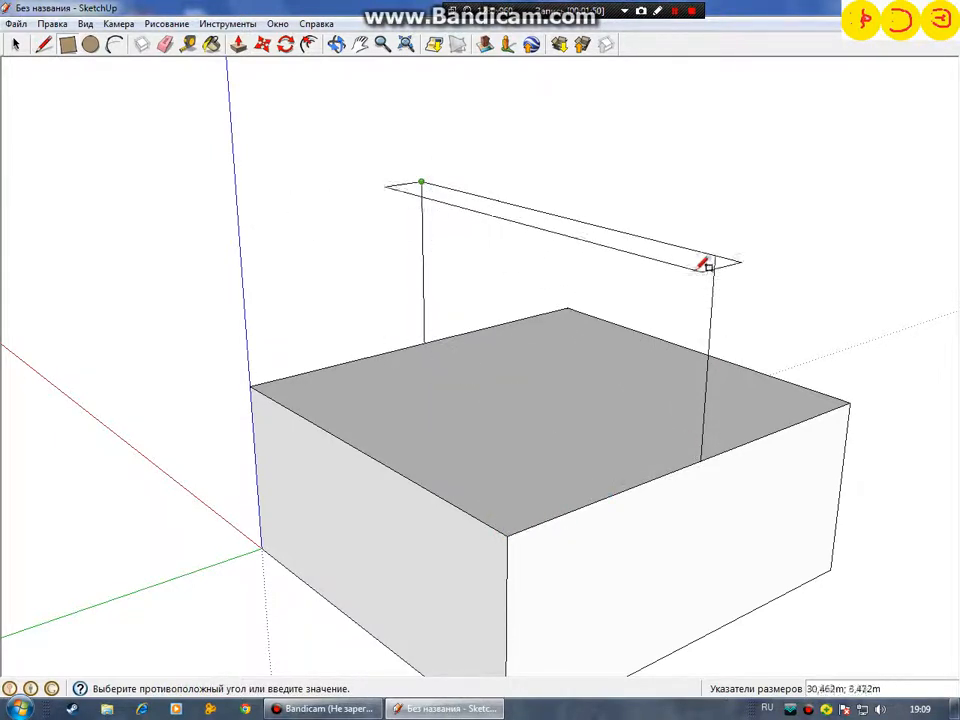
right_click(558, 399)
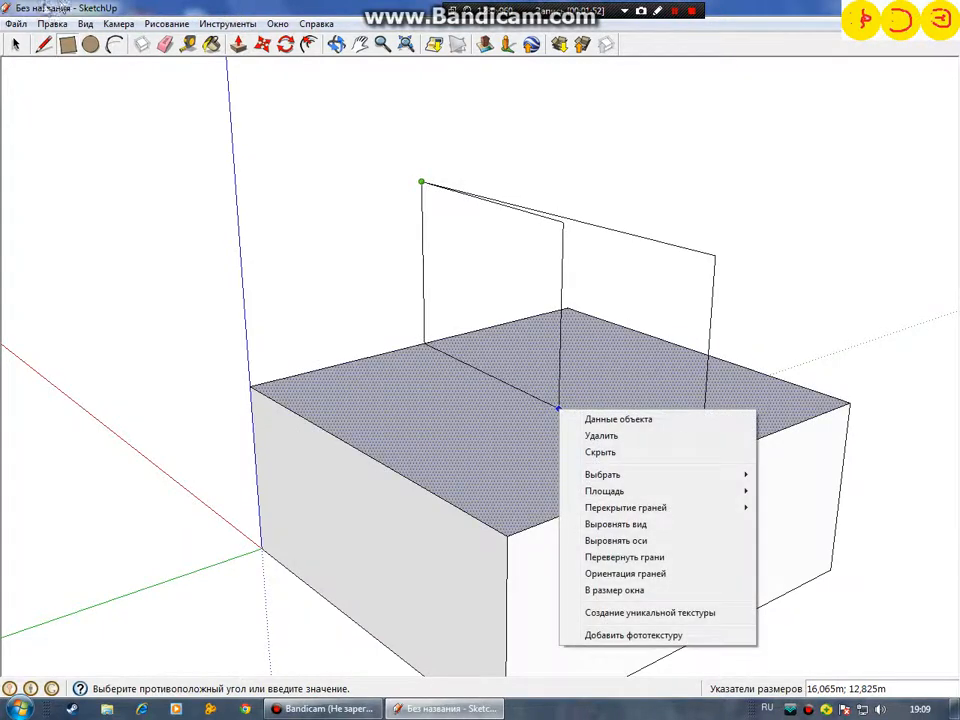
Step: Undo all the lines of the upright frame so only the box is left
left_click(52, 23)
left_click(130, 43)
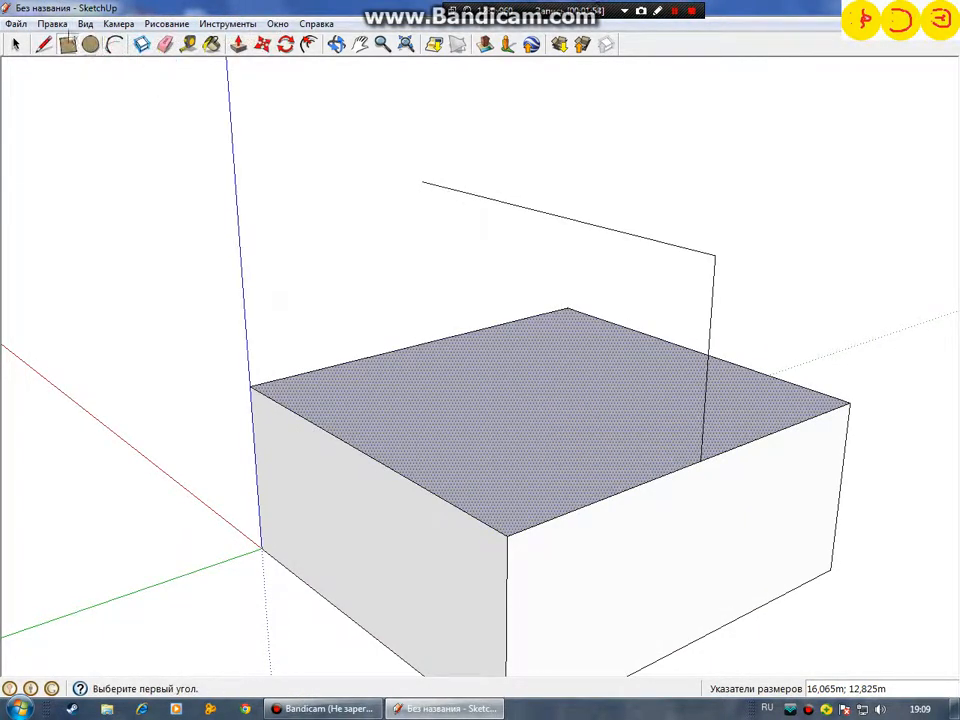
left_click(52, 23)
left_click(83, 43)
left_click(52, 23)
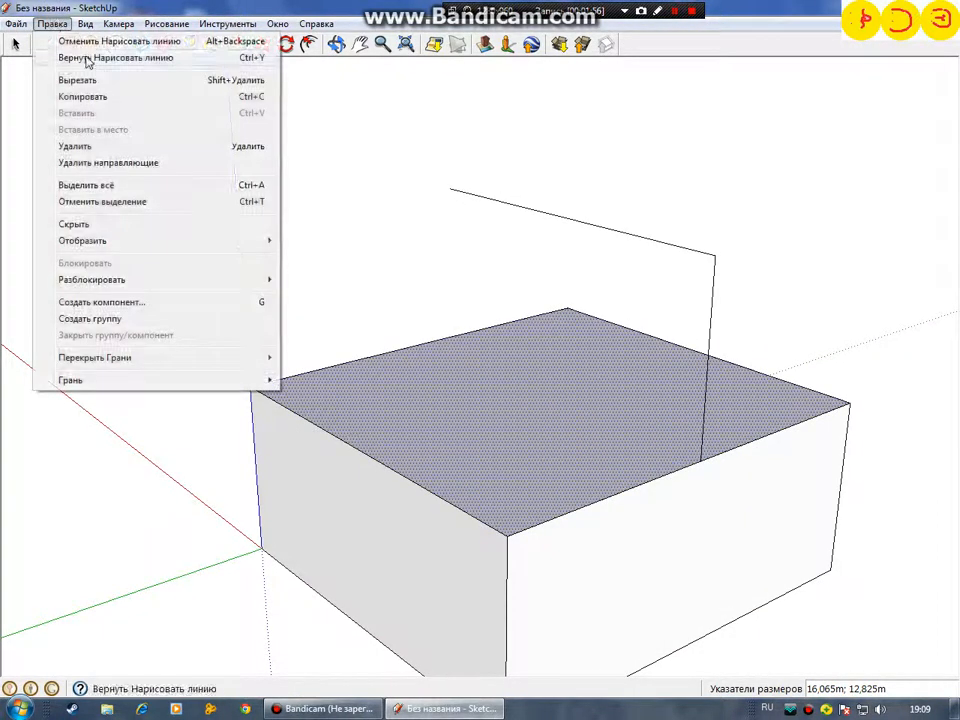
left_click(82, 43)
left_click(62, 29)
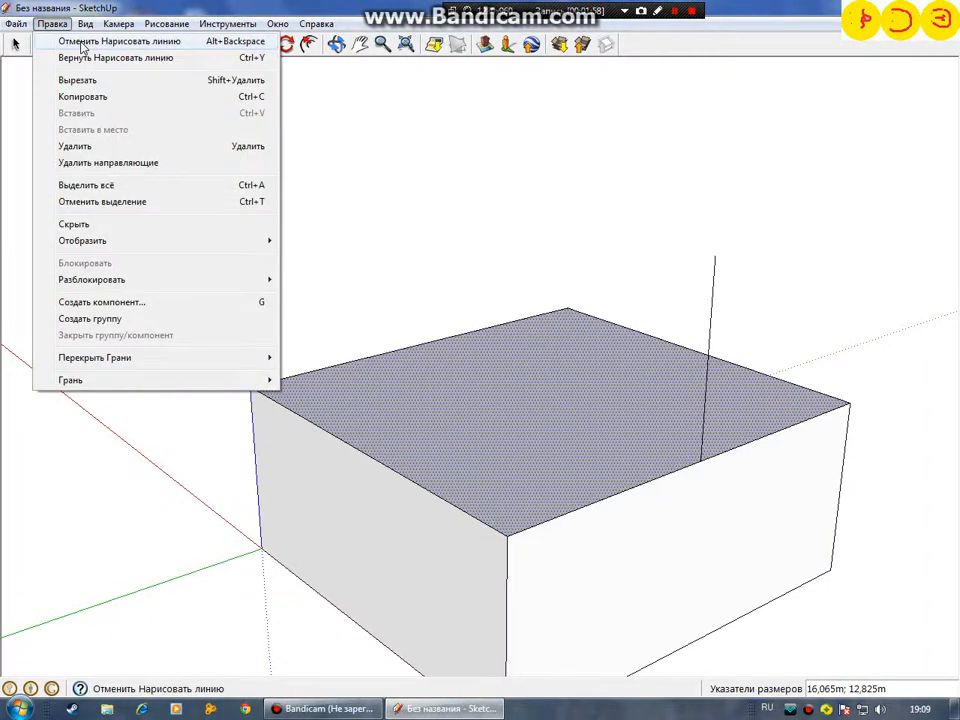
left_click(60, 43)
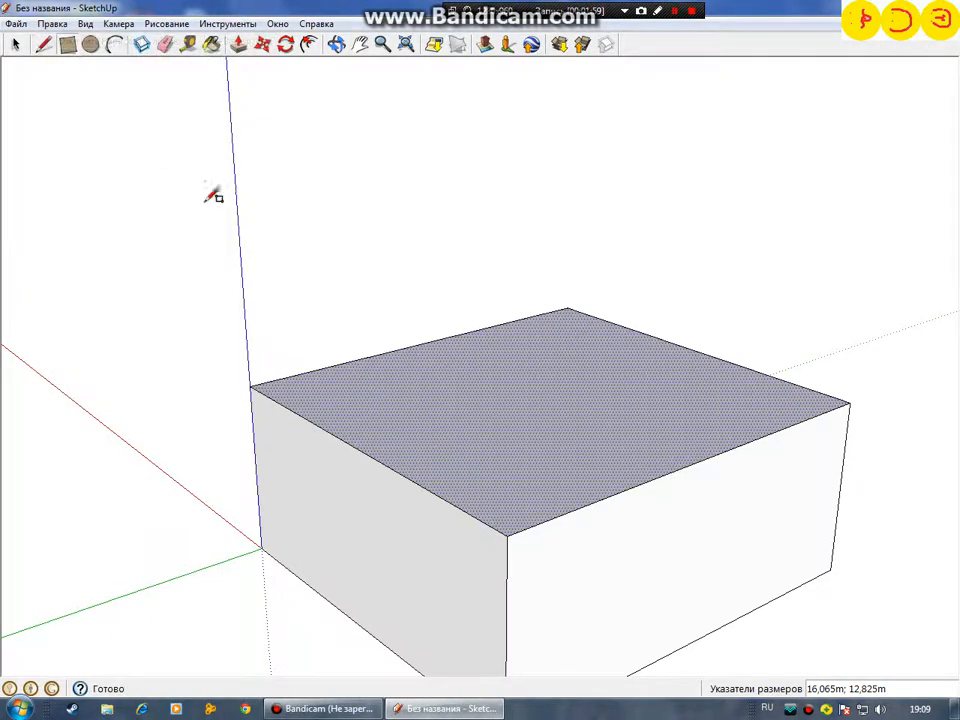
Step: Try to draw a frame about 10 m high across the other pair of top edges, starting from an edge's midpoint
left_click(44, 45)
left_click(359, 449)
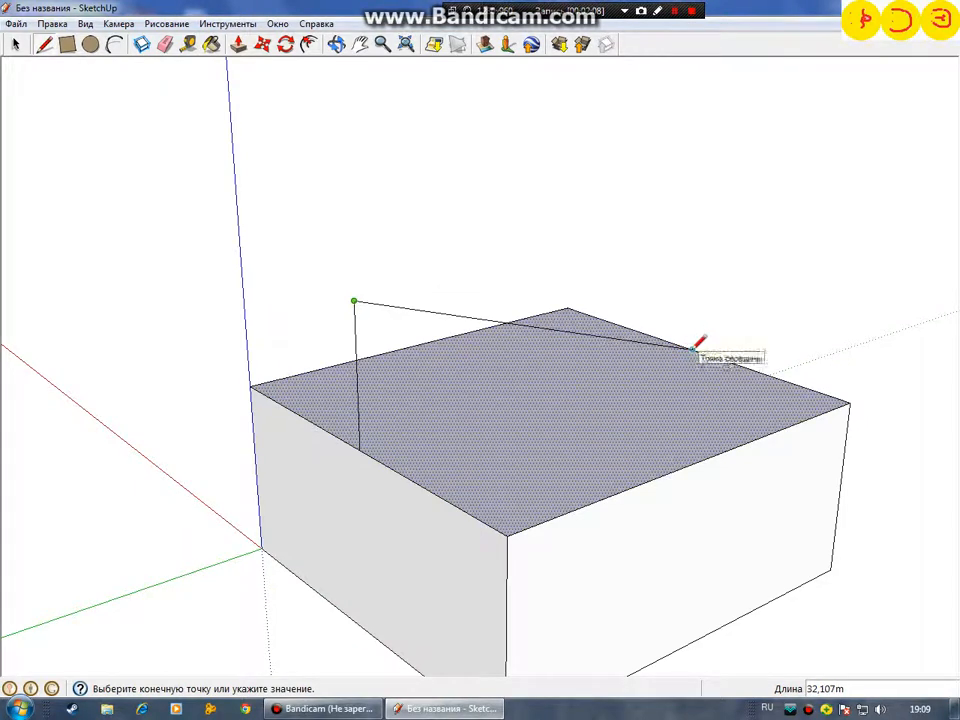
left_click(689, 230)
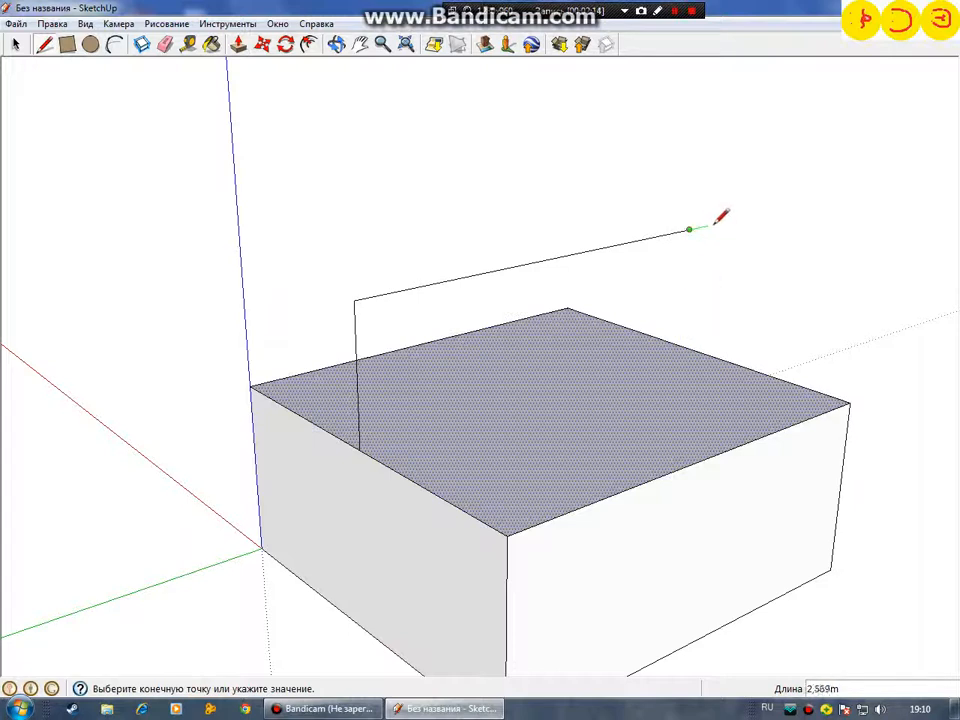
middle_click_drag(716, 221, 364, 229)
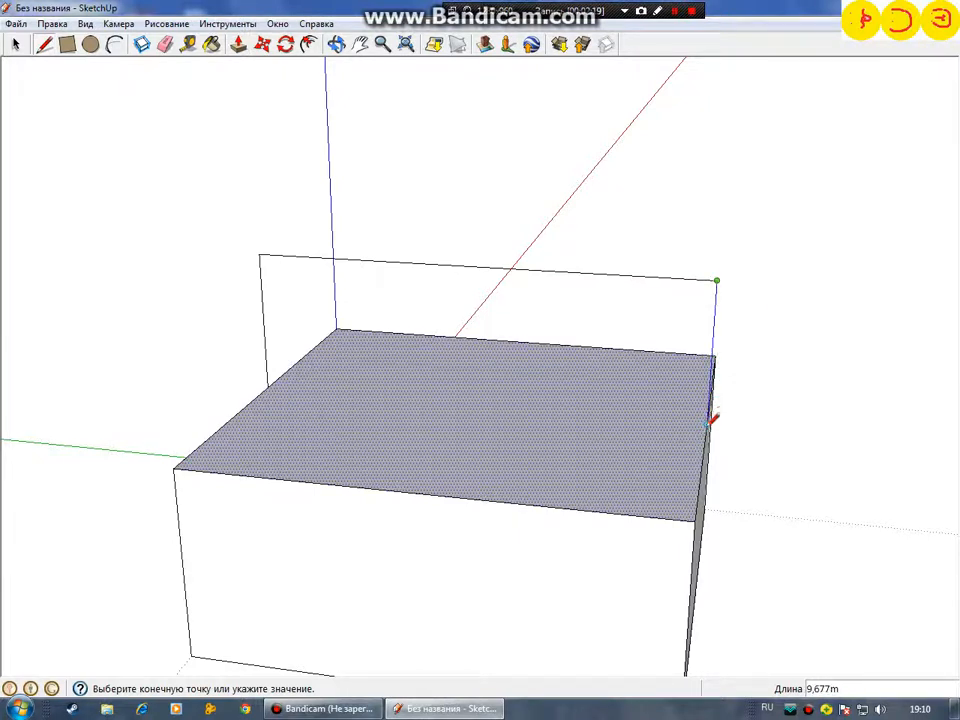
Step: Try a rectangle about 34 by 10 m from the second frame's upper corner to the box's opposite top corner
middle_click_drag(671, 236, 724, 158)
left_click(67, 44)
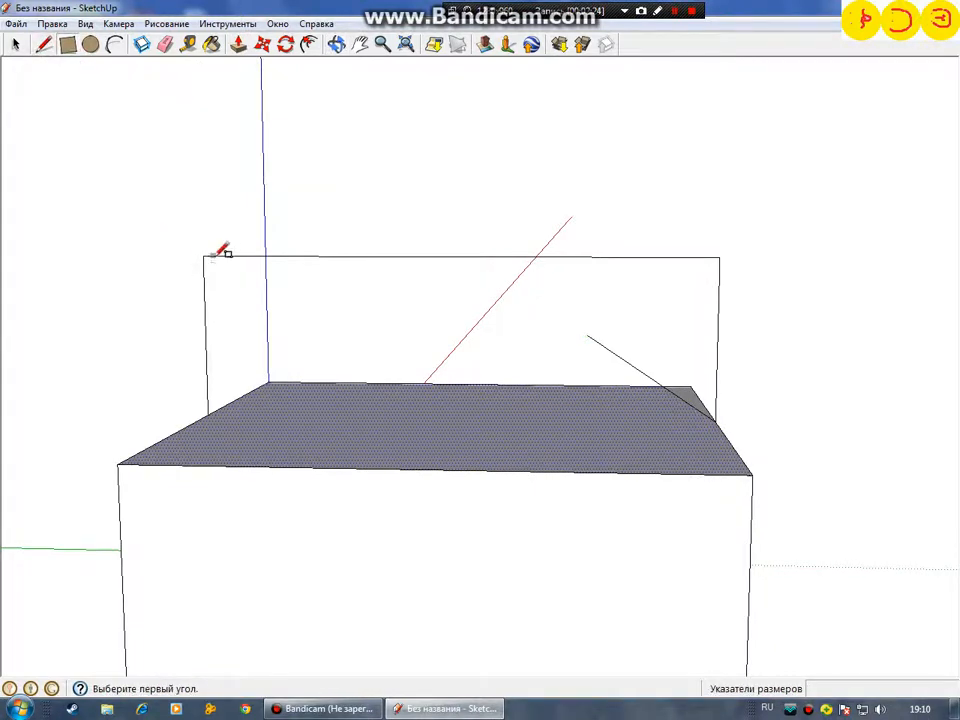
left_click(204, 255)
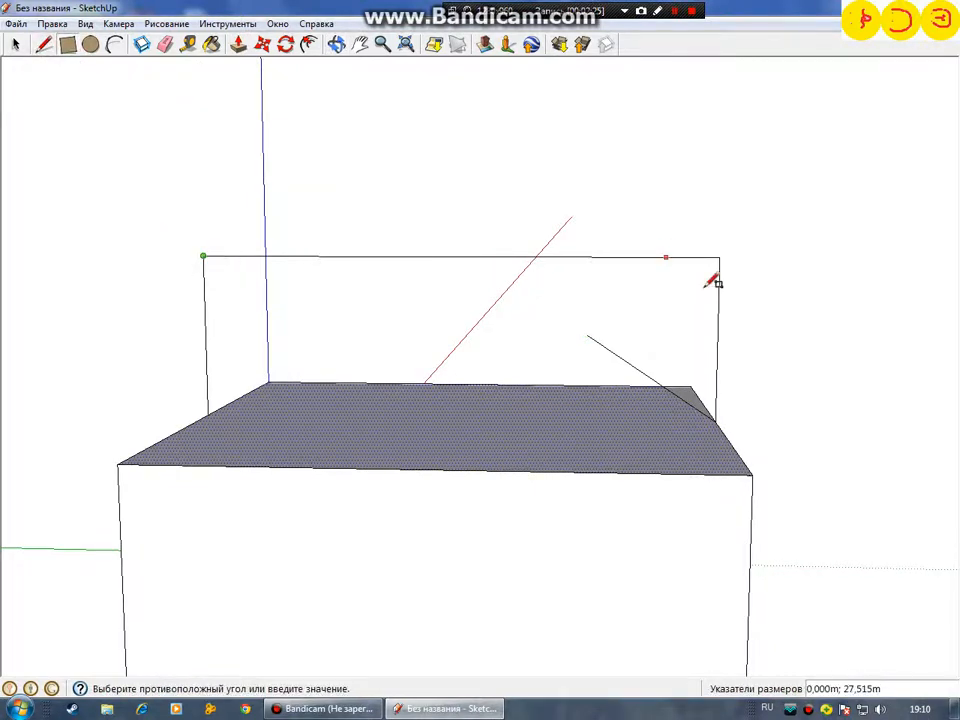
right_click(752, 479)
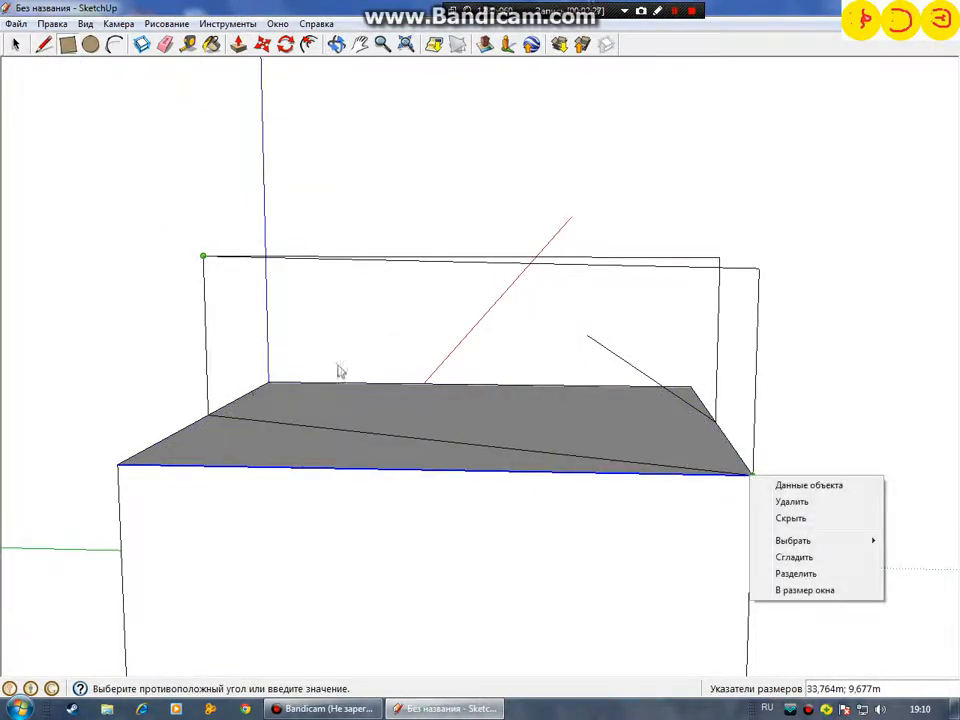
Step: Undo the rectangle attempt and every line of the second frame above the box
left_click(50, 24)
left_click(50, 24)
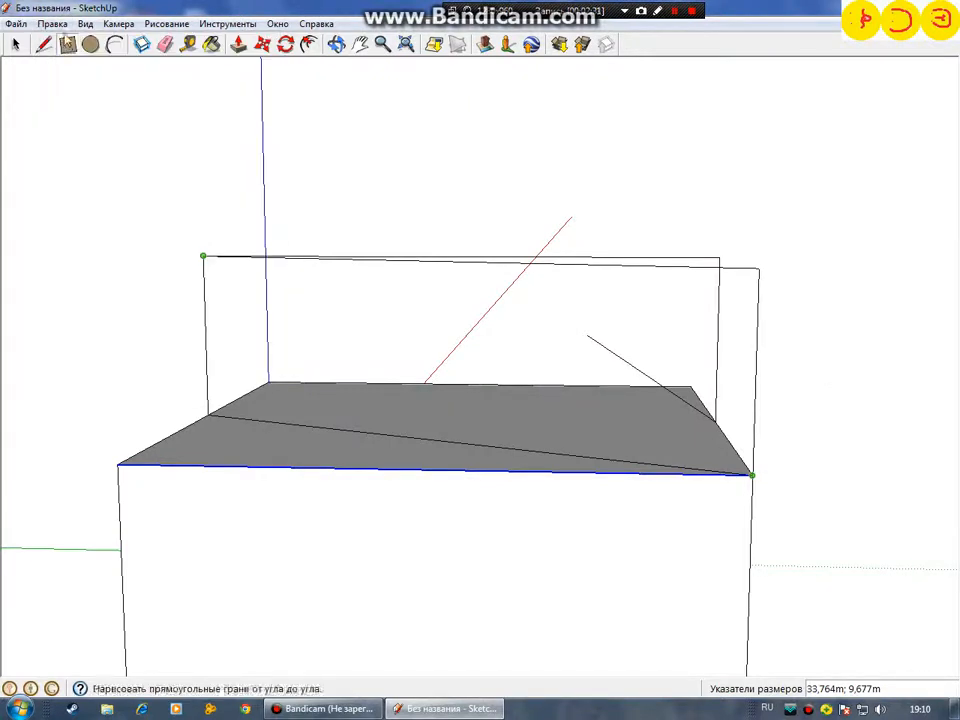
left_click(50, 24)
left_click(55, 41)
left_click(56, 26)
left_click(56, 26)
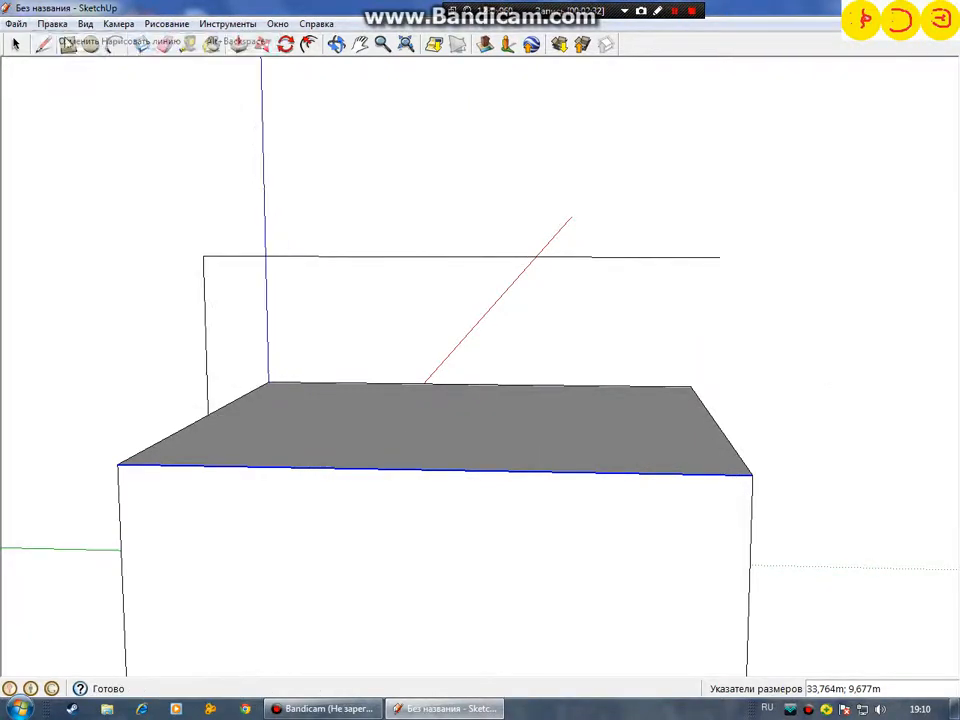
left_click(56, 27)
left_click(54, 25)
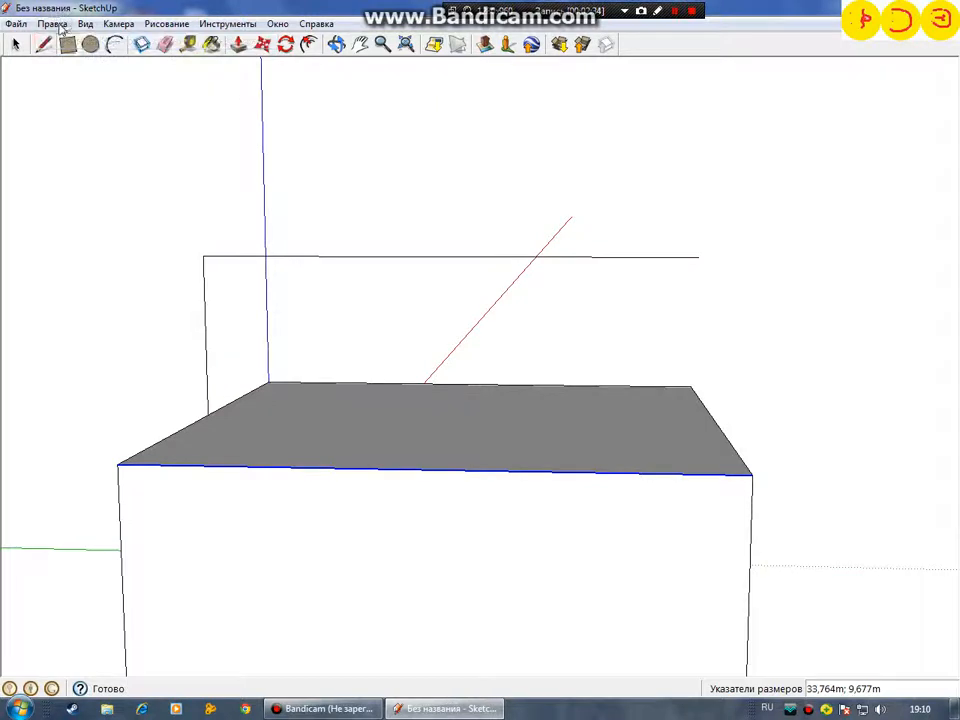
left_click(54, 25)
left_click(79, 43)
left_click(52, 24)
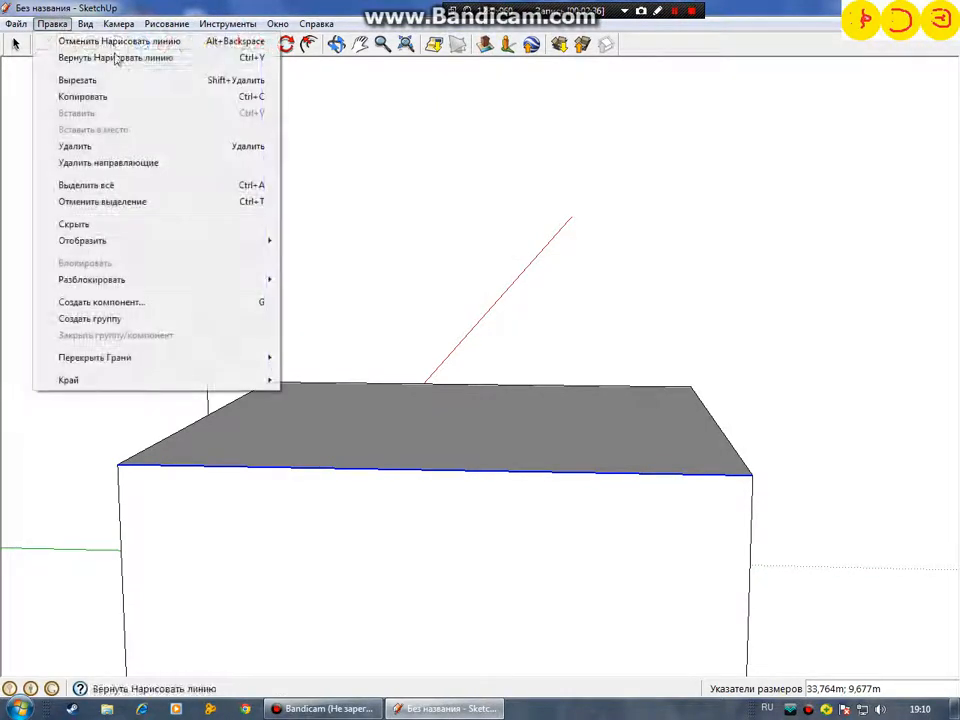
left_click(70, 41)
Step: Draw a horizontal rectangle about 61 by 31 m outward from the midpoint of the top face's side edge
middle_click_drag(454, 360, 427, 459)
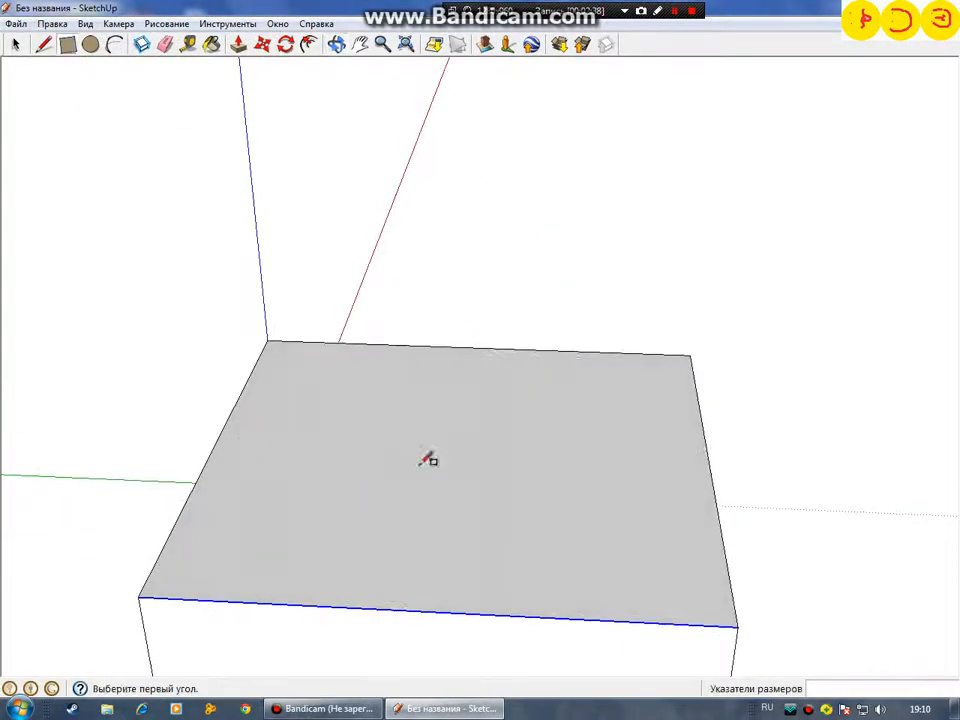
left_click(215, 445)
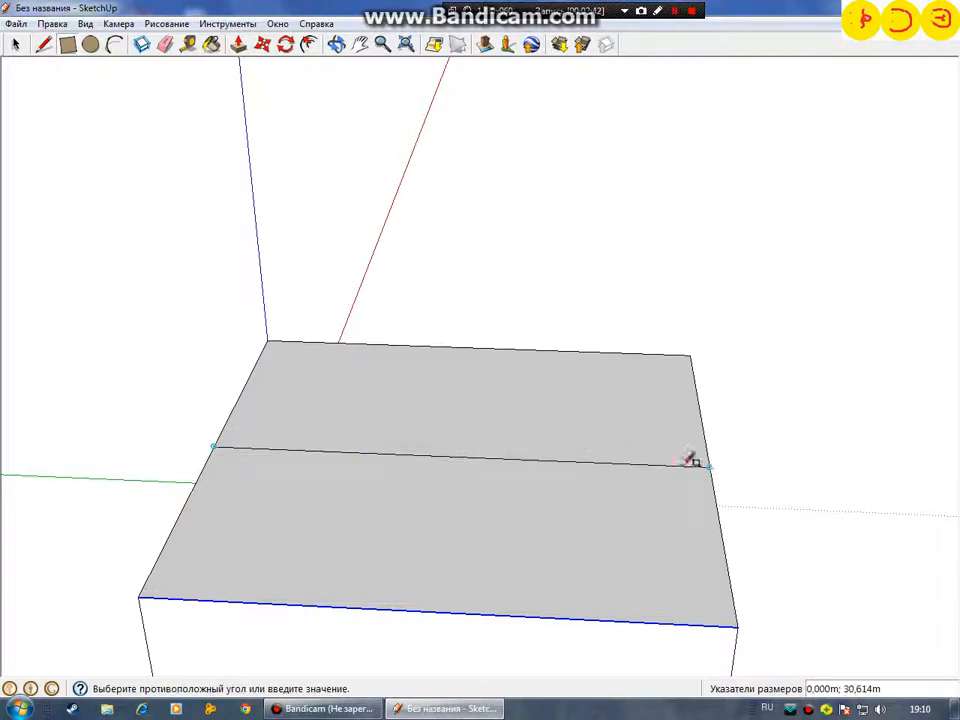
left_click(90, 133)
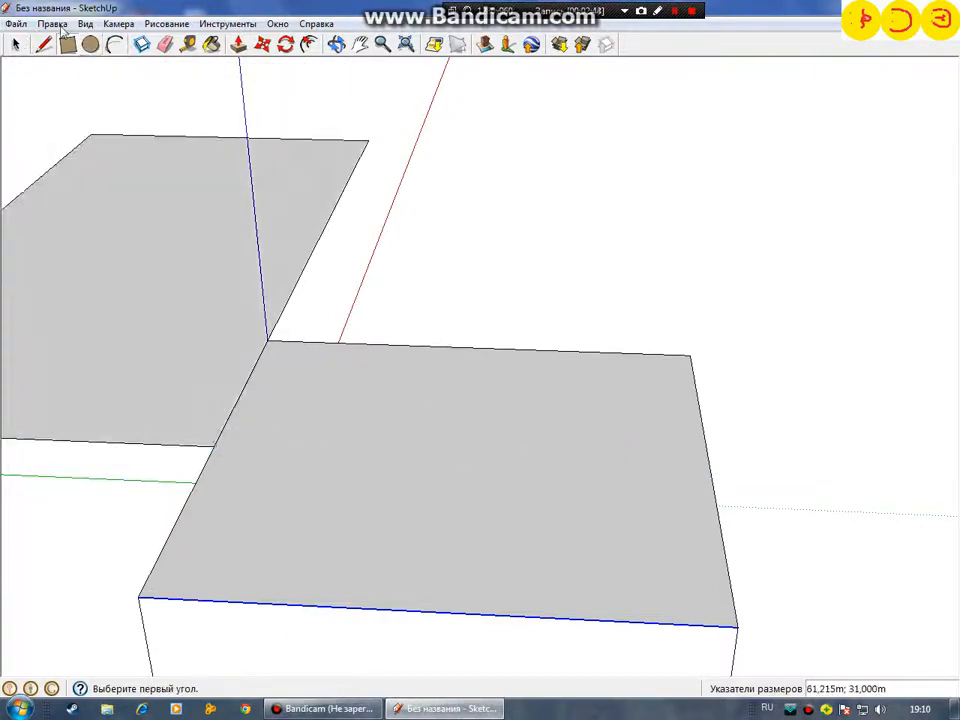
Step: Undo the rectangle beside the box and draw a line across the top face between its side edges' midpoints
left_click(60, 27)
left_click(72, 45)
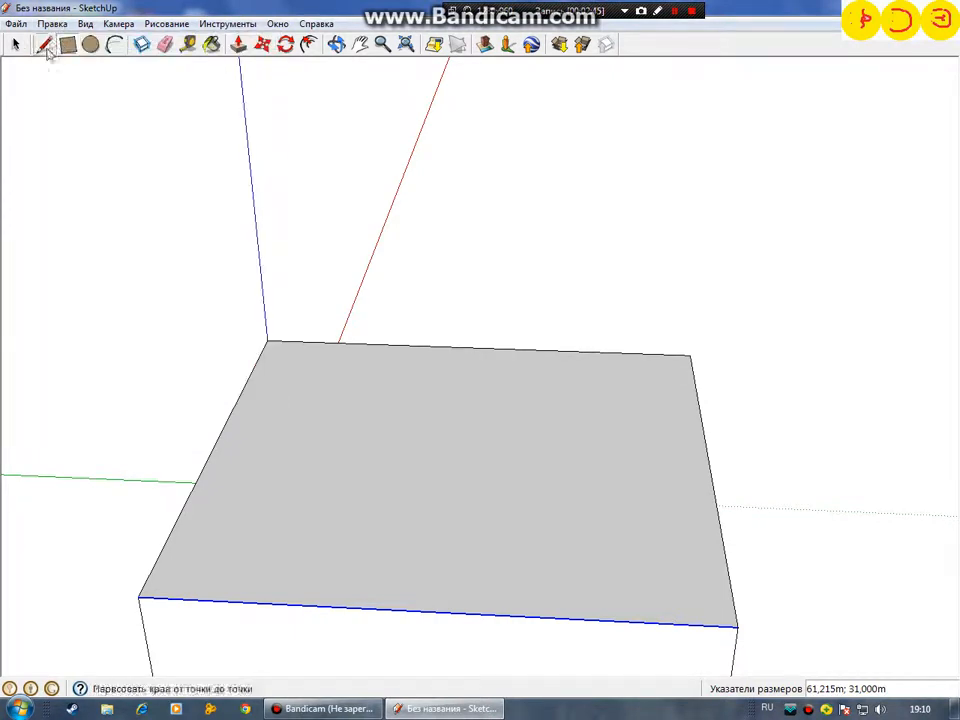
left_click(45, 46)
left_click(213, 446)
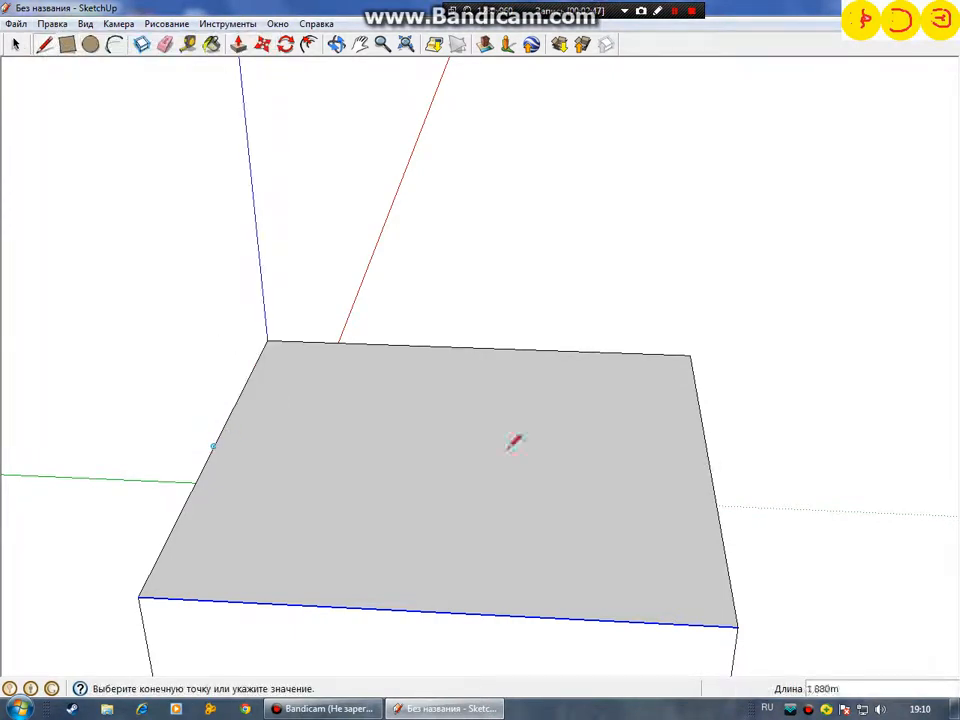
left_click(710, 466)
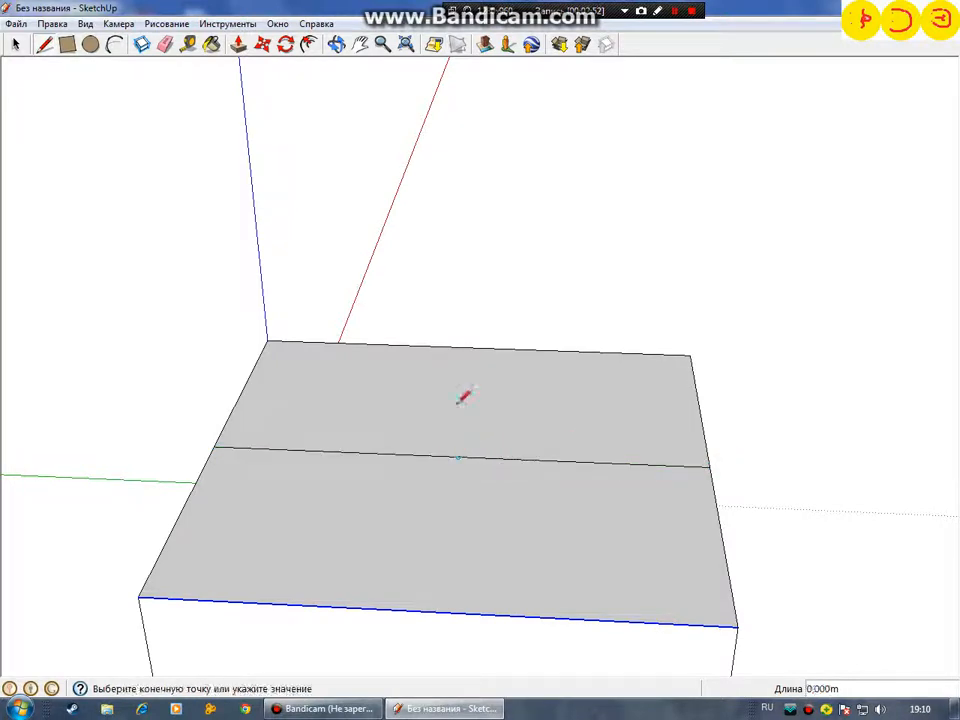
Step: Draw a vertical line up from the centre line's midpoint and connect its upper end to two adjacent top-face corners
middle_click_drag(458, 402, 446, 220)
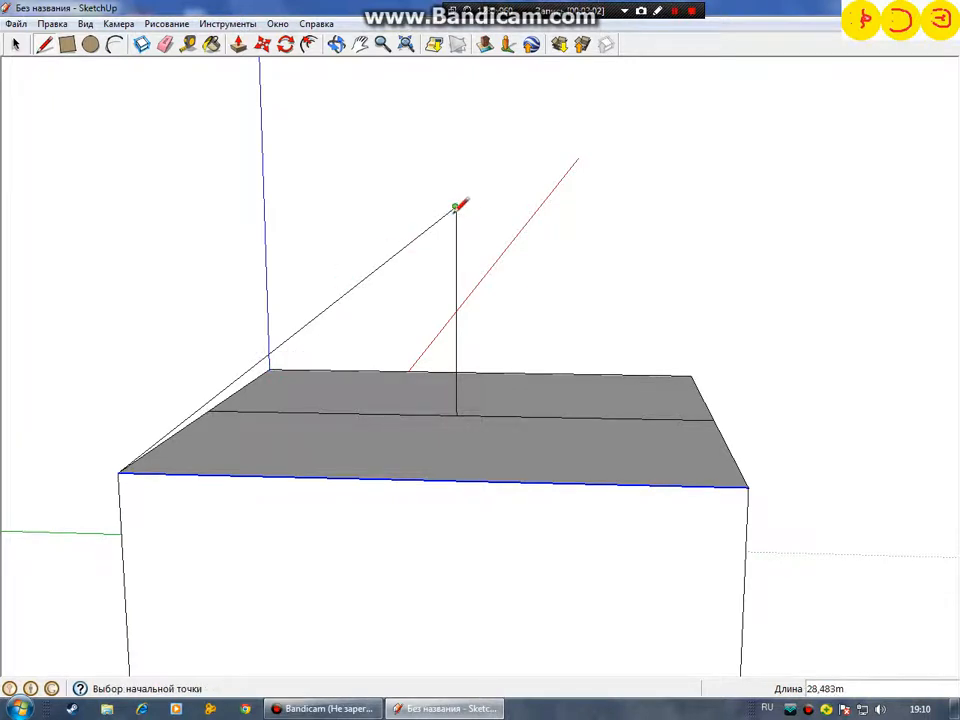
mouse_move(429, 265)
middle_mouse_down()
mouse_move(632, 347)
mouse_move(861, 339)
mouse_move(636, 317)
middle_mouse_up()
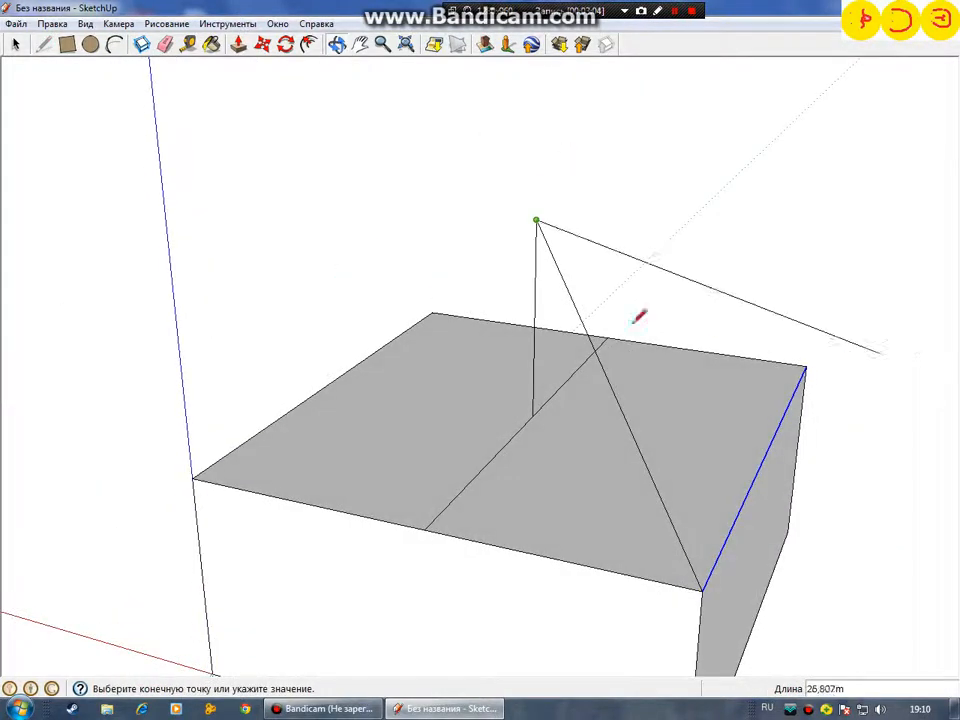
left_click(195, 476)
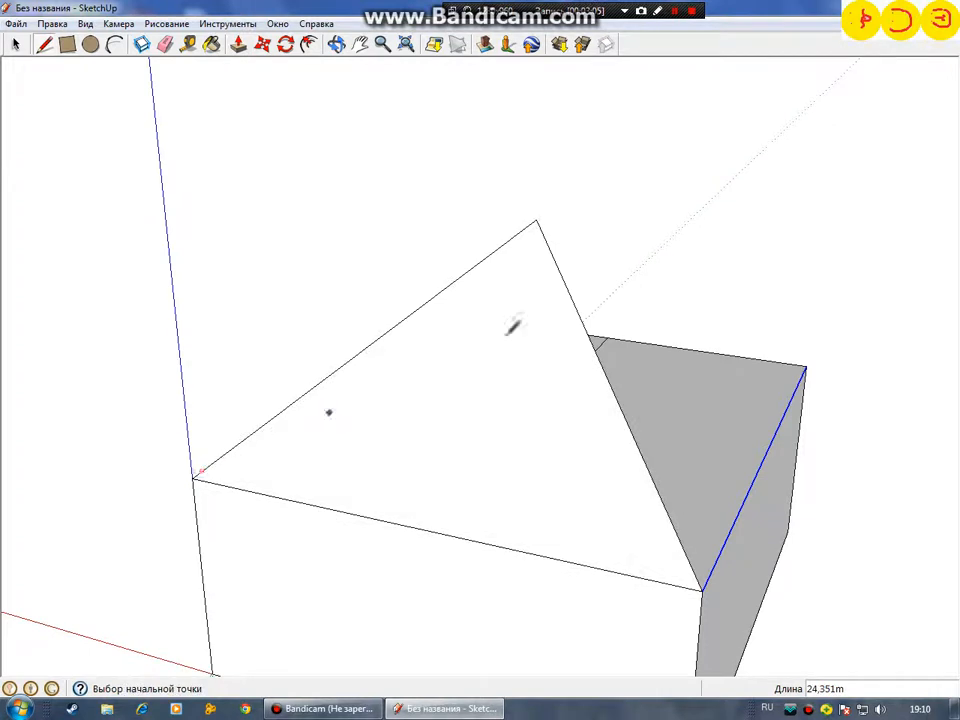
Step: Connect the apex to the two remaining top corners of the box, closing the pyramid roof
mouse_move(512, 327)
middle_mouse_down()
mouse_move(550, 356)
mouse_move(39, 437)
mouse_move(210, 454)
middle_mouse_up()
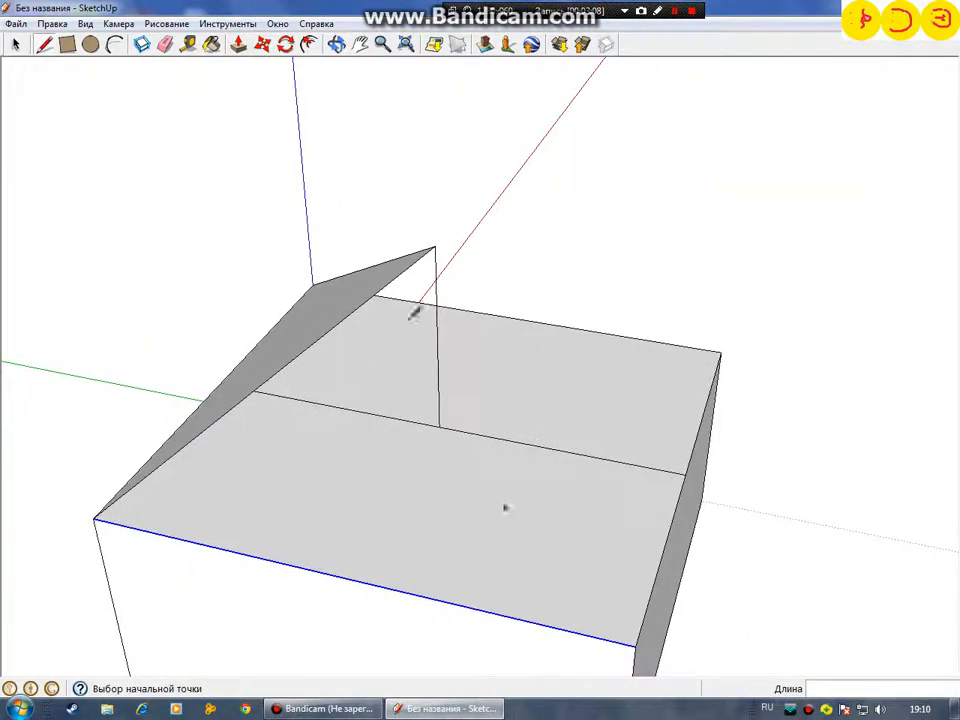
left_click(436, 246)
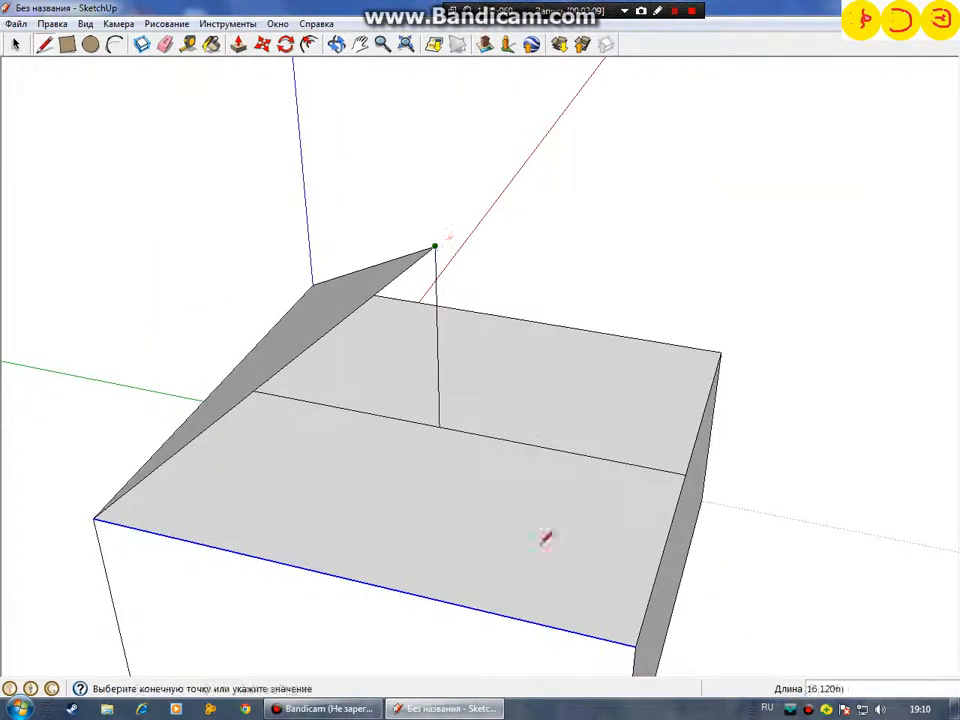
left_click(634, 644)
mouse_move(700, 548)
middle_mouse_down()
mouse_move(390, 549)
mouse_move(141, 519)
mouse_move(436, 203)
middle_mouse_up()
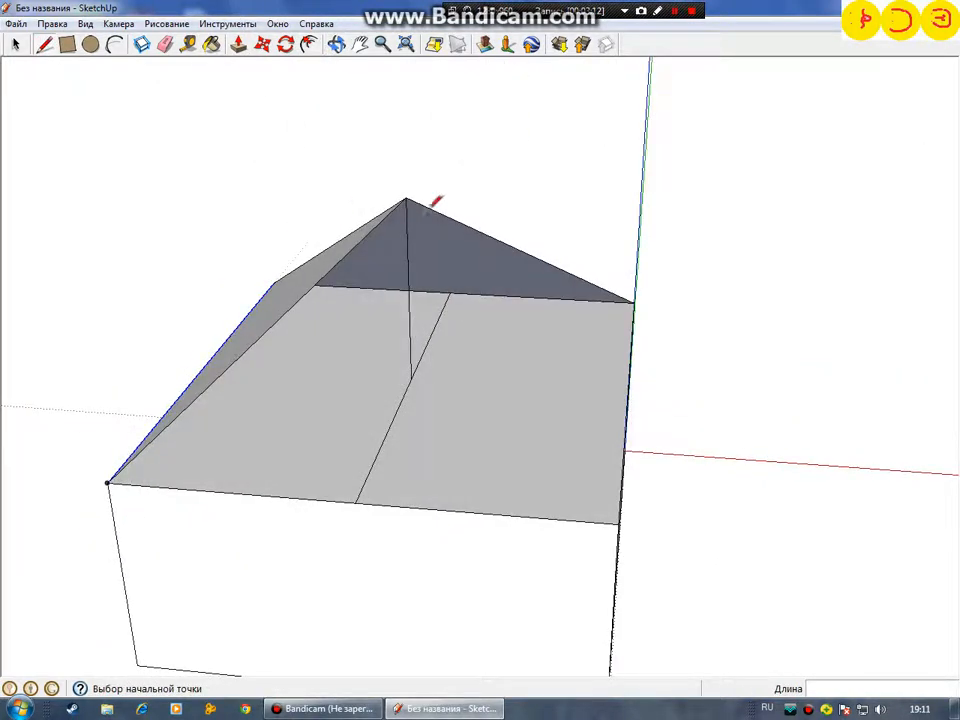
left_click(620, 519)
Step: Try a rectangle about 9.1 by 0.7 m at the front wall and undo it
mouse_move(598, 461)
middle_mouse_down()
mouse_move(261, 440)
mouse_move(364, 358)
mouse_move(729, 240)
mouse_move(499, 381)
mouse_move(726, 383)
middle_mouse_up()
middle_click_drag(506, 399, 118, 122)
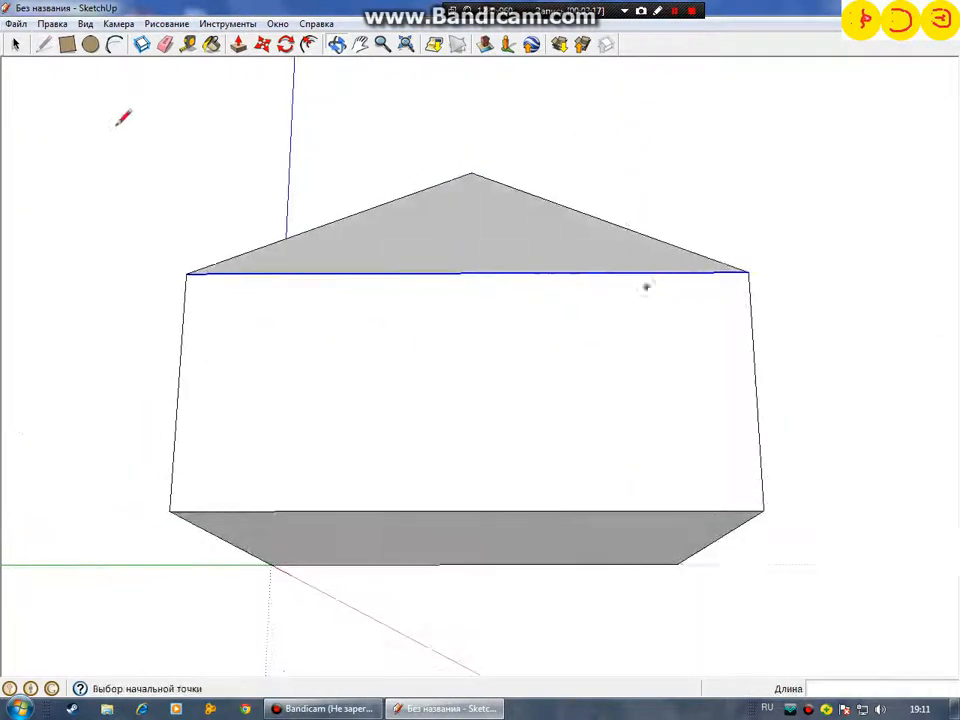
left_click(67, 44)
middle_click_drag(347, 489, 315, 388)
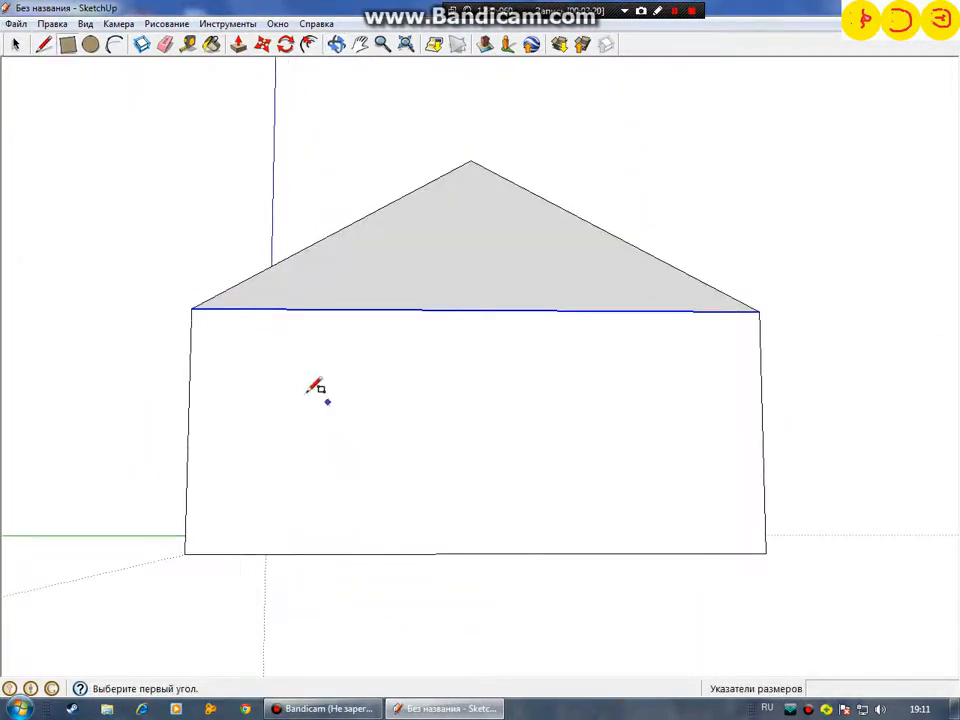
left_click(291, 381)
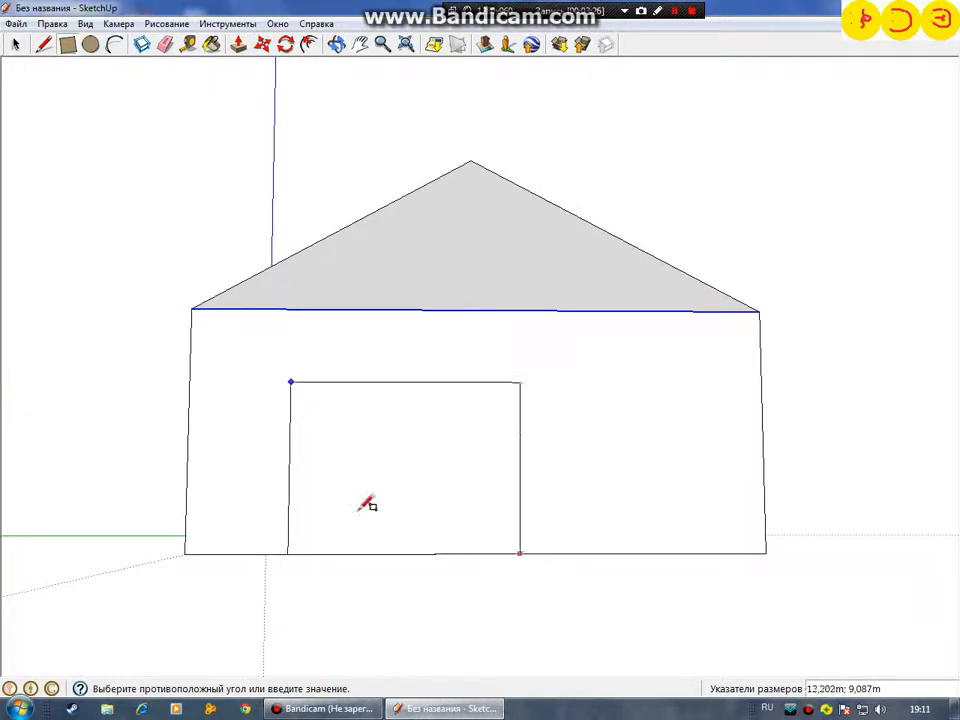
left_click(300, 551)
left_click(52, 23)
left_click(90, 33)
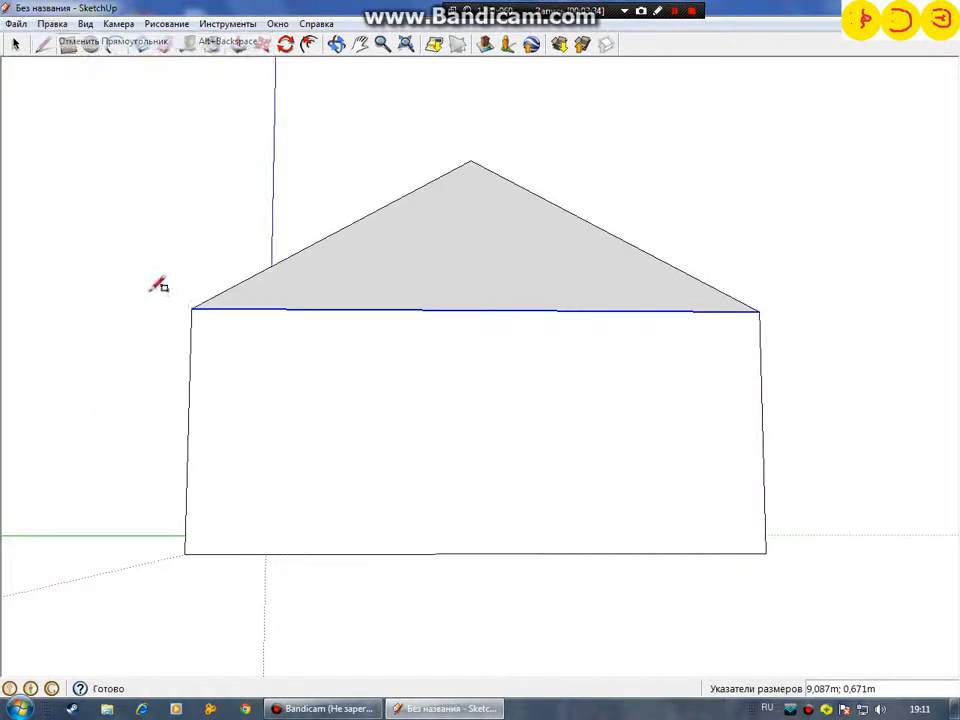
Step: Draw a door rectangle about 1 by 1.5 m on the front wall's bottom edge, near its left corner
middle_click_drag(193, 441, 227, 343)
scroll(276, 446, "up", 5)
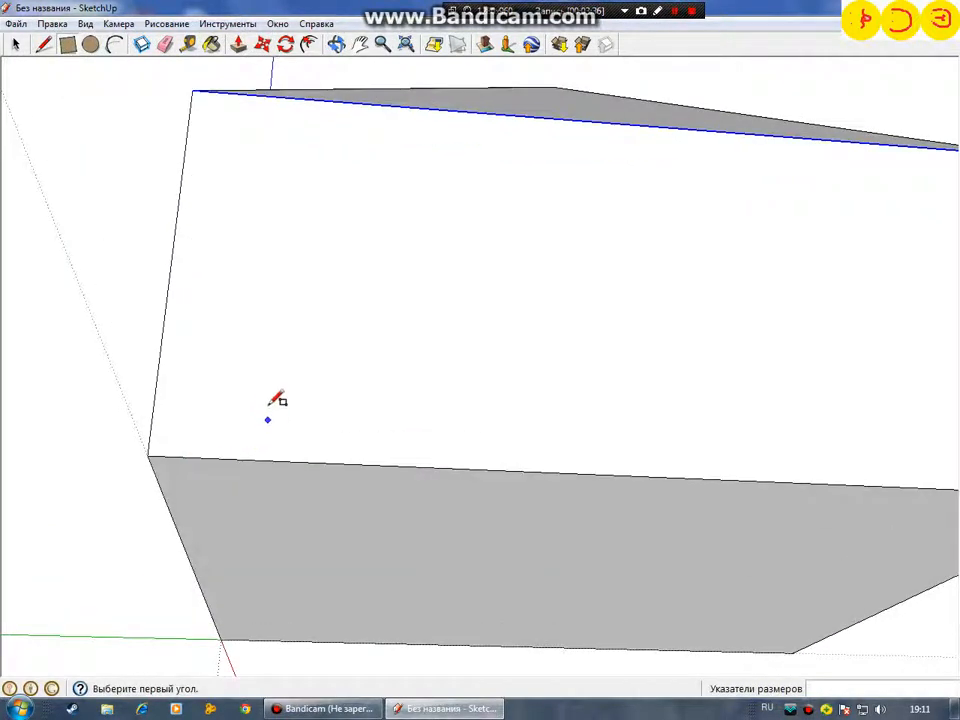
middle_click_drag(274, 396, 339, 182)
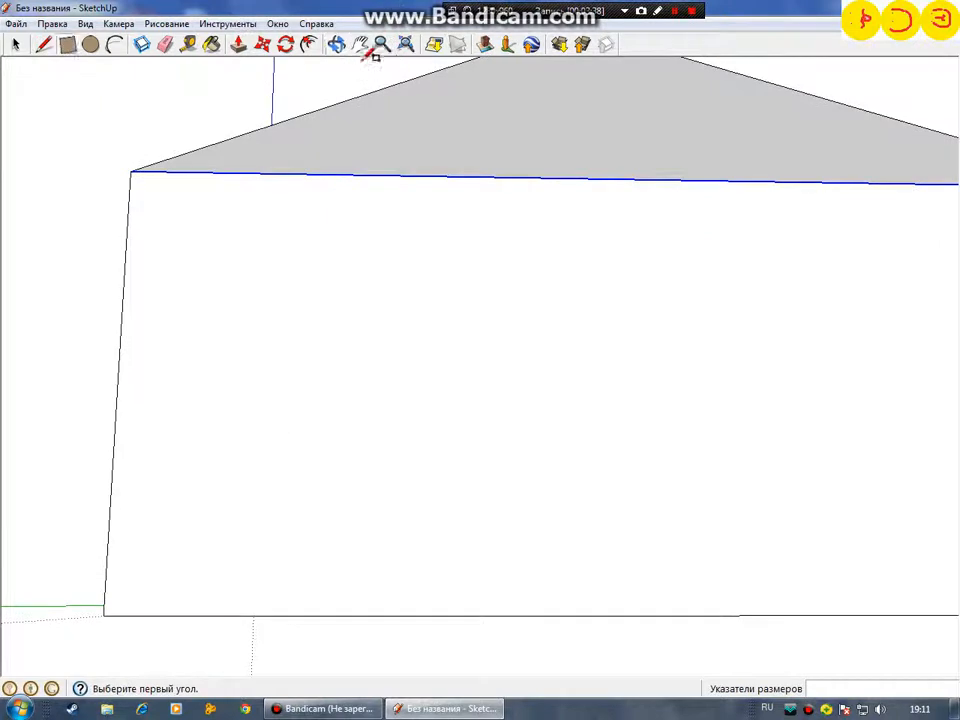
left_click(360, 44)
left_click_drag(406, 460, 404, 382)
middle_click_drag(404, 382, 401, 521)
left_click_drag(401, 521, 478, 438)
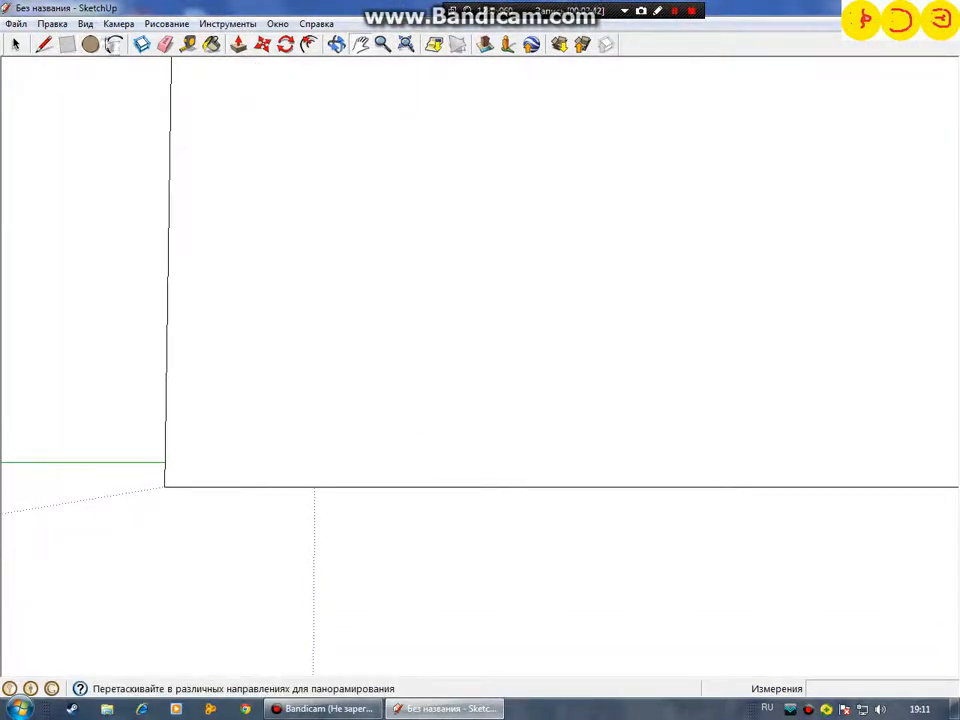
left_click(67, 44)
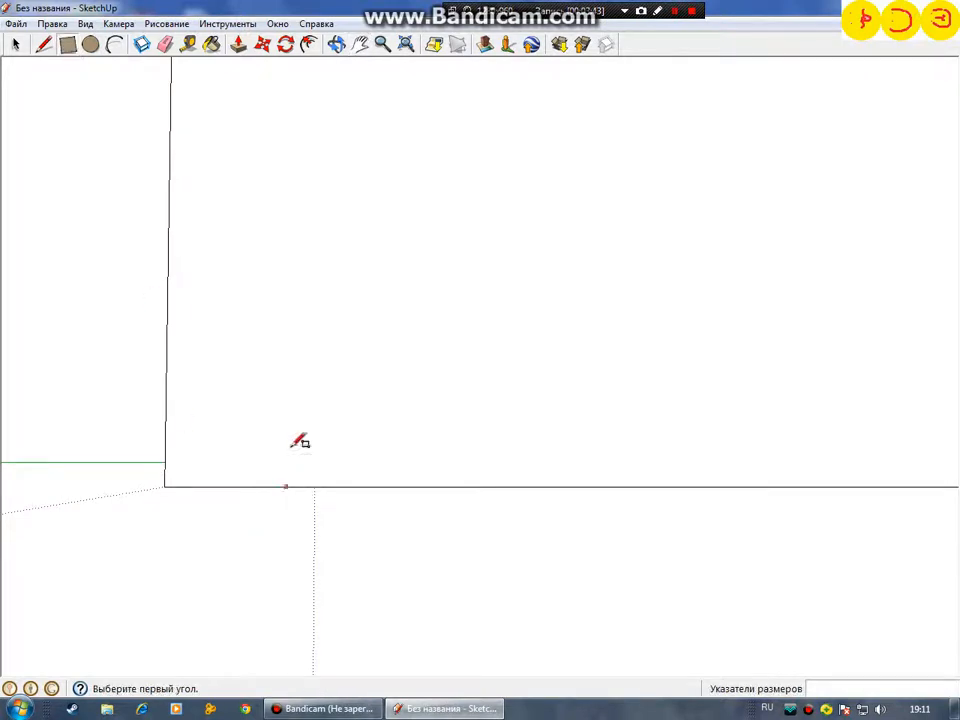
left_click(249, 485)
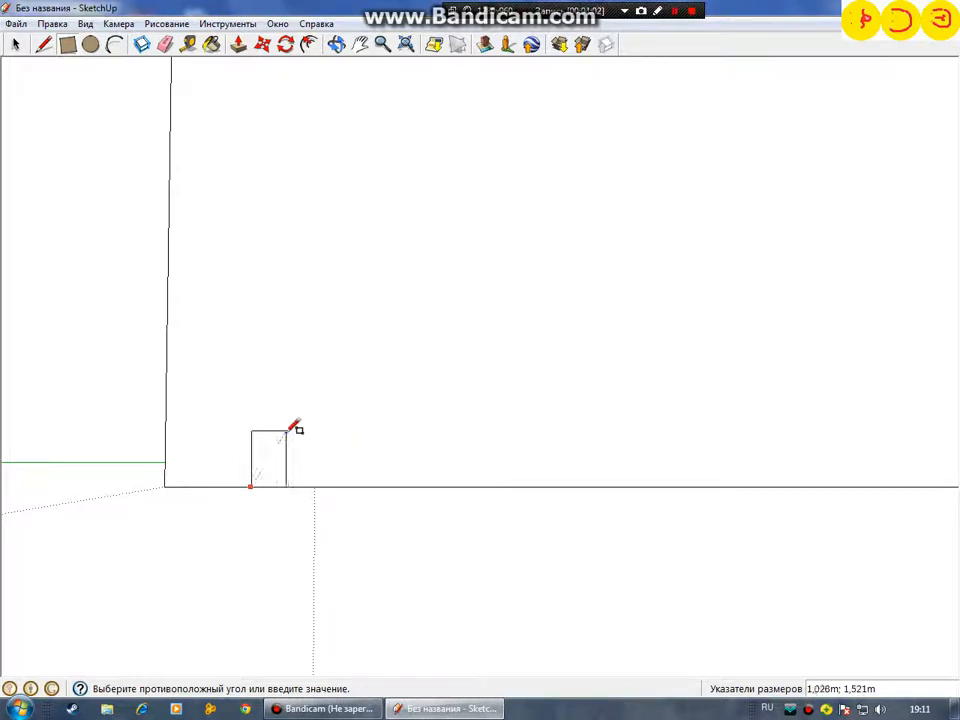
left_click(284, 435)
Step: Push the door rectangle about 0.68 m into the front wall with Push/Pull
scroll(285, 434, "down", 4)
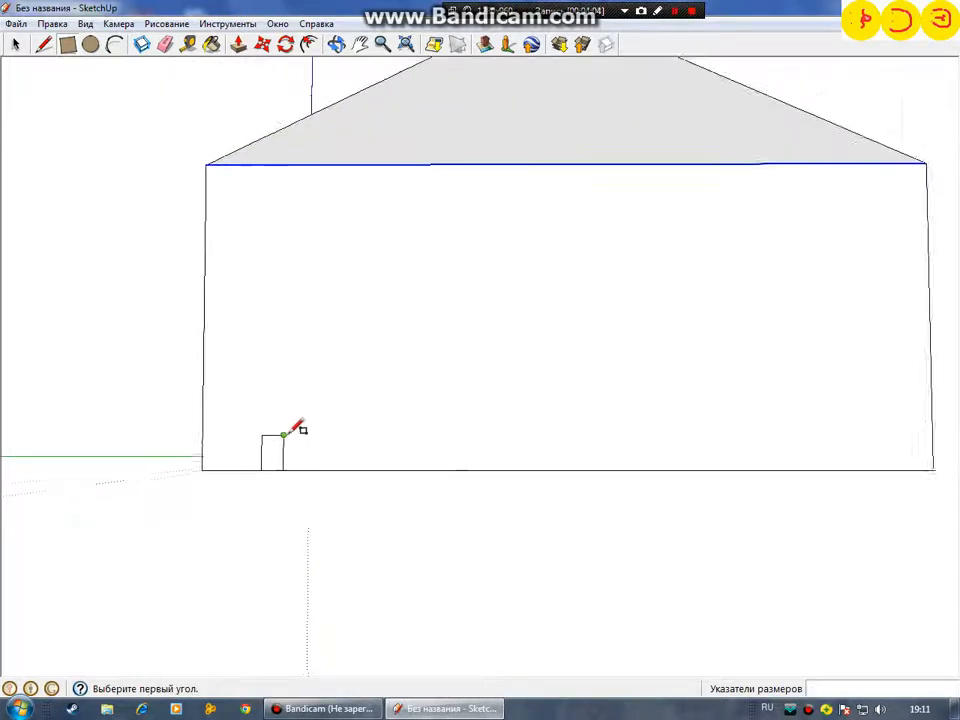
scroll(285, 434, "up", 5)
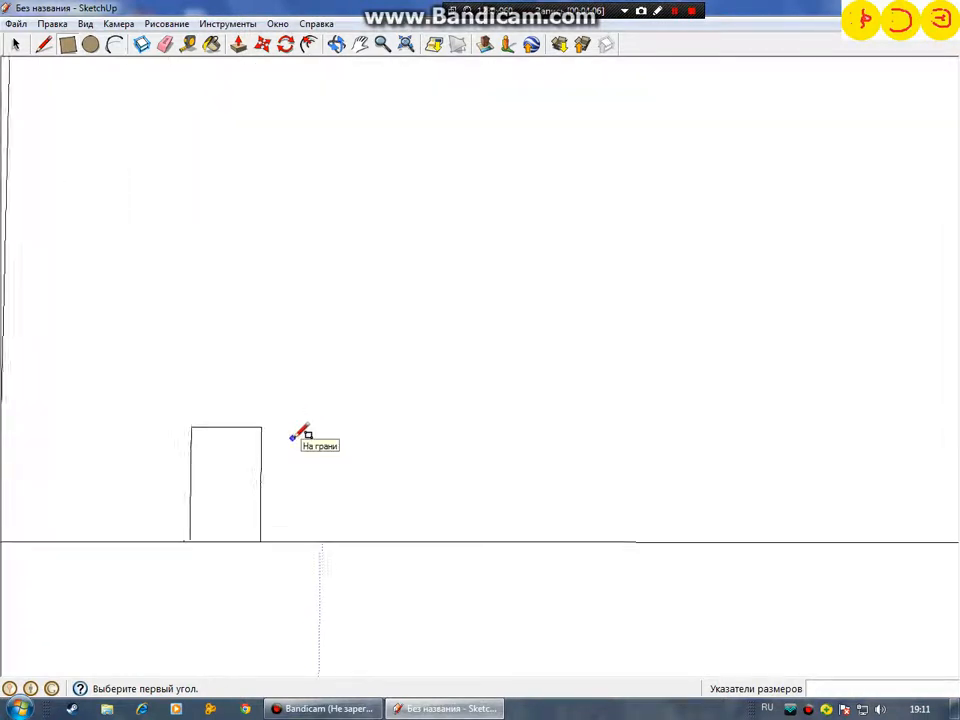
left_click(360, 45)
left_click_drag(272, 467, 426, 325)
scroll(356, 445, "up", 6)
mouse_move(510, 385)
middle_mouse_down()
mouse_move(499, 379)
mouse_move(264, 471)
mouse_move(360, 470)
middle_mouse_up()
left_click(238, 44)
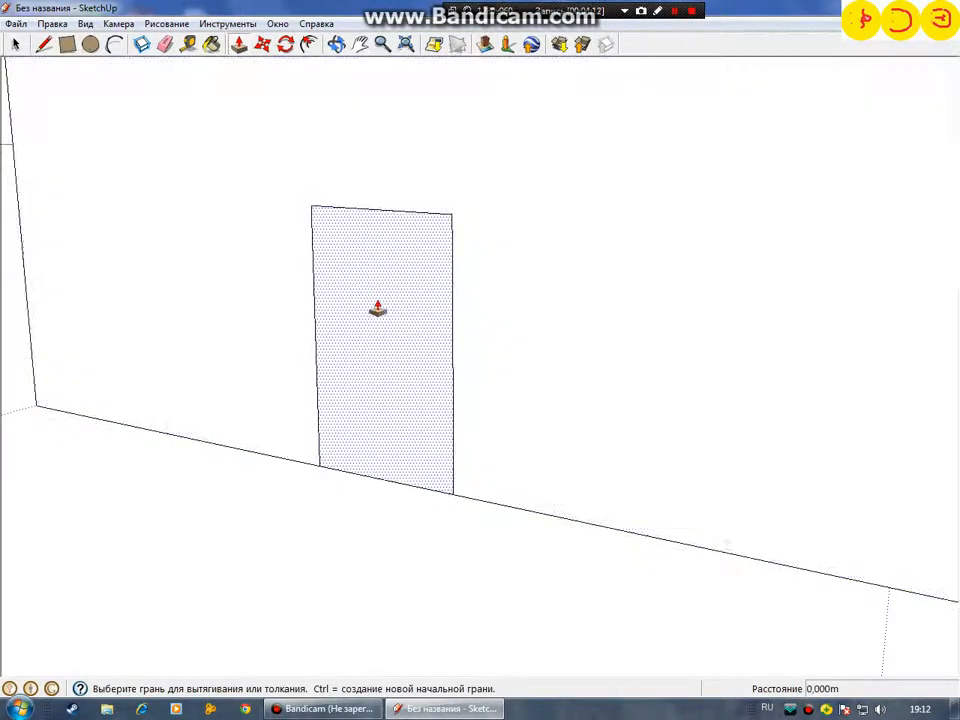
left_click_drag(371, 313, 440, 250)
middle_click_drag(440, 250, 600, 262)
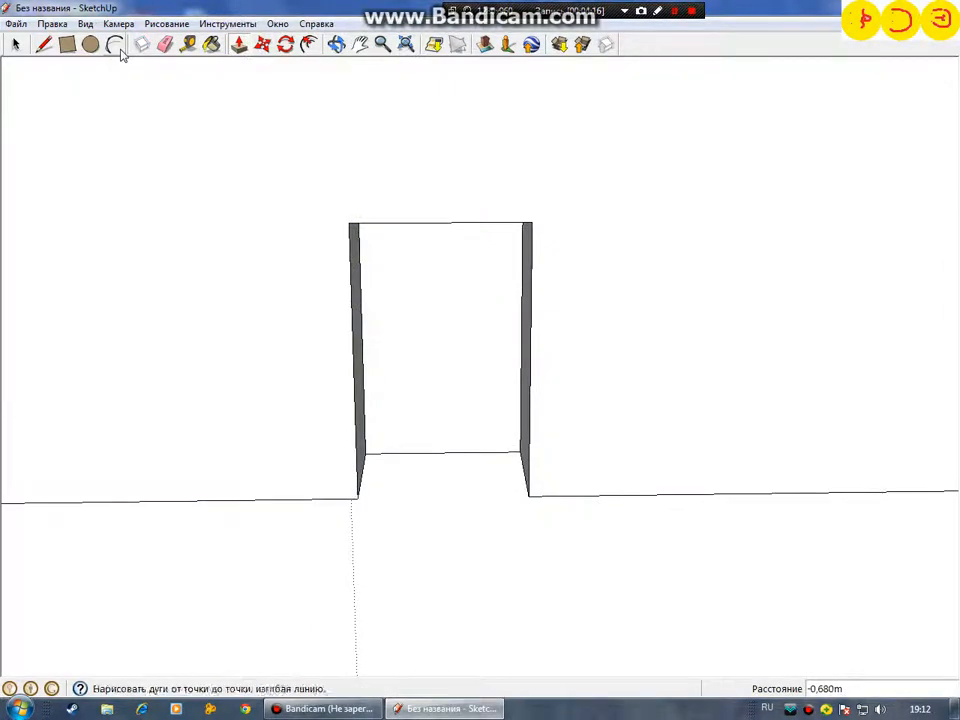
Step: Draw a semicircular arc above the doorway between its two upper outer corners
left_click(115, 45)
left_click(351, 222)
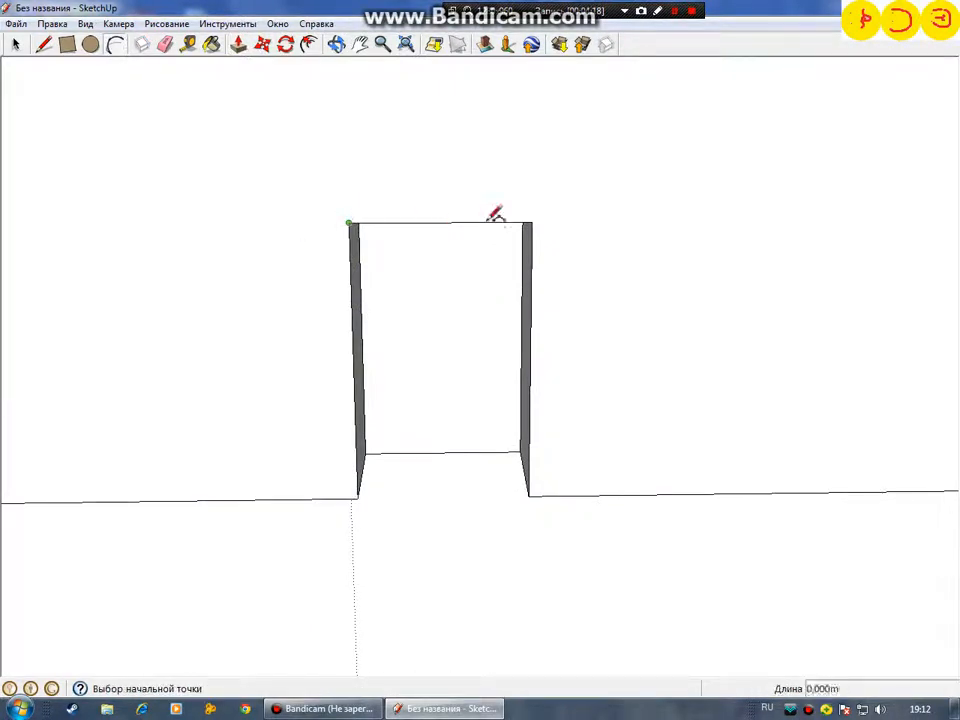
left_click(531, 222)
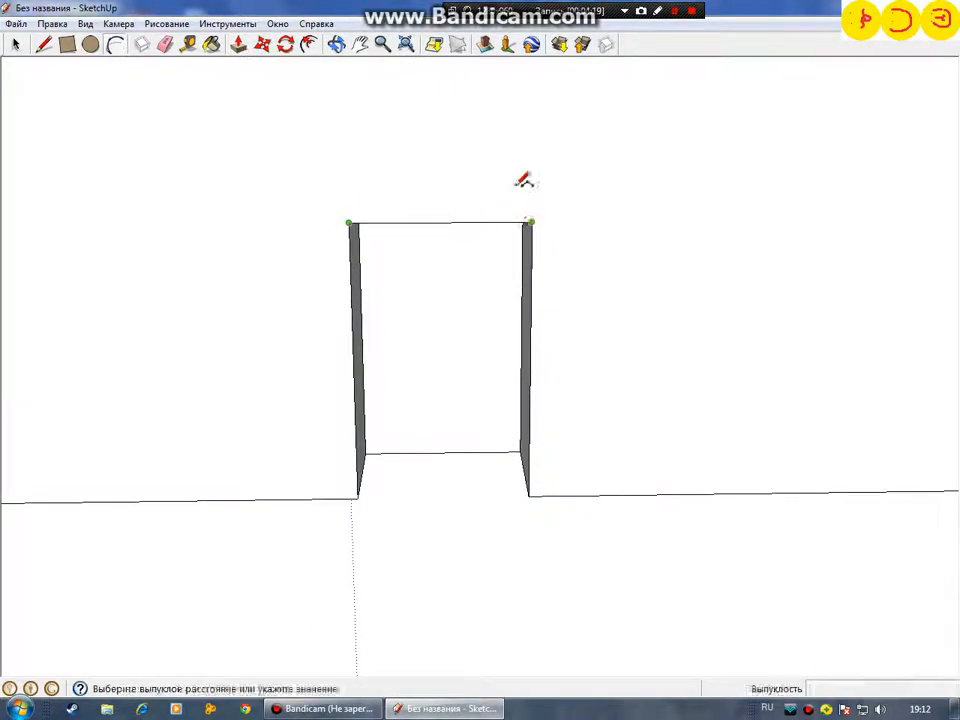
left_click(488, 130)
Step: Push the arch face 0.68 m into the wall and delete the edge between the arch and the door face
left_click(238, 44)
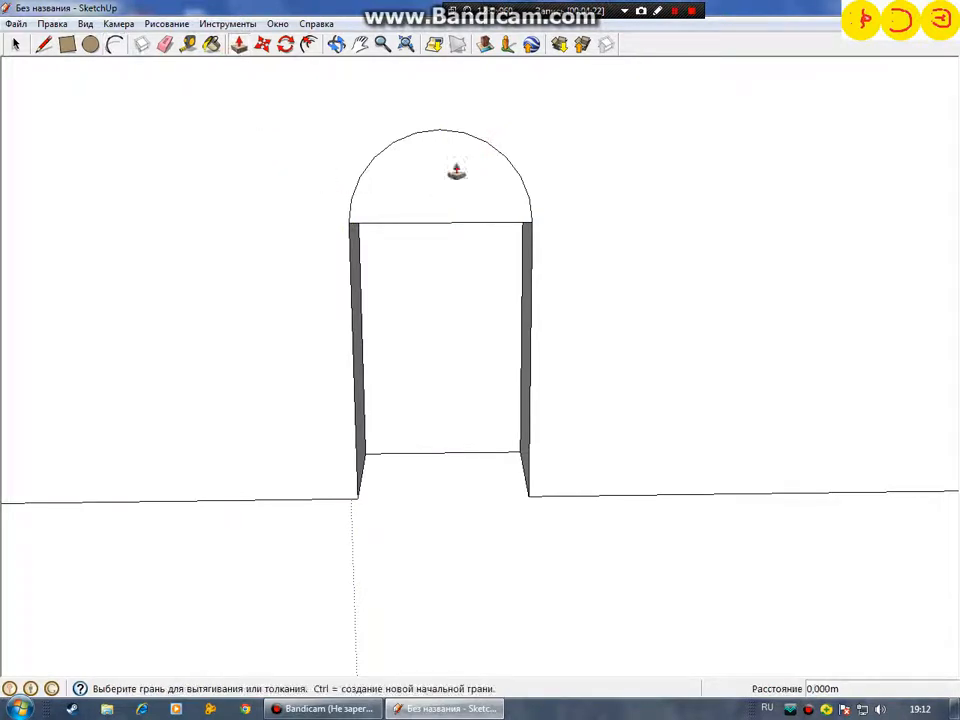
left_click(460, 165)
middle_click_drag(480, 234, 456, 220)
key("Escape")
right_click(455, 219)
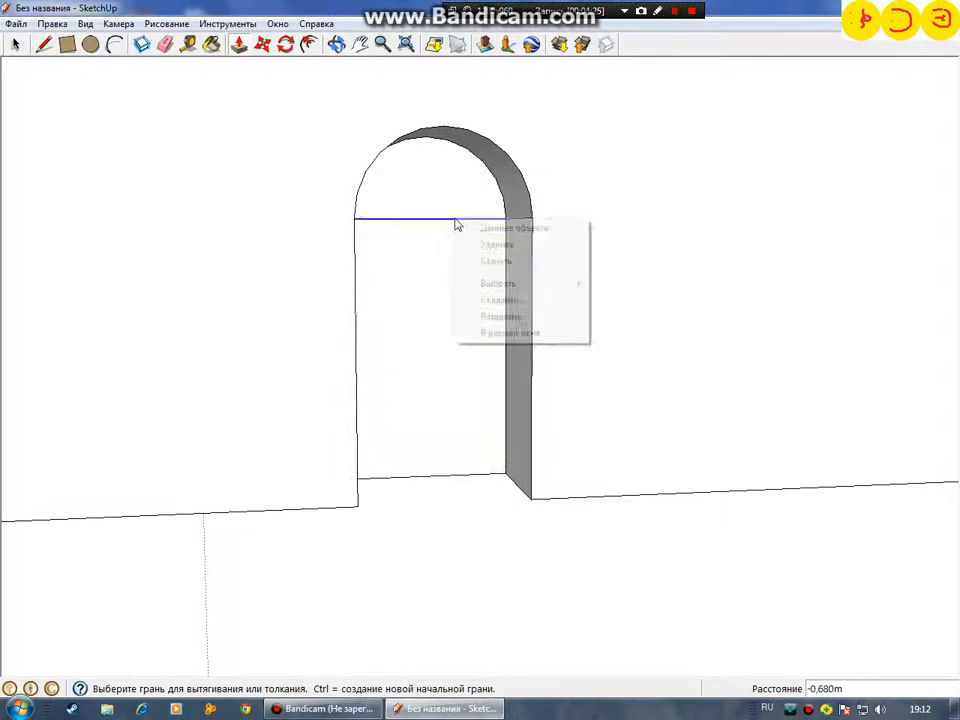
left_click(490, 243)
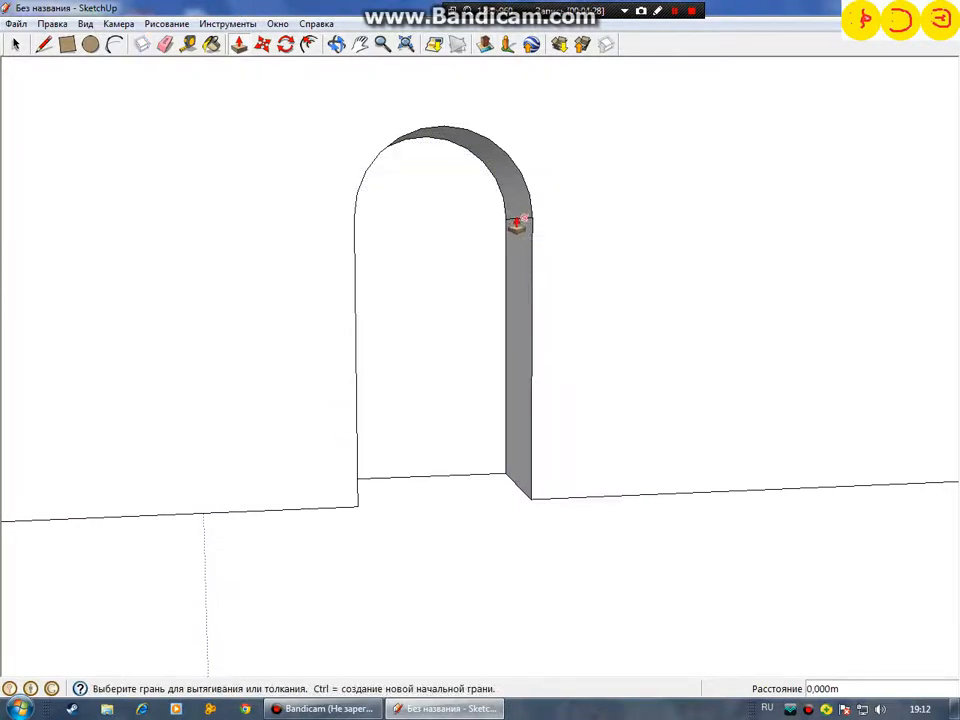
Step: Try to delete the short edge between the arch and the doorway's side face, and undo the deletion
right_click(516, 224)
left_click(531, 242)
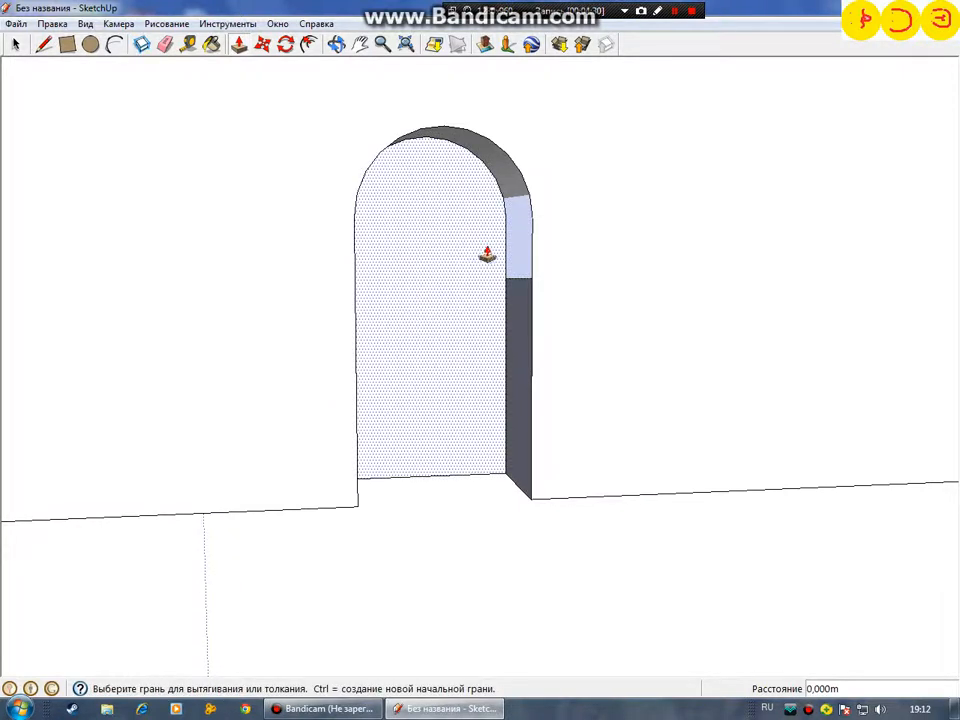
left_click(55, 24)
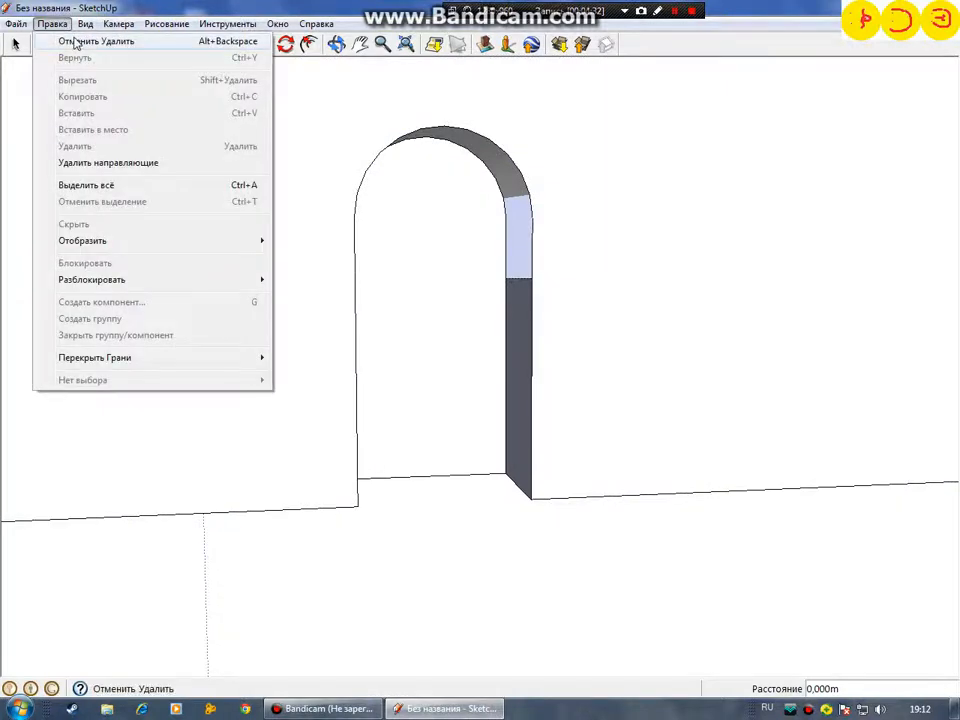
left_click(75, 42)
Step: Draw a smaller arc with a bulge of about 0.4 m on the recessed door face, just inside the arch
middle_click_drag(326, 204, 111, 178)
scroll(448, 197, "up", 4)
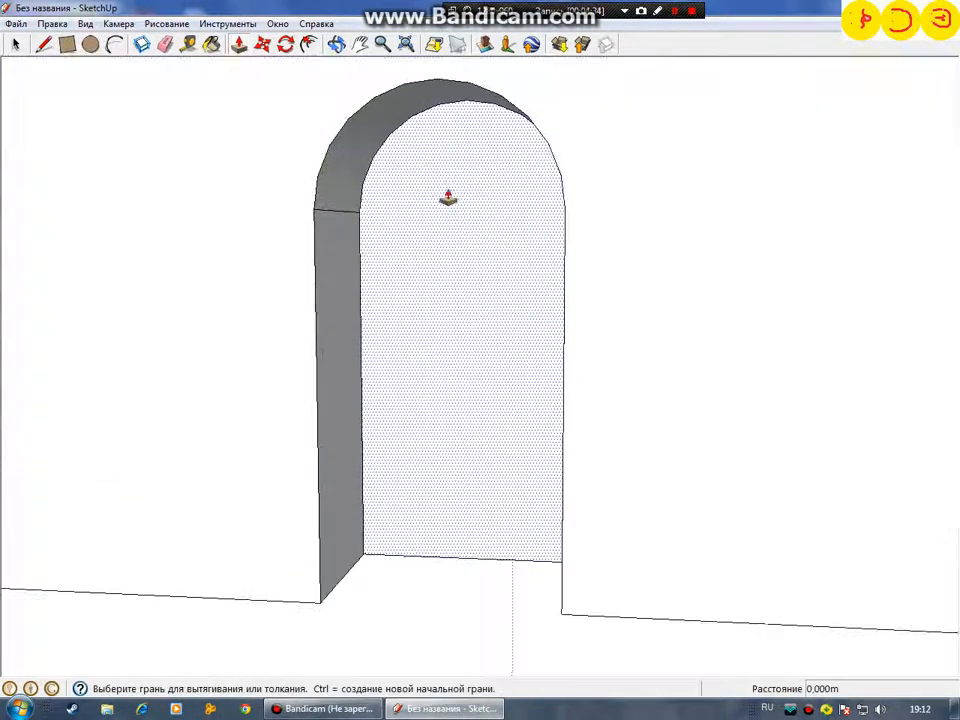
scroll(448, 197, "up", 2)
left_click(90, 44)
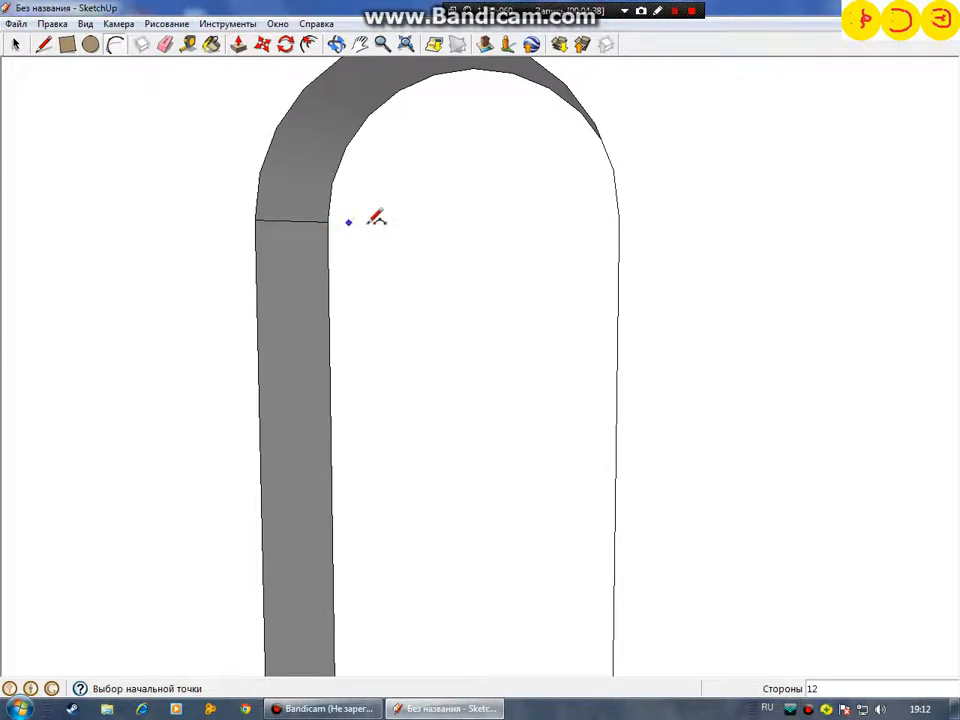
mouse_move(372, 222)
middle_mouse_down()
mouse_move(450, 236)
mouse_move(384, 206)
middle_mouse_up()
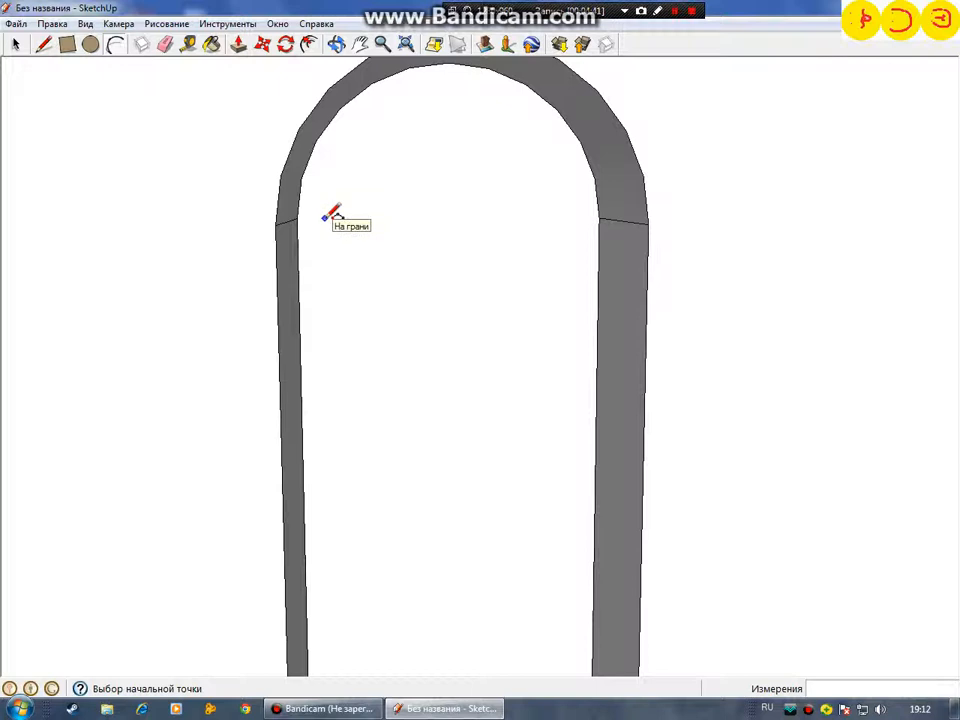
left_click(324, 217)
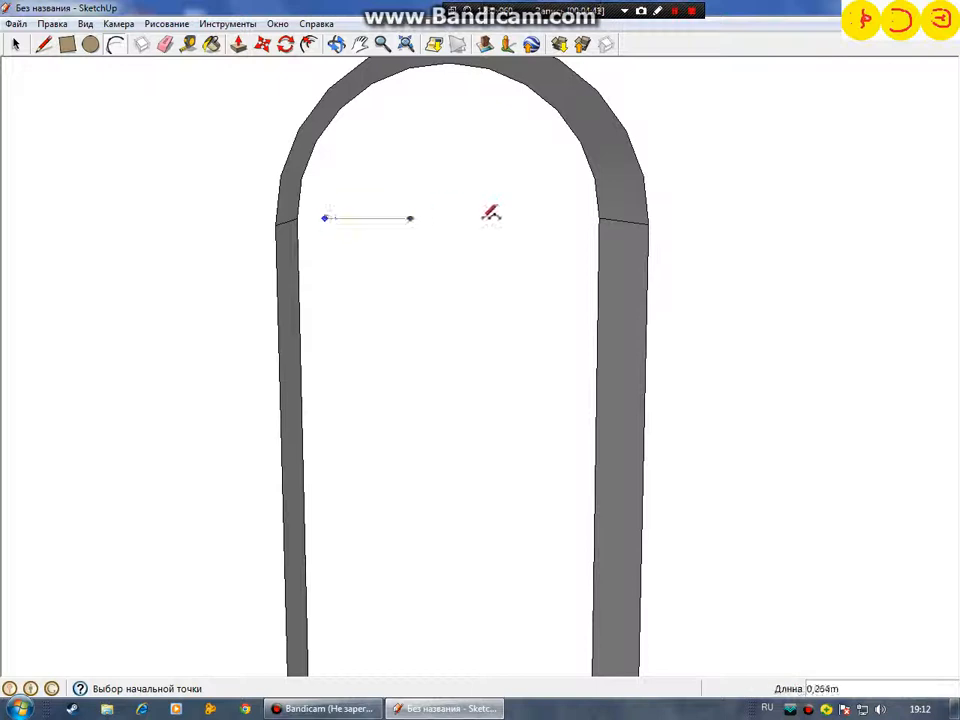
left_click(573, 217)
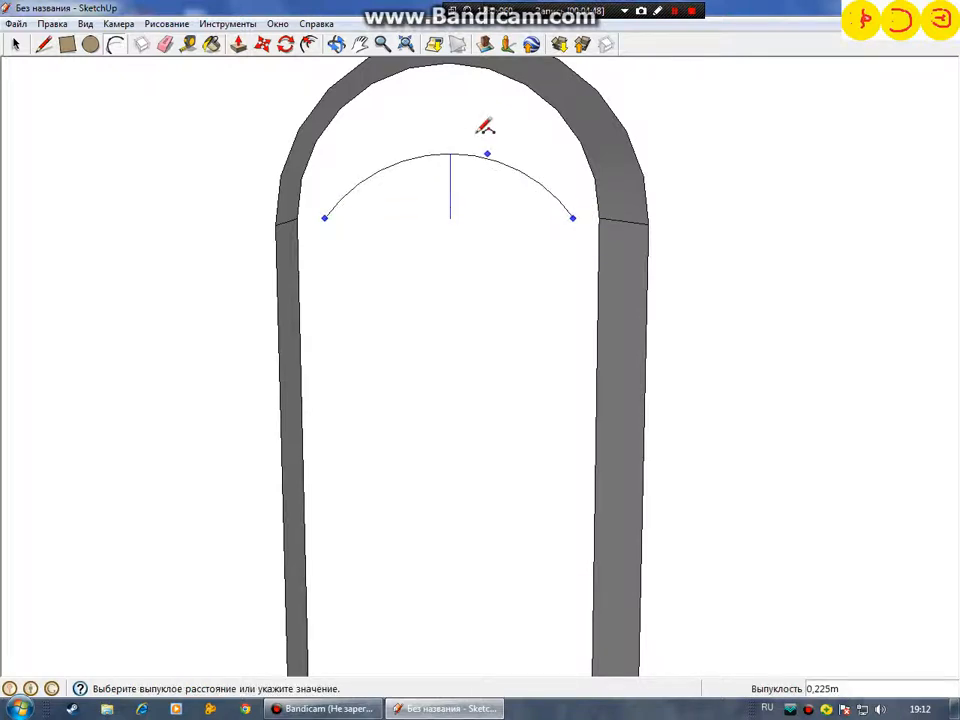
left_click(455, 82)
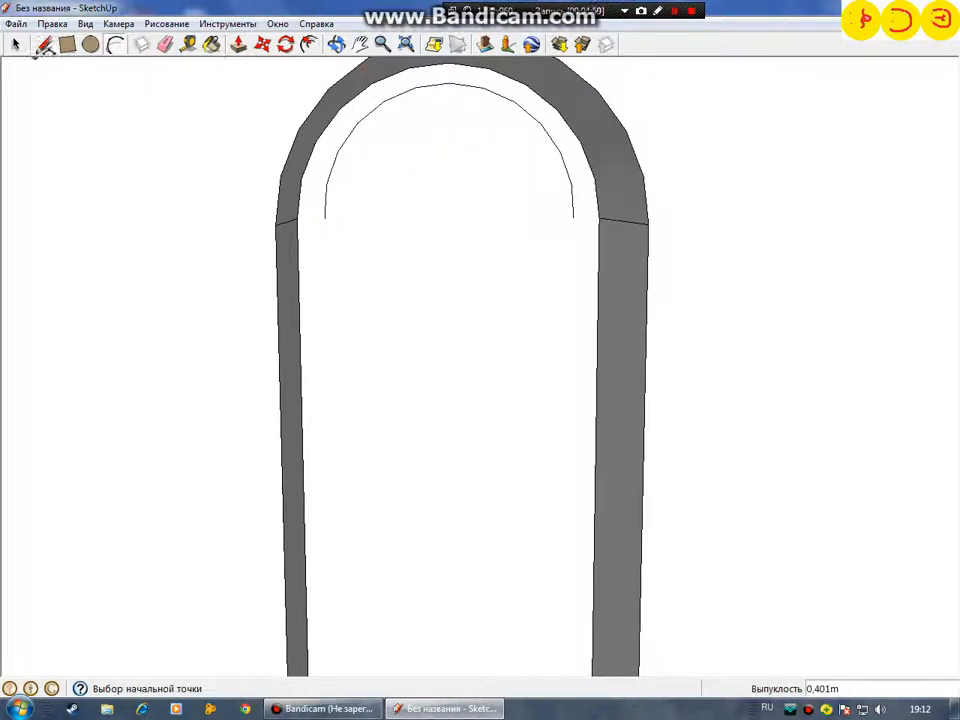
Step: Close the smaller arc on the door face with a straight line about 0.76 m long between its two ends
left_click(43, 46)
left_click(325, 217)
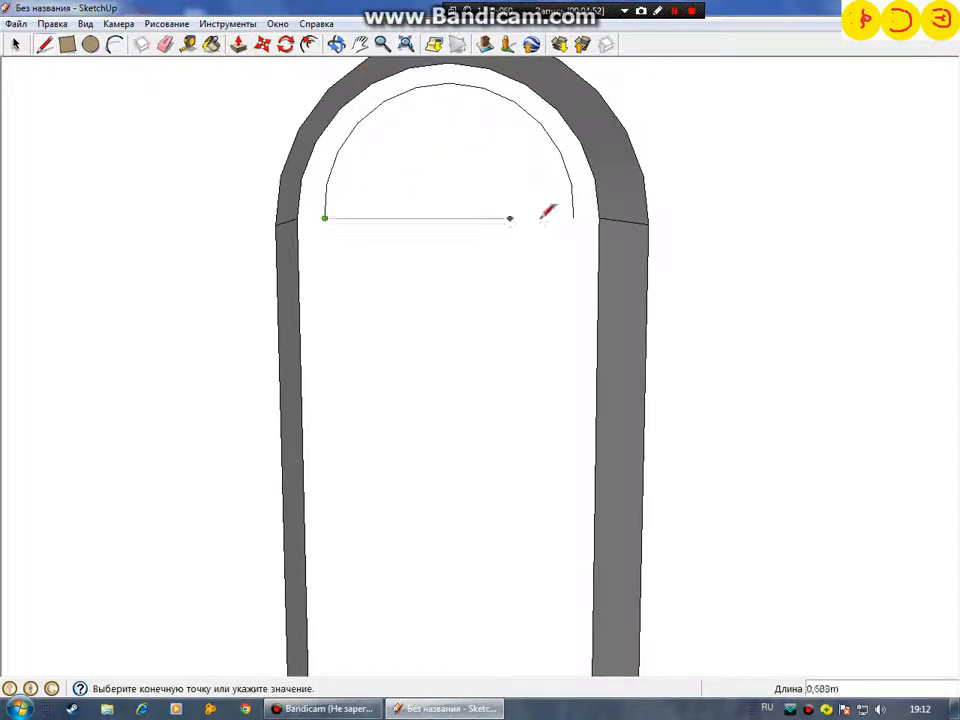
left_click(573, 217)
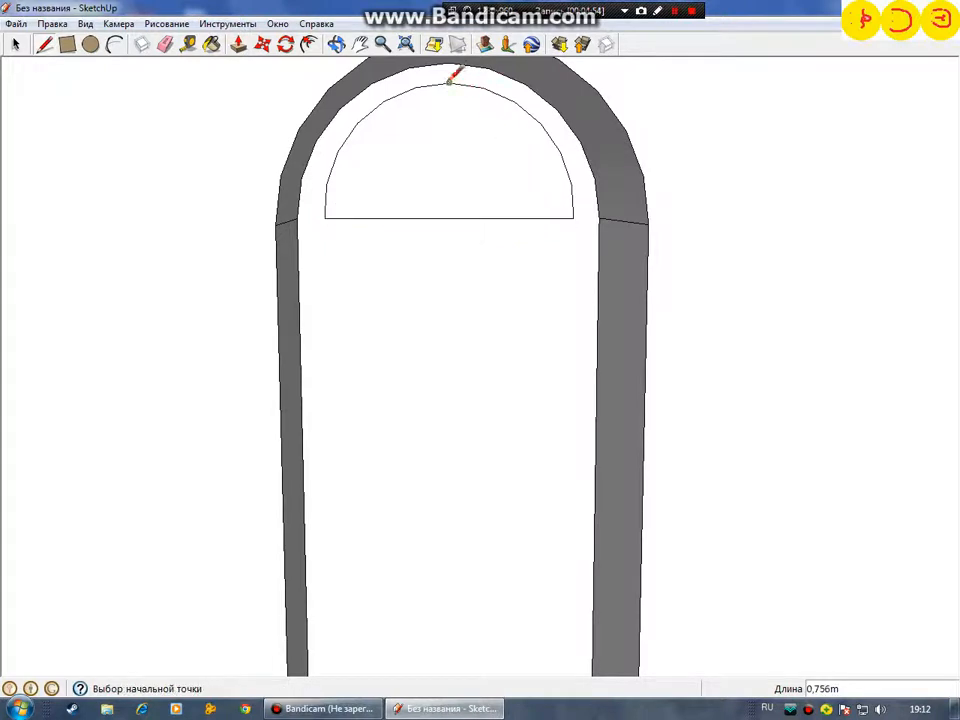
Step: Divide the semicircular window into four panes with a vertical line about 0.4 m long from its apex and a horizontal line across the arc
left_click(449, 82)
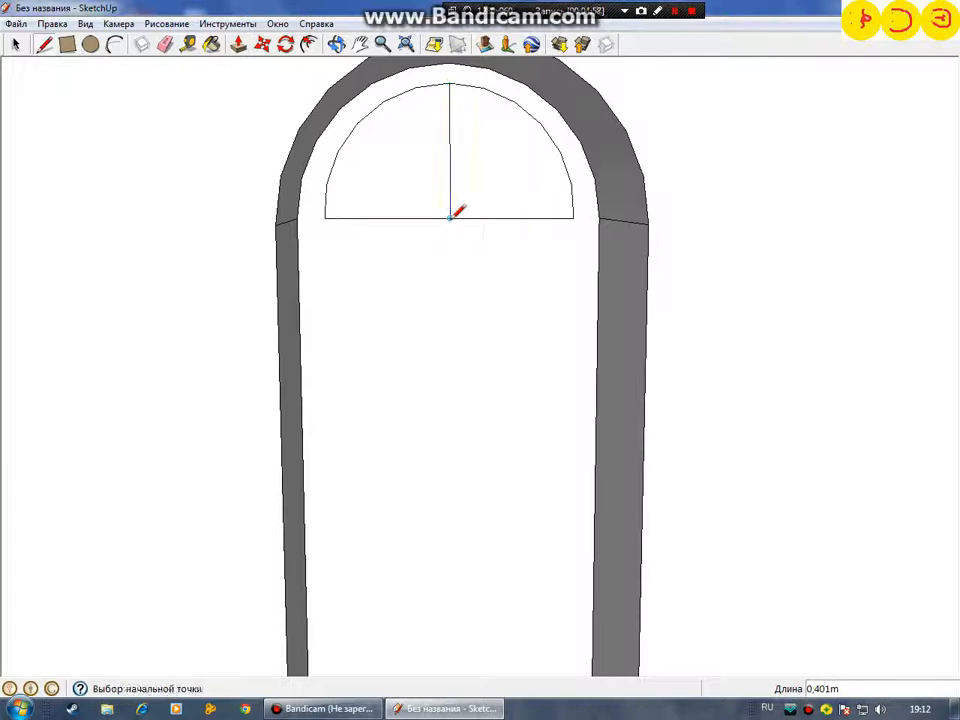
left_click(337, 151)
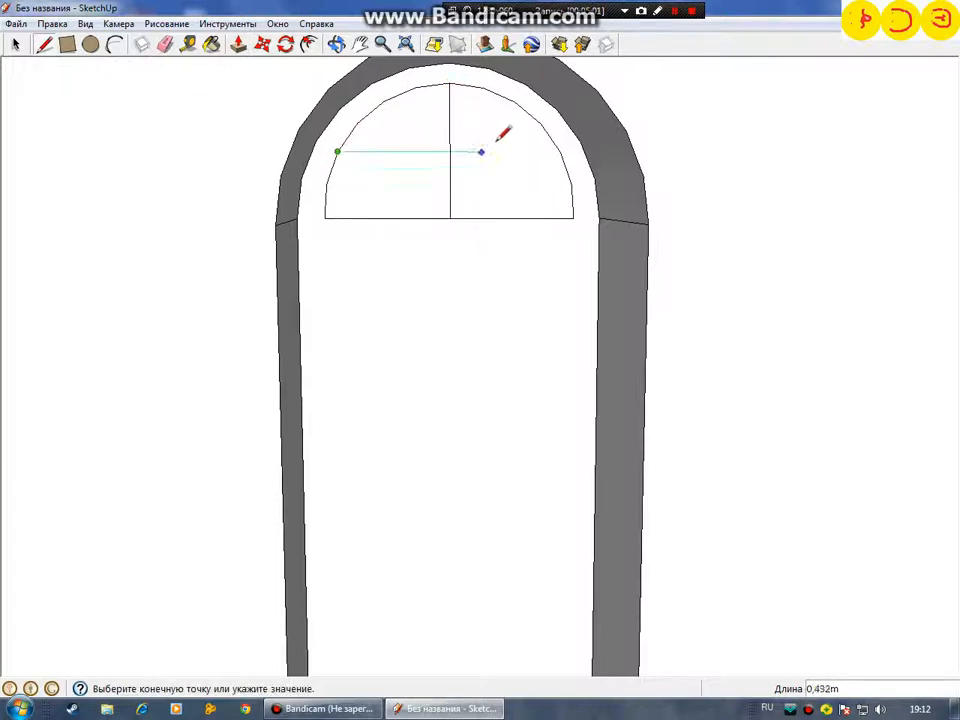
left_click(560, 151)
Step: Draw a rectangular panel of about 1.3 by 0.76 m on the door face, just below the semicircular window
middle_click_drag(463, 262, 360, 261)
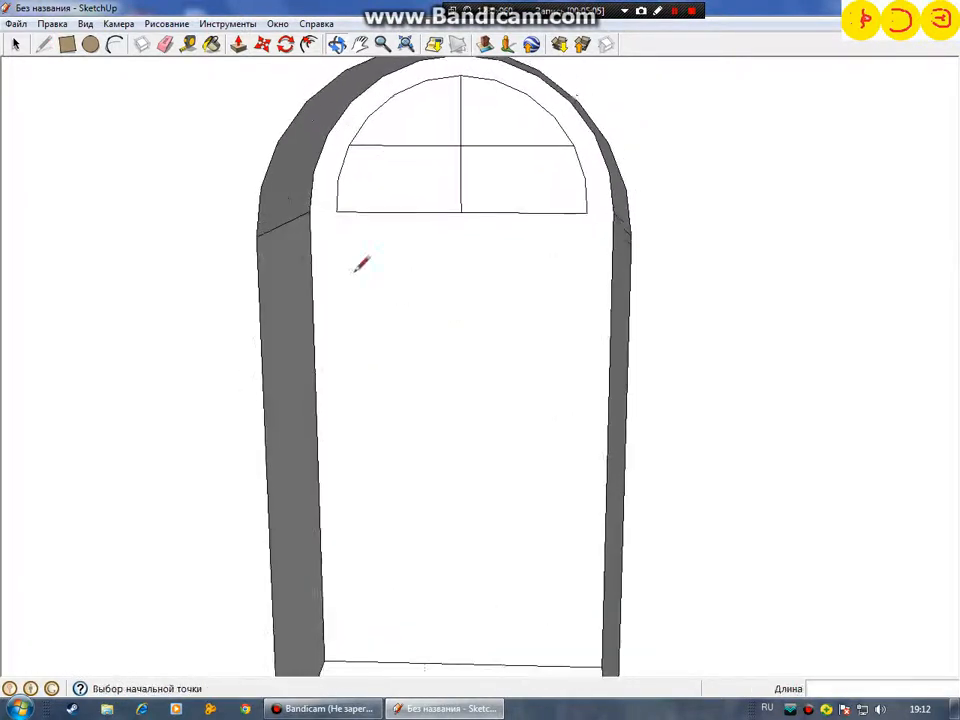
left_click(67, 44)
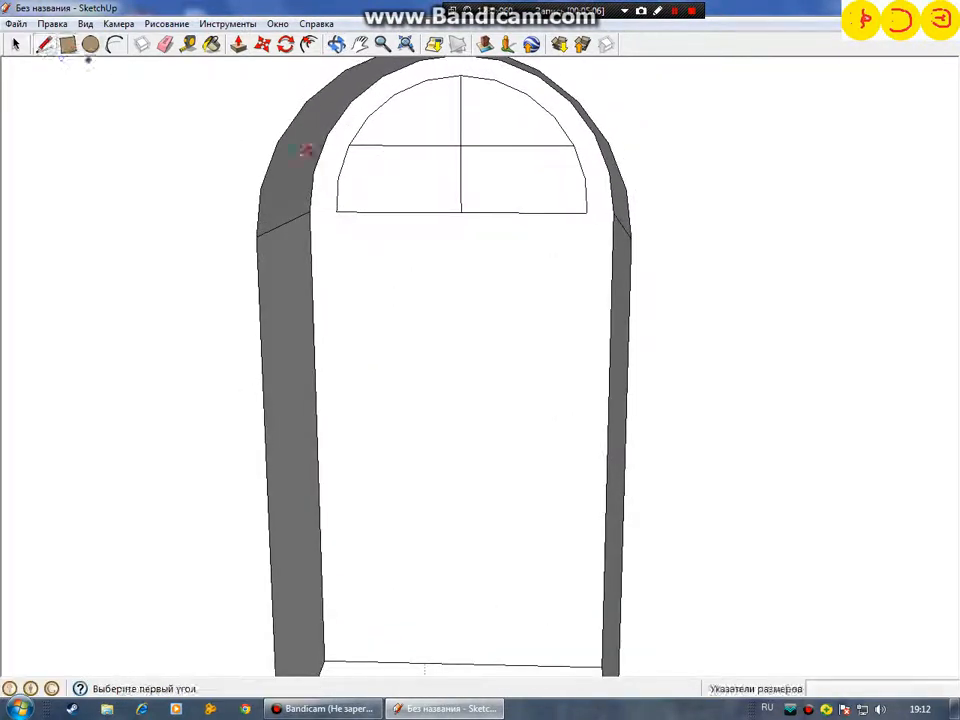
left_click(339, 240)
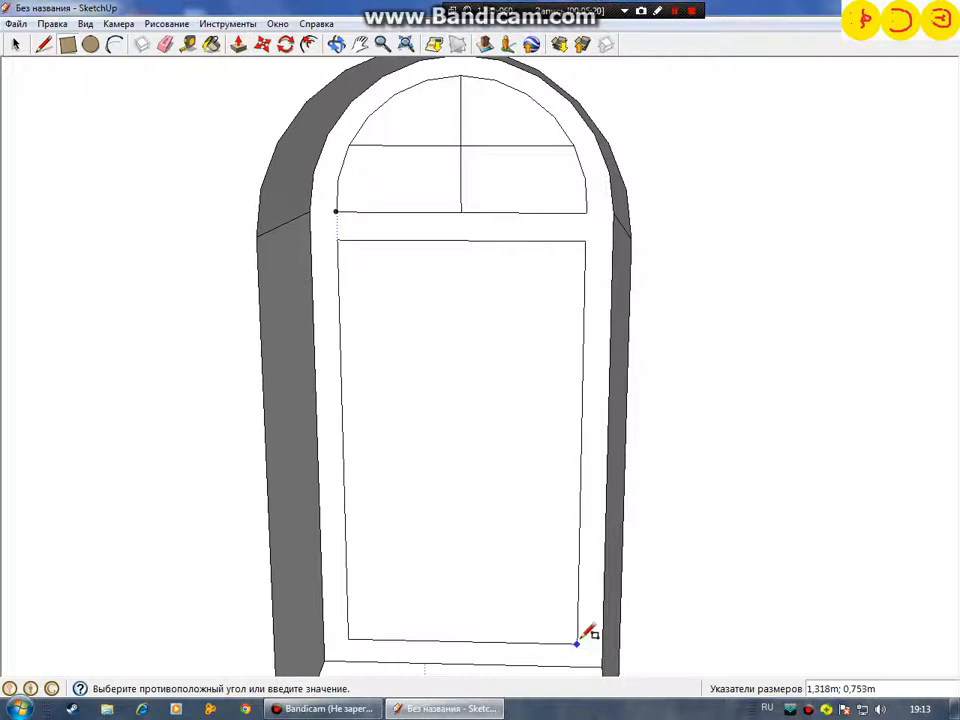
left_click(579, 637)
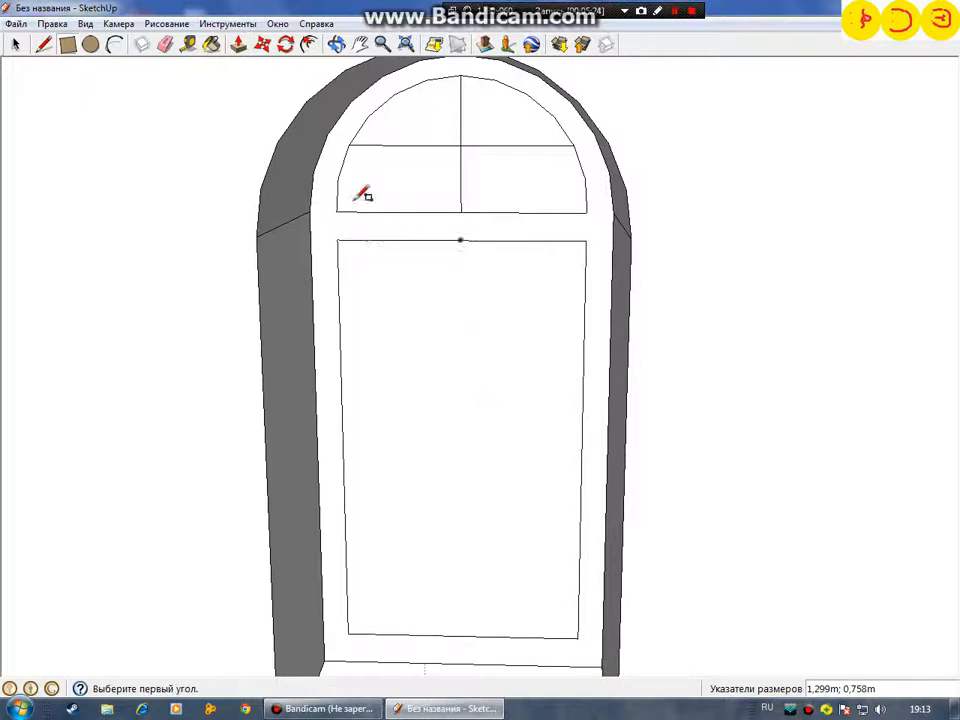
Step: Push the rectangular door panel and the window's lower-left pane about 0.044 m into the door
middle_click_drag(362, 195, 313, 206)
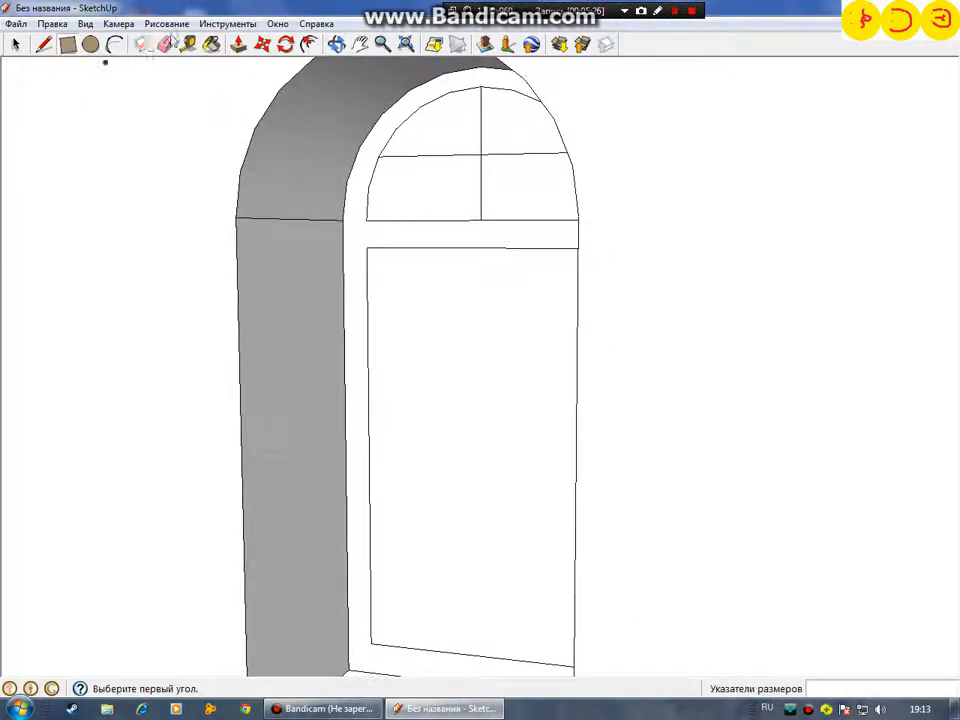
left_click(237, 48)
scroll(474, 216, "up", 5)
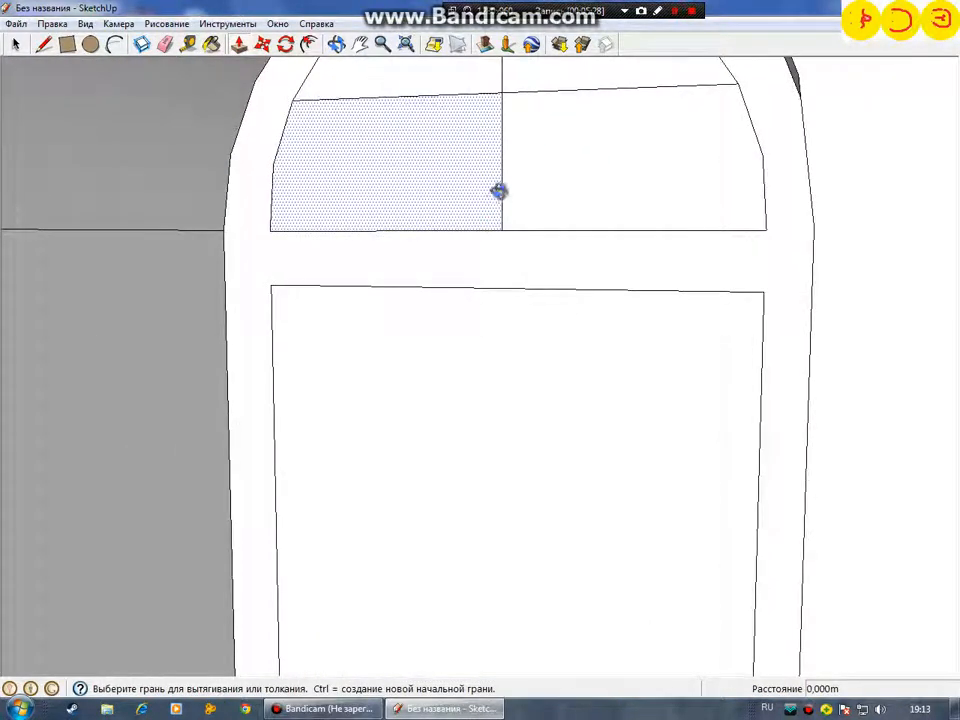
middle_click_drag(499, 191, 480, 411)
mouse_move(480, 411)
left_mouse_down()
mouse_move(491, 388)
mouse_move(484, 399)
left_mouse_up()
left_click_drag(371, 150, 384, 148)
Step: Push the window's lower-right pane 0.044 m in, flush with the recessed lower-left pane
middle_click_drag(493, 212, 465, 270)
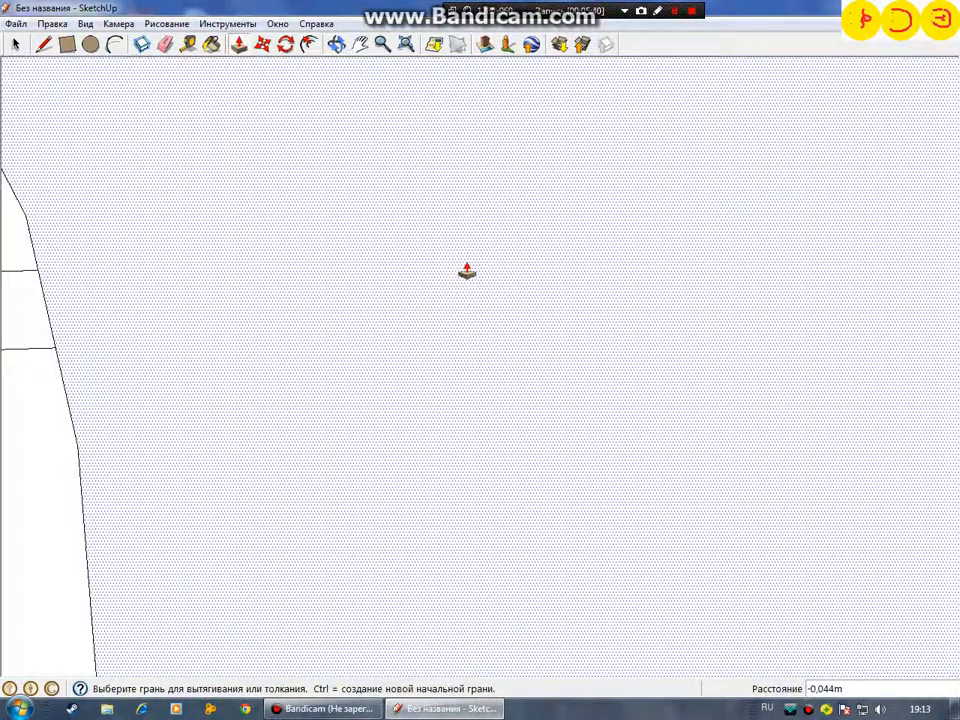
middle_click_drag(311, 303, 369, 154)
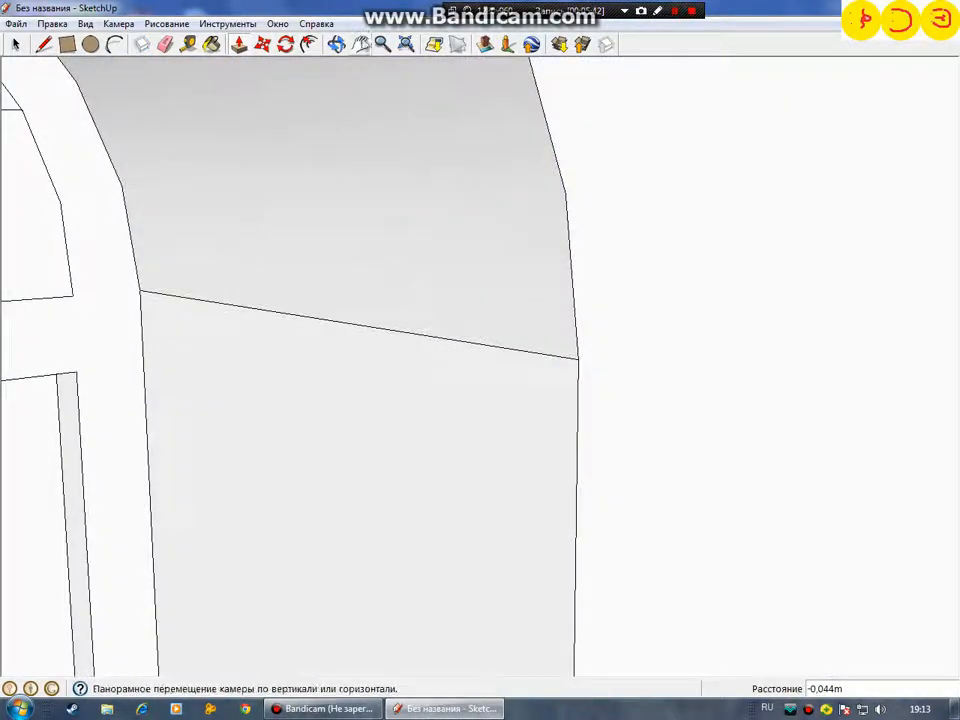
middle_click_drag(210, 311, 243, 270)
left_click_drag(243, 269, 478, 272)
scroll(318, 228, "up", 6)
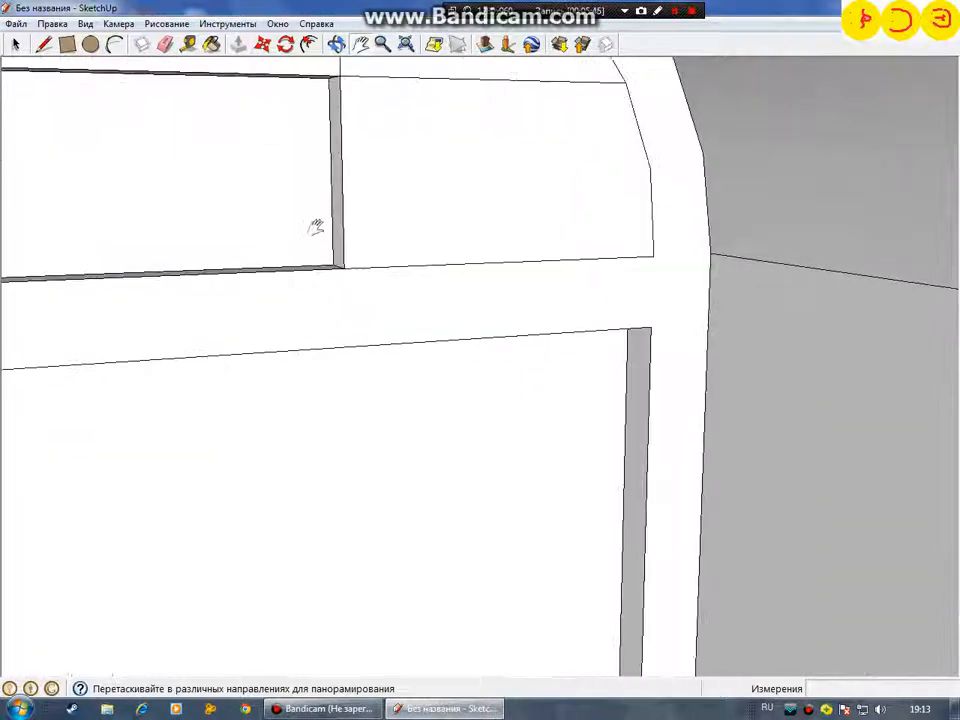
middle_click_drag(320, 229, 370, 348)
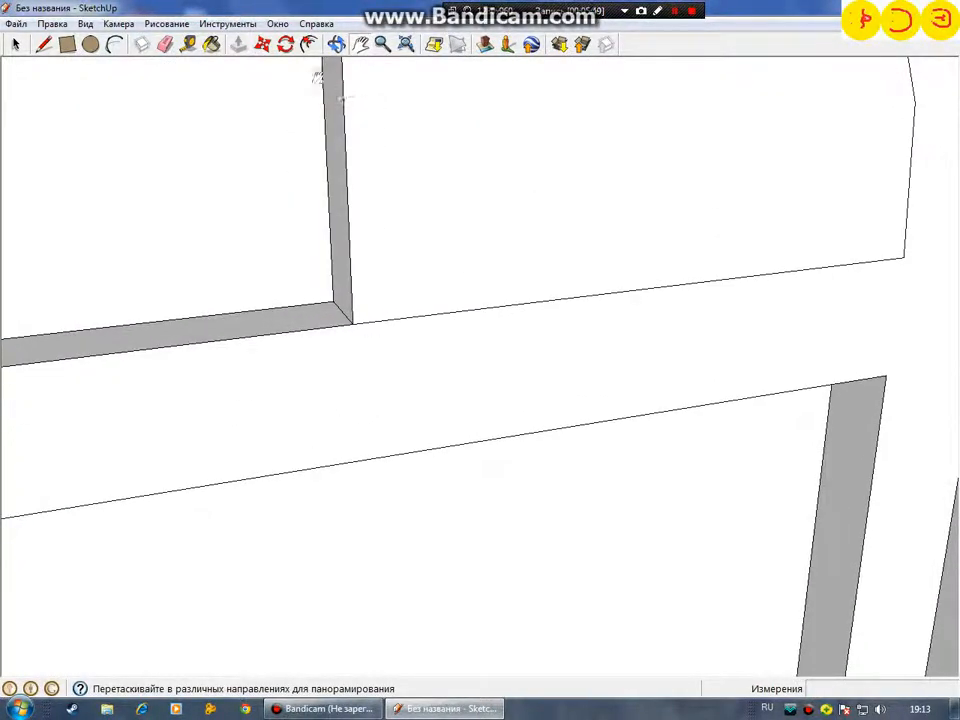
mouse_move(473, 317)
middle_mouse_down()
mouse_move(617, 339)
mouse_move(658, 384)
mouse_move(606, 336)
mouse_move(705, 369)
mouse_move(653, 335)
middle_mouse_up()
left_click(239, 45)
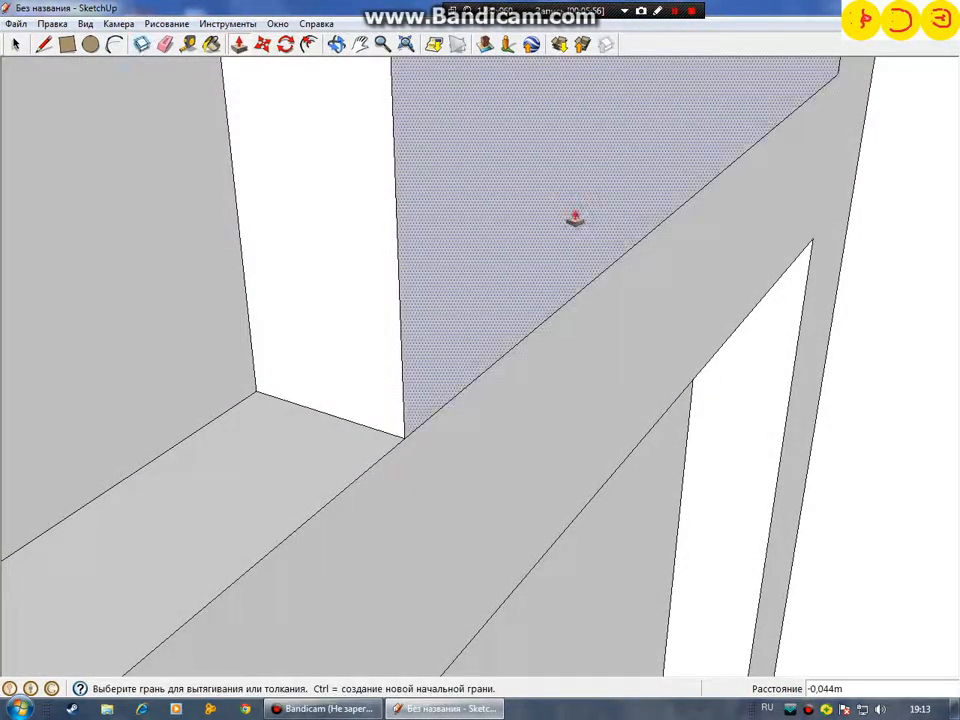
left_click_drag(574, 216, 431, 199)
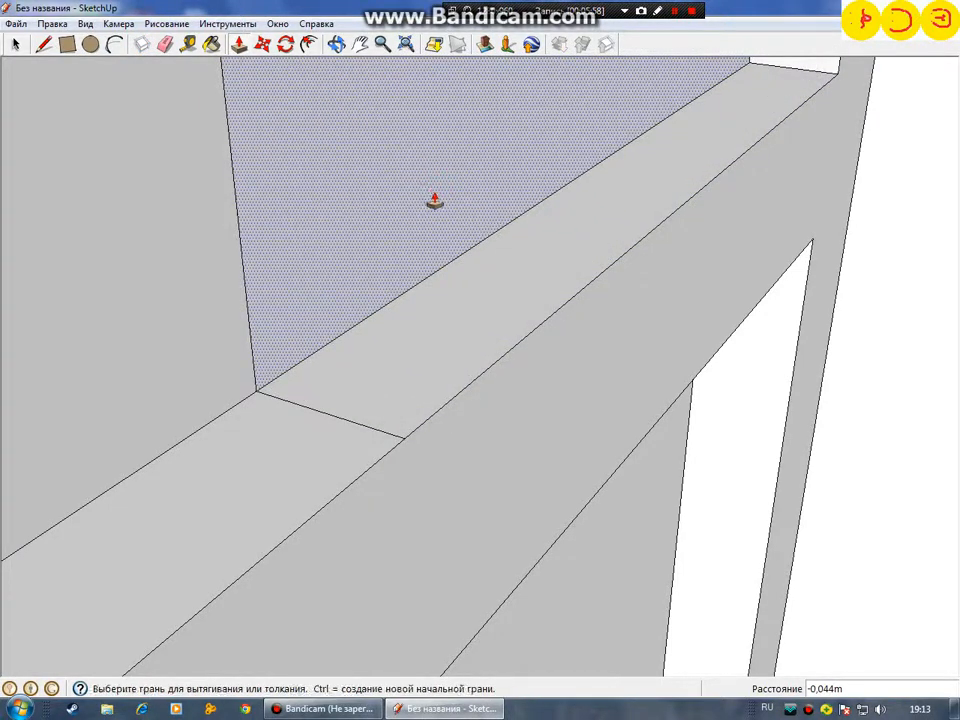
Step: Push the two upper panes of the semicircular window 0.044 m in, level with the lower panes
middle_click_drag(431, 199, 155, 200)
scroll(216, 251, "down", 3)
scroll(212, 245, "down", 2)
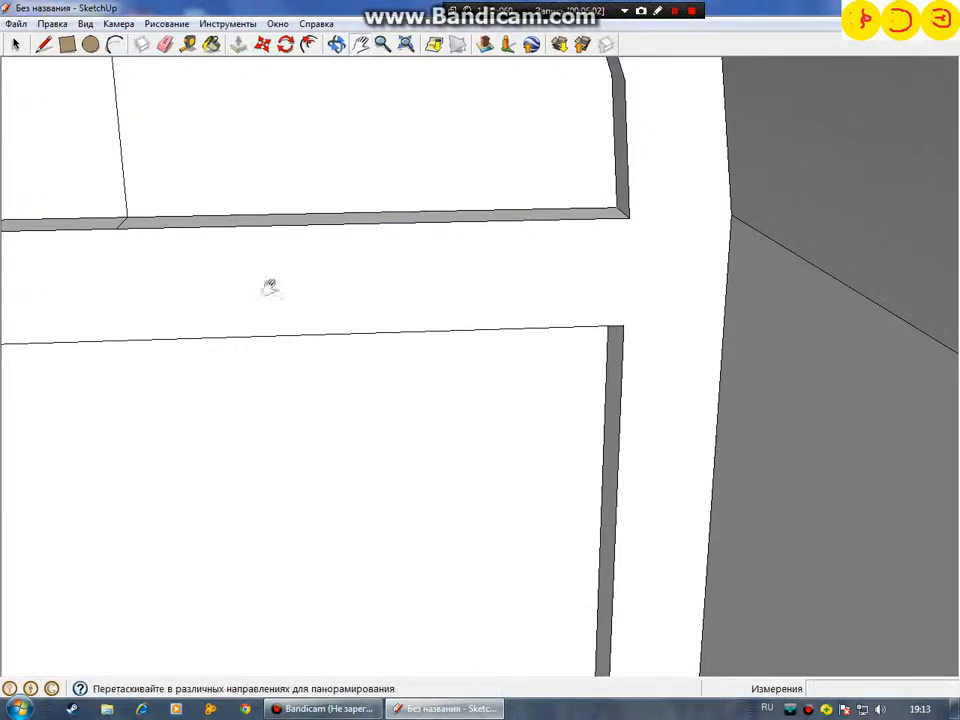
mouse_move(268, 285)
middle_mouse_down("shift")
mouse_move(546, 523)
mouse_move(472, 356)
middle_mouse_up("shift")
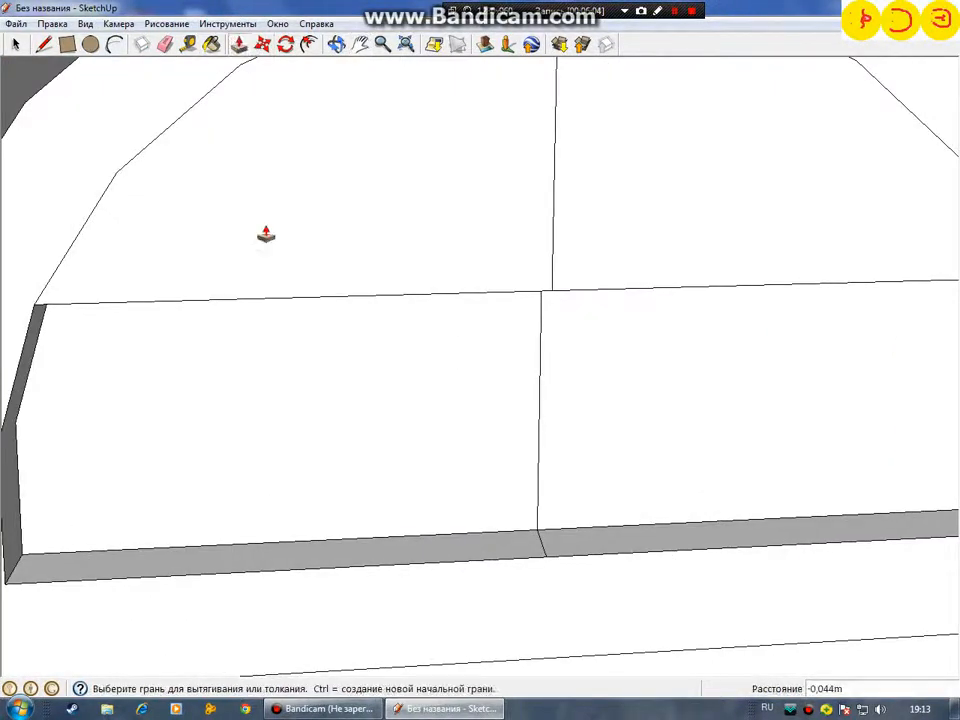
mouse_move(261, 236)
left_mouse_down()
mouse_move(279, 229)
mouse_move(276, 221)
left_mouse_up()
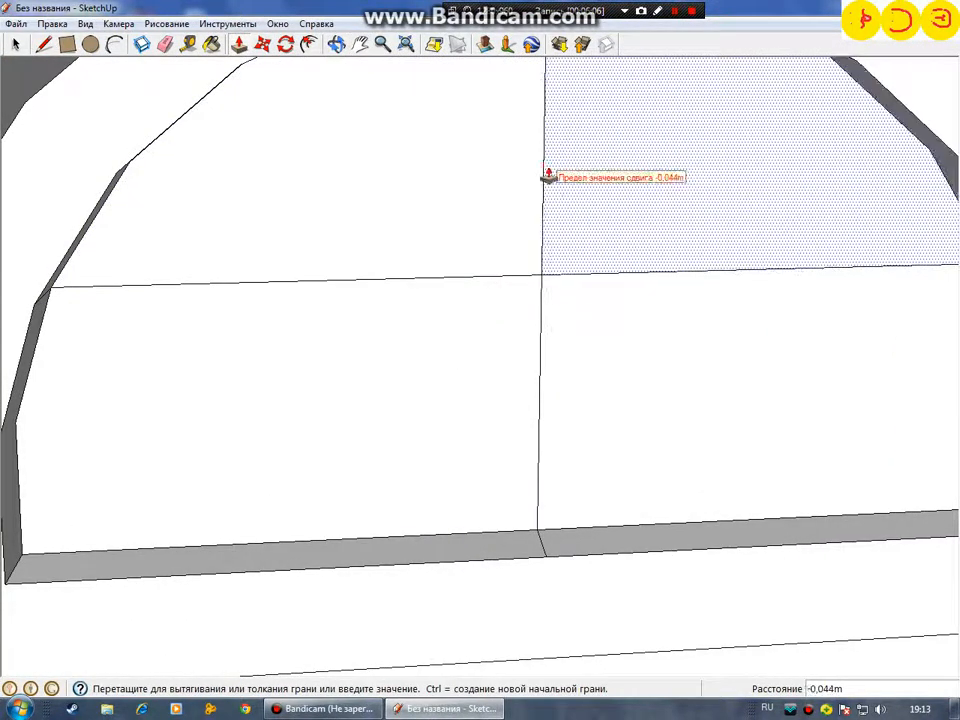
Step: Examine the door in proportion to the front wall and the whole house from outside
scroll(522, 329, "down", 2)
scroll(530, 370, "down", 3)
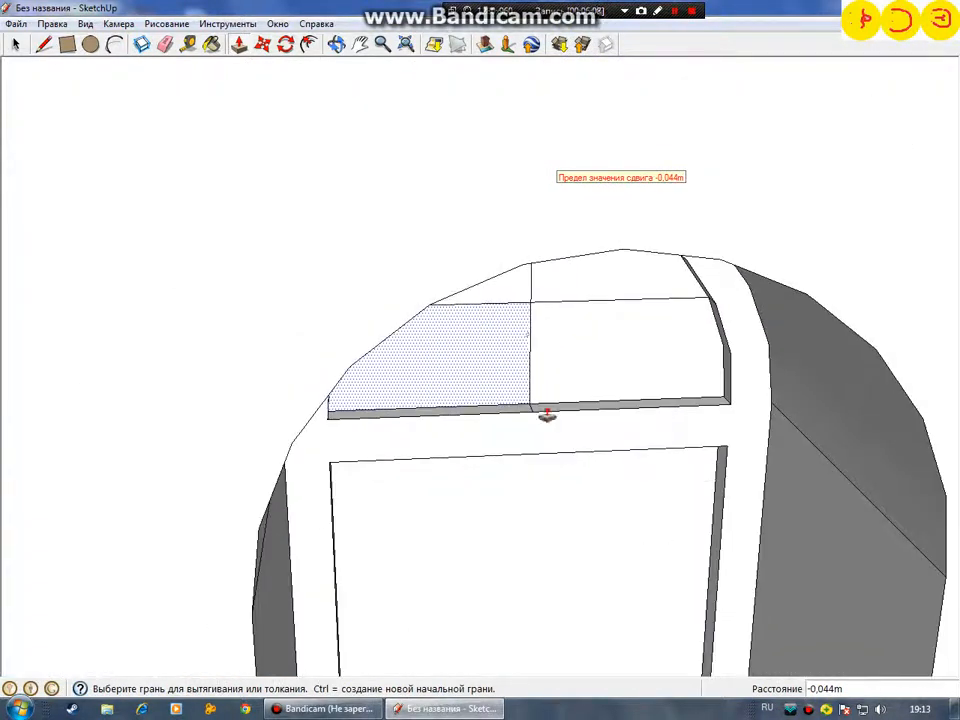
middle_click_drag(600, 465, 566, 508)
scroll(566, 508, "down", 8)
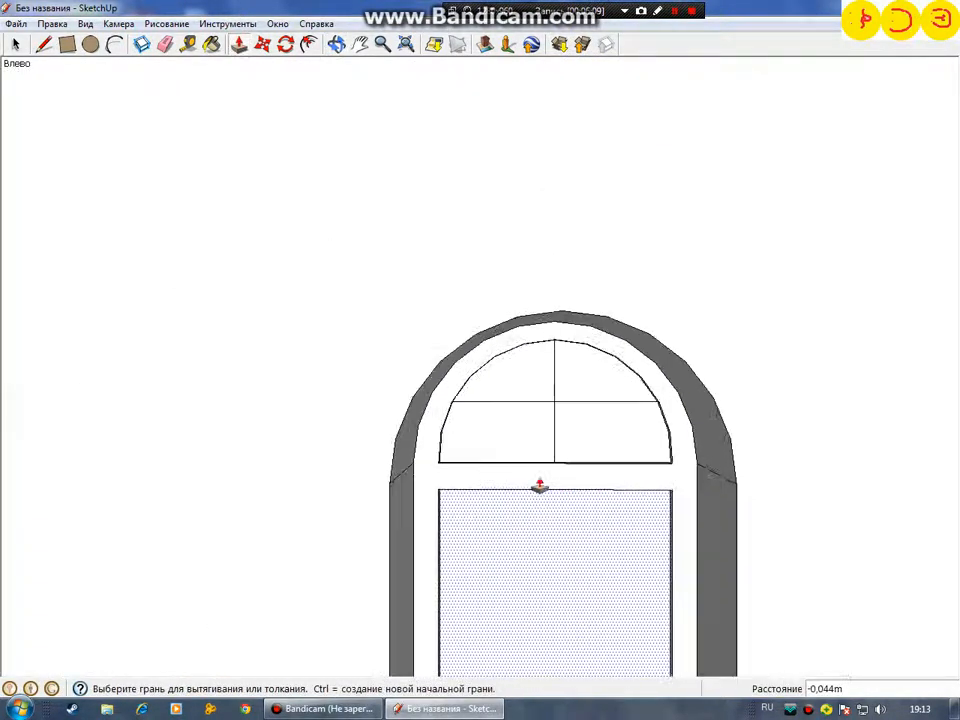
scroll(566, 493, "down", 3)
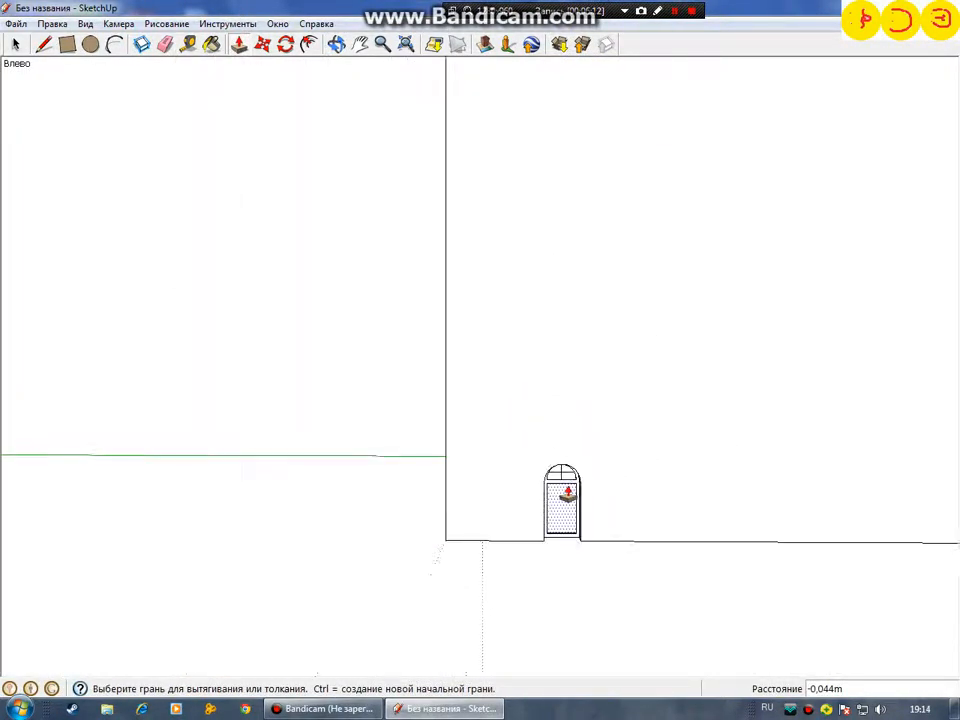
middle_click_drag(786, 529, 833, 670)
scroll(679, 321, "down", 5)
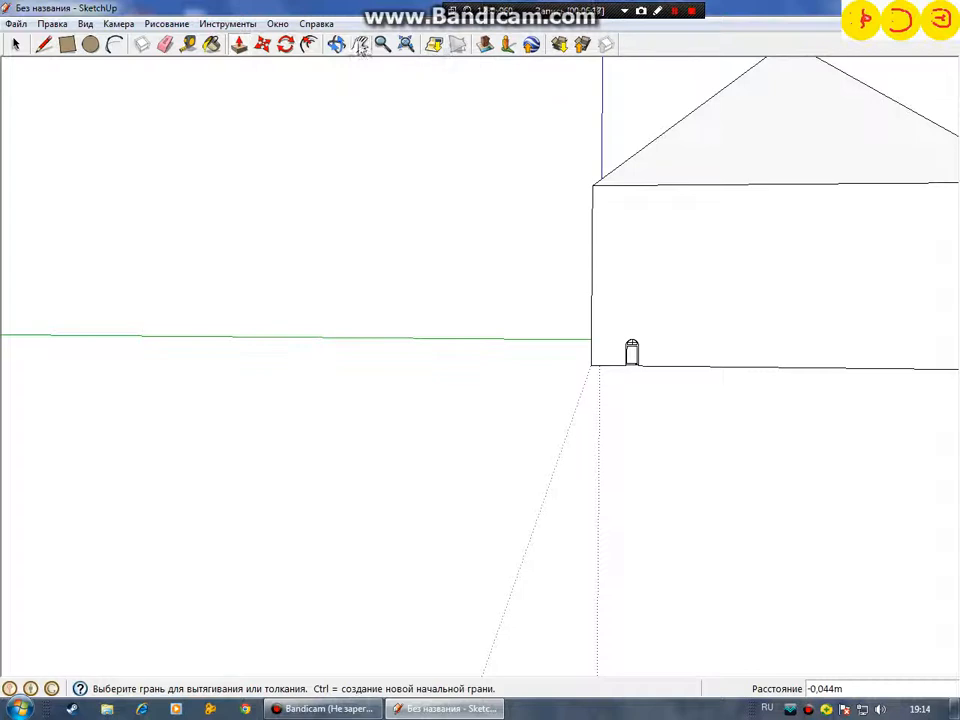
left_click(360, 44)
left_click_drag(740, 300, 623, 372)
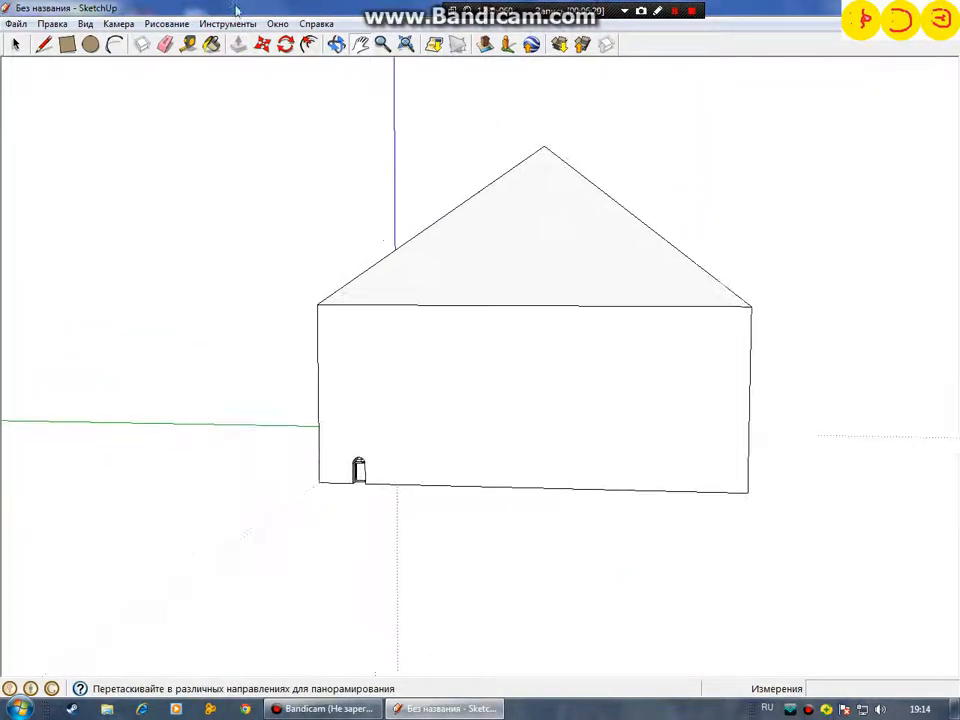
Step: Try to erase the edge between the front wall and the roof, and undo the deletion
left_click(165, 44)
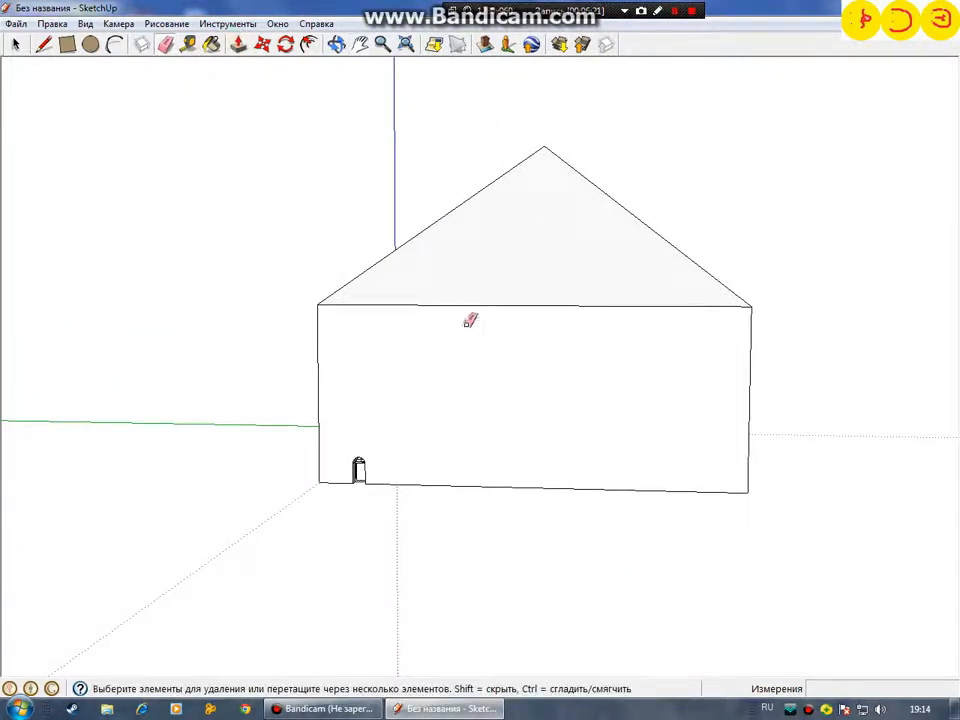
left_click(511, 304)
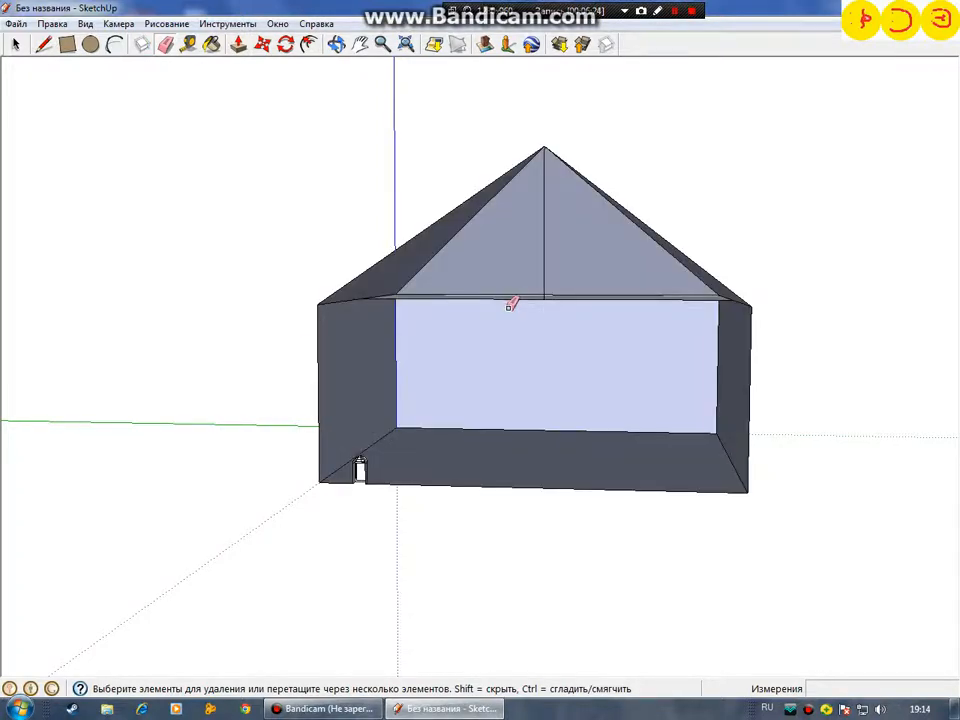
mouse_move(653, 323)
middle_mouse_down()
mouse_move(294, 390)
mouse_move(574, 501)
mouse_move(761, 371)
mouse_move(61, 79)
middle_mouse_up()
left_click(51, 23)
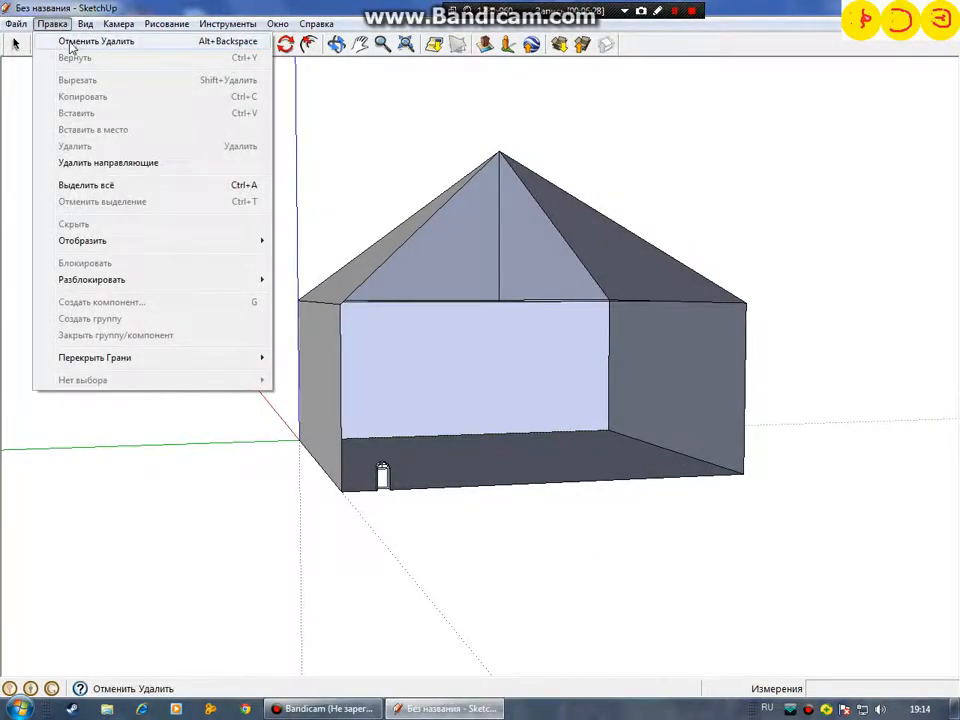
left_click(73, 40)
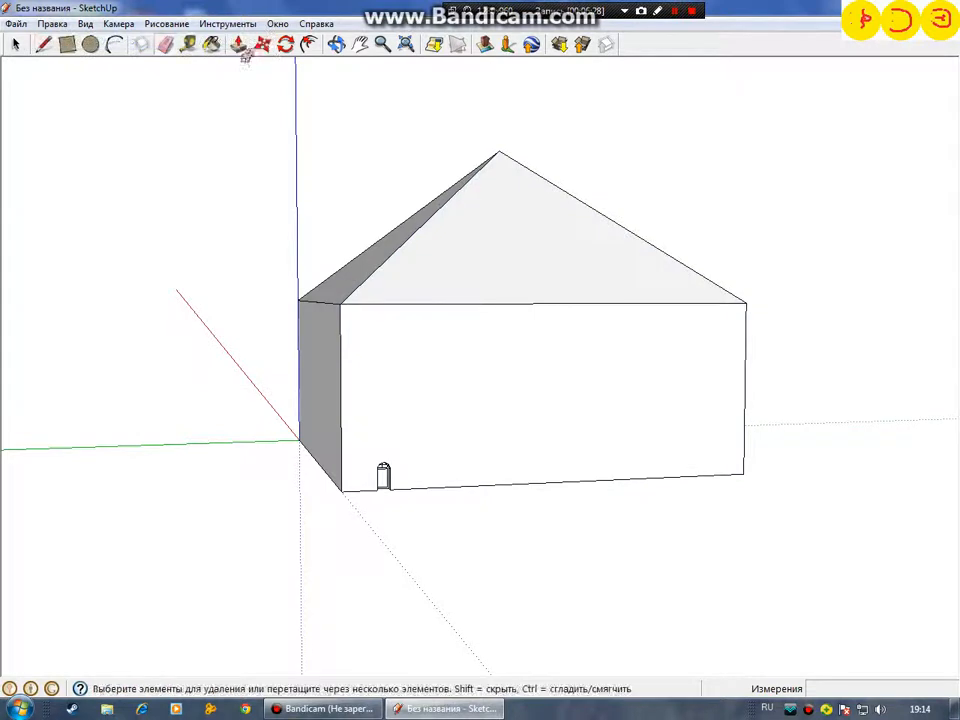
Step: Place a guide line with the Tape Measure from the front wall's upper-left corner across to near its right edge, and measure across the wall
left_click(187, 48)
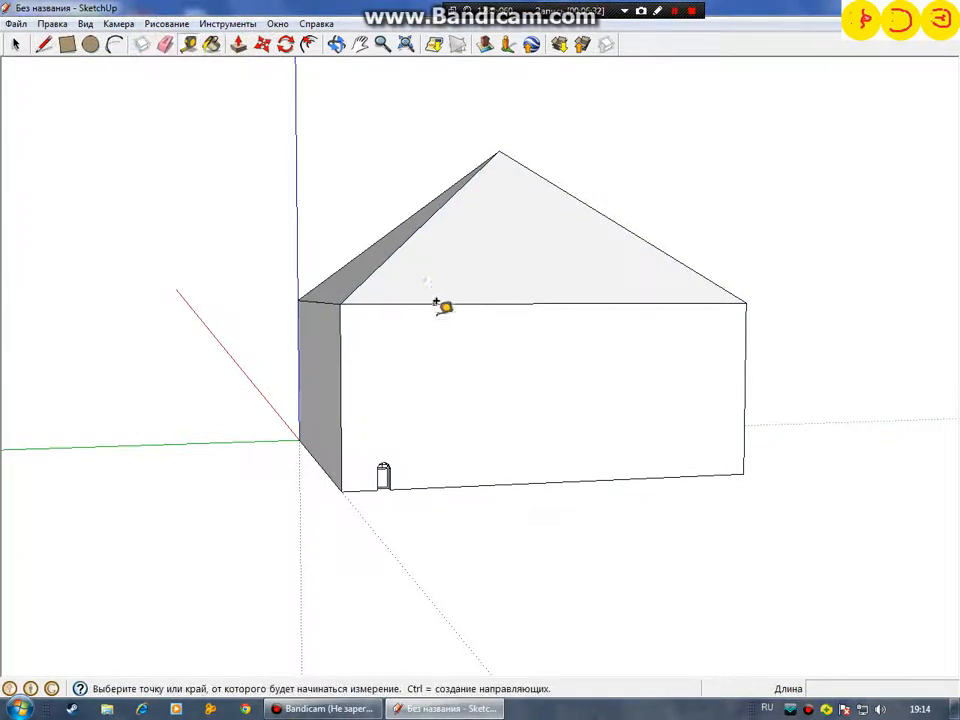
left_click(341, 301)
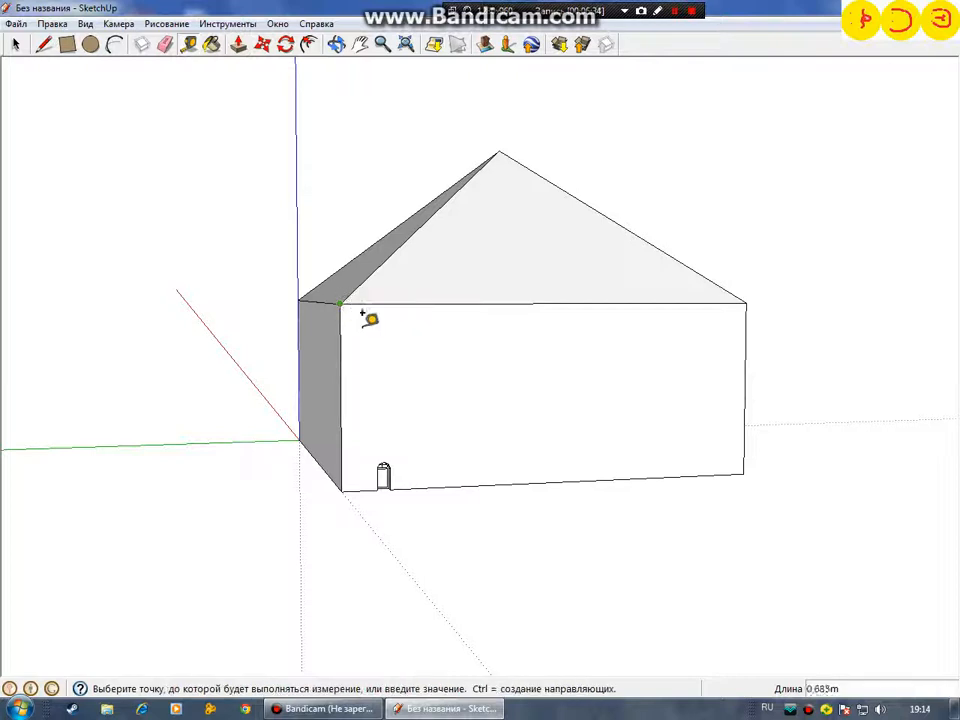
left_click(731, 353)
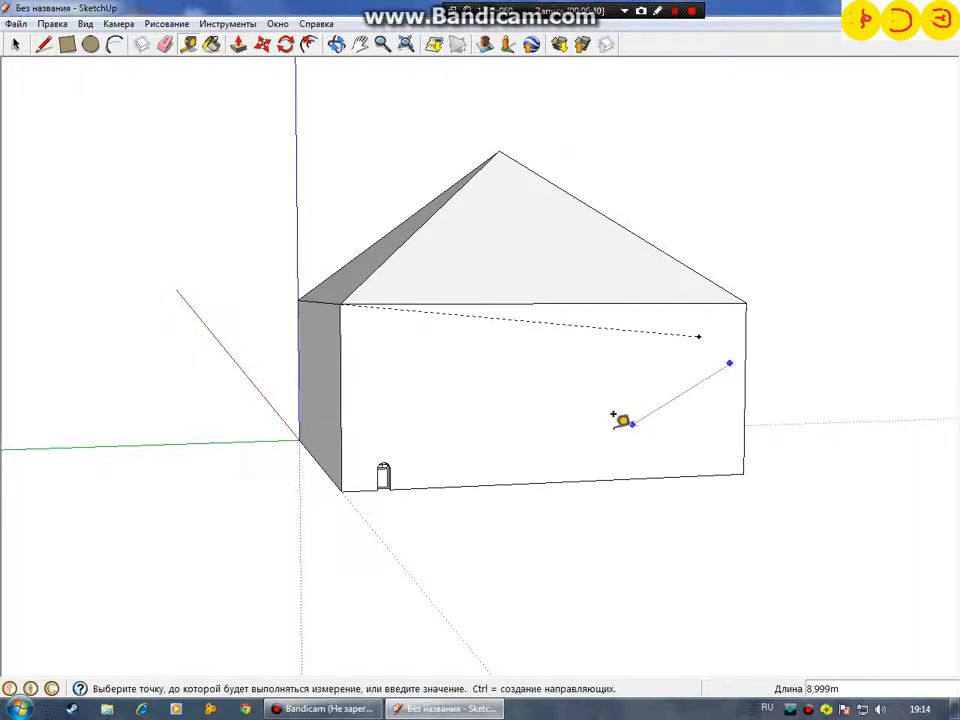
left_click(736, 437)
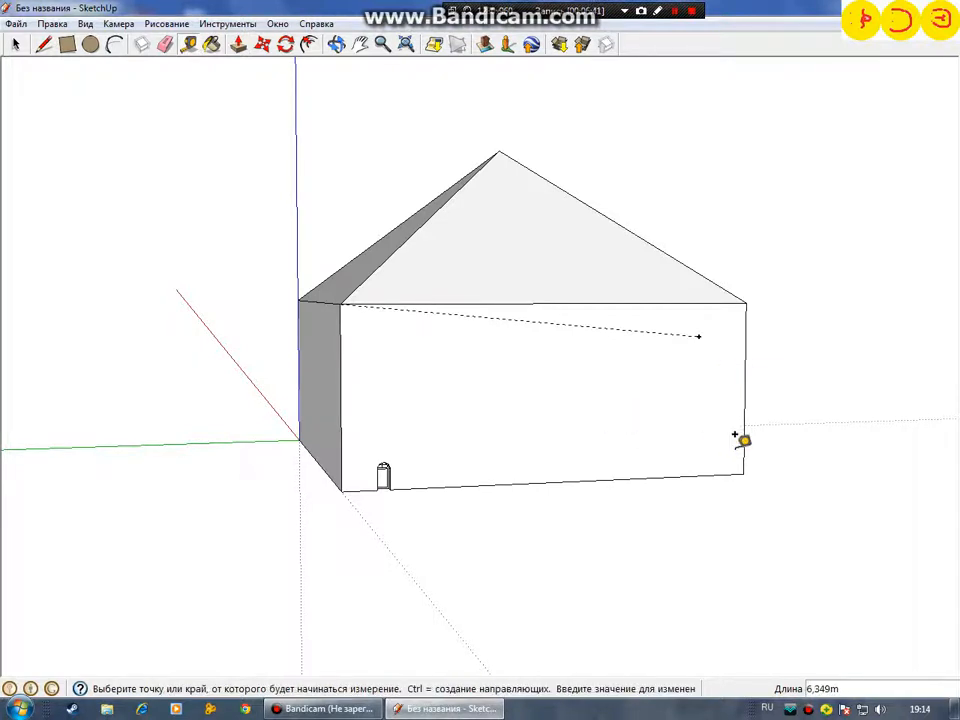
Step: Try to delete the guide line at its right end on the front wall, and undo the deletion
right_click(705, 340)
left_click(729, 377)
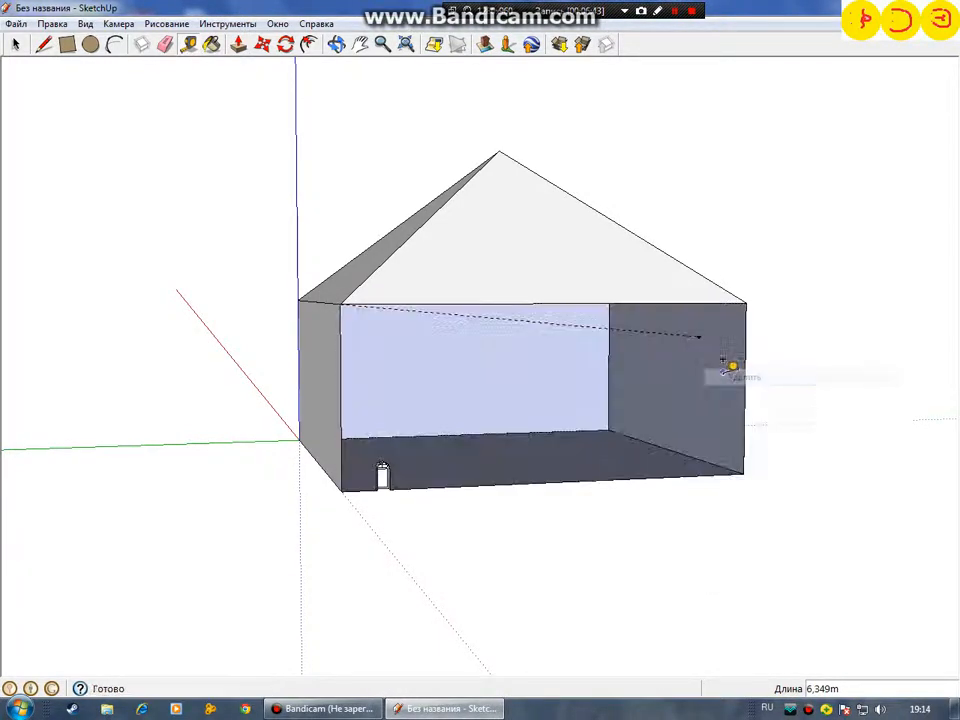
left_click(52, 23)
left_click(100, 41)
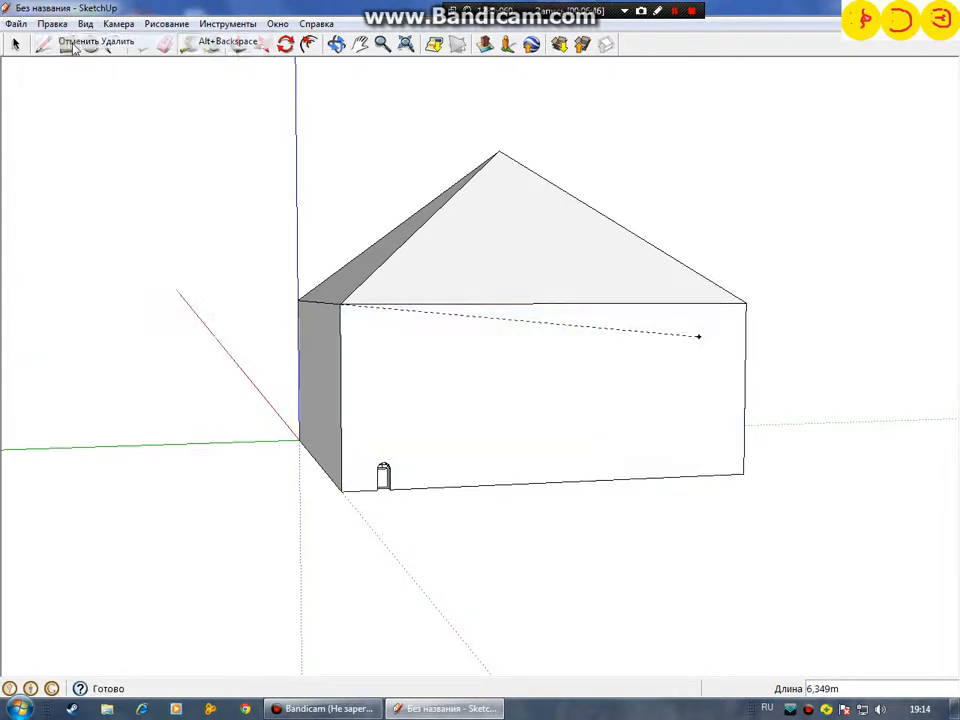
Step: Delete the dashed guide line running across the upper part of the front wall
right_click(450, 326)
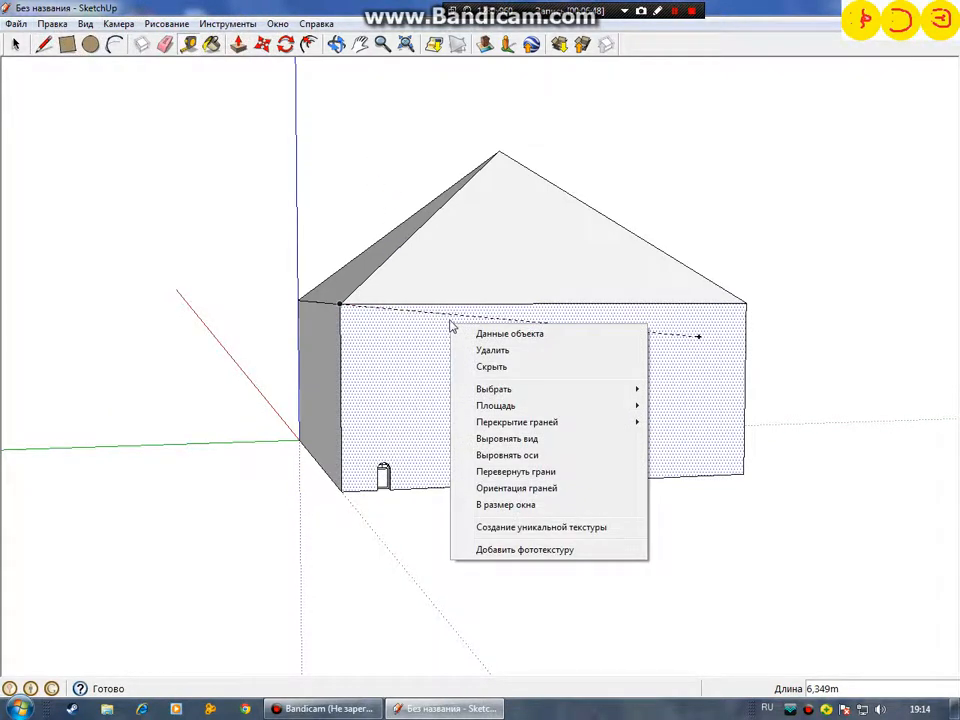
right_click(452, 319)
left_click(488, 340)
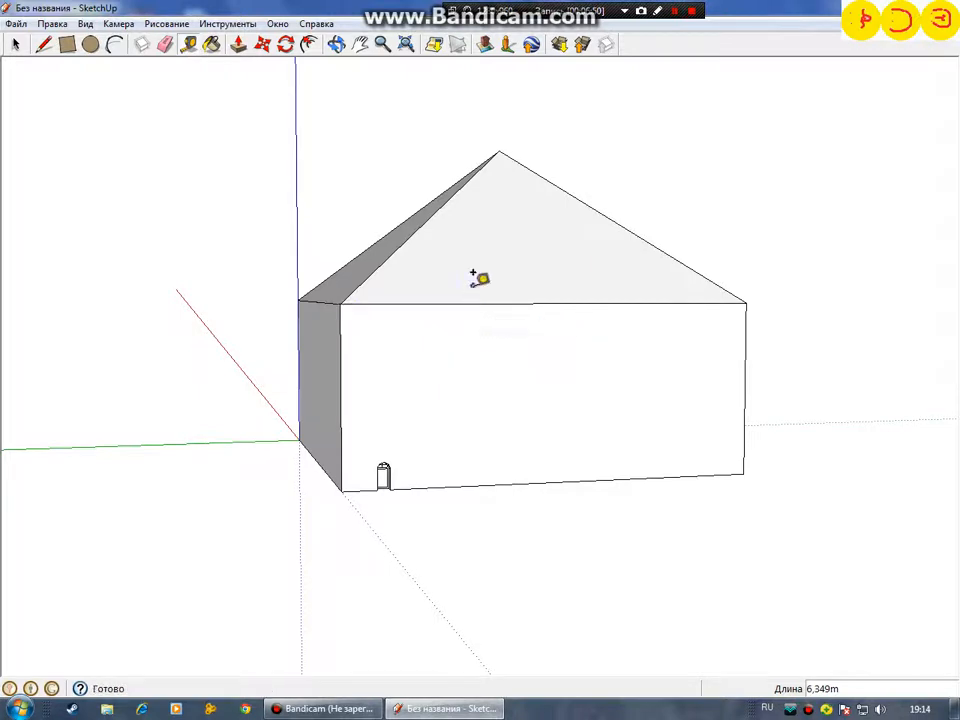
Step: Move the front wall about 13.3 m inward past the door, and move it back out so the door sits recessed
left_click(266, 43)
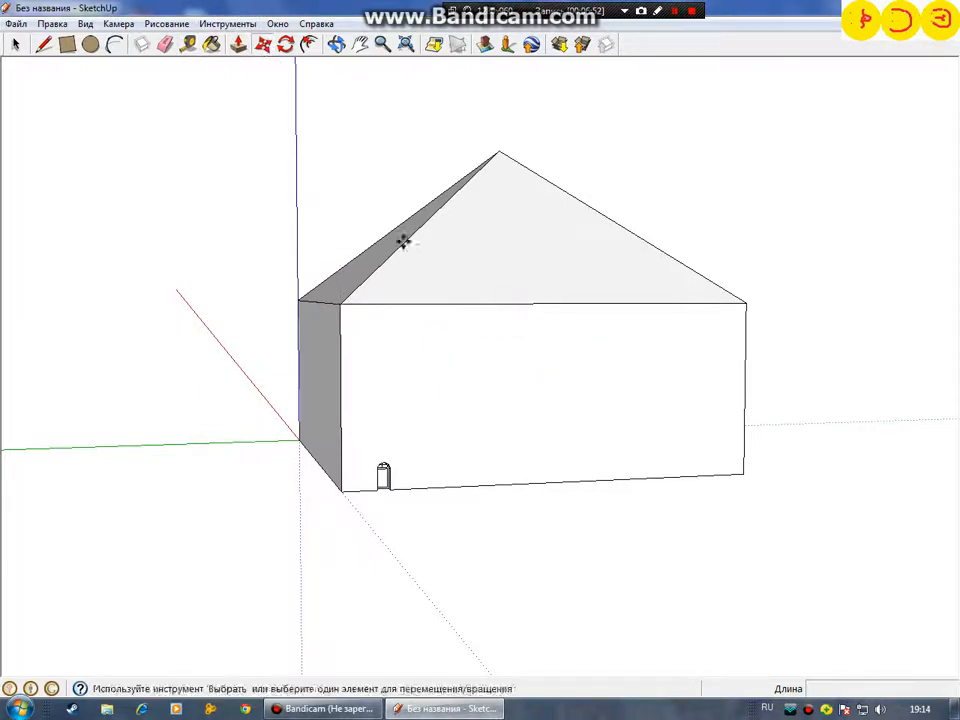
left_click_drag(552, 360, 457, 356)
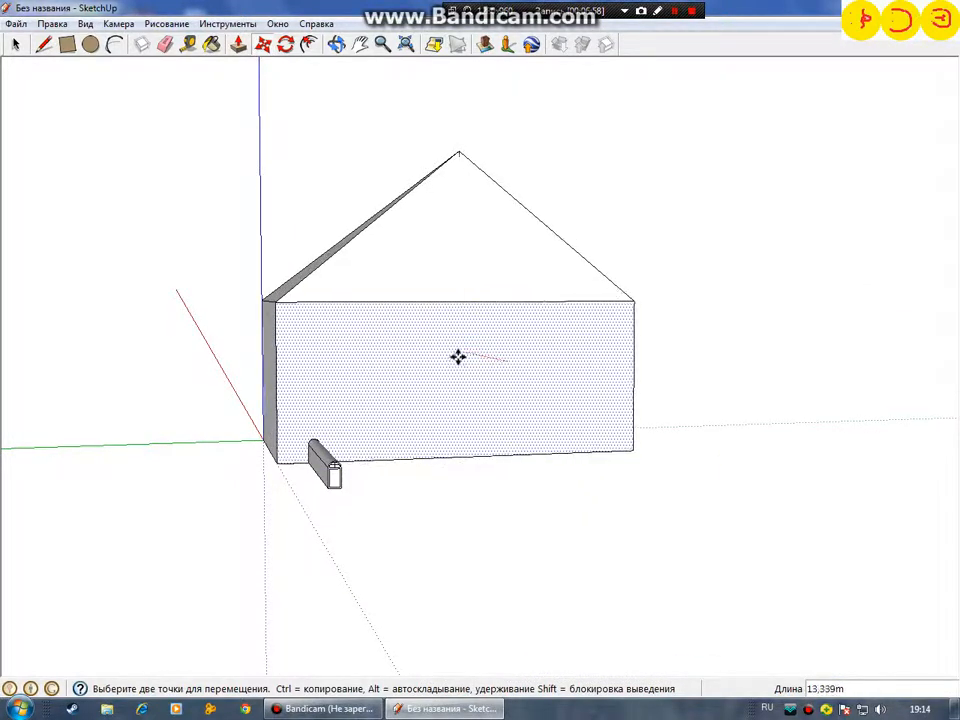
middle_click_drag(457, 356, 725, 478)
left_click_drag(379, 398, 553, 442)
middle_click_drag(420, 420, 248, 372)
left_click_drag(547, 427, 540, 434)
middle_click_drag(486, 458, 583, 315)
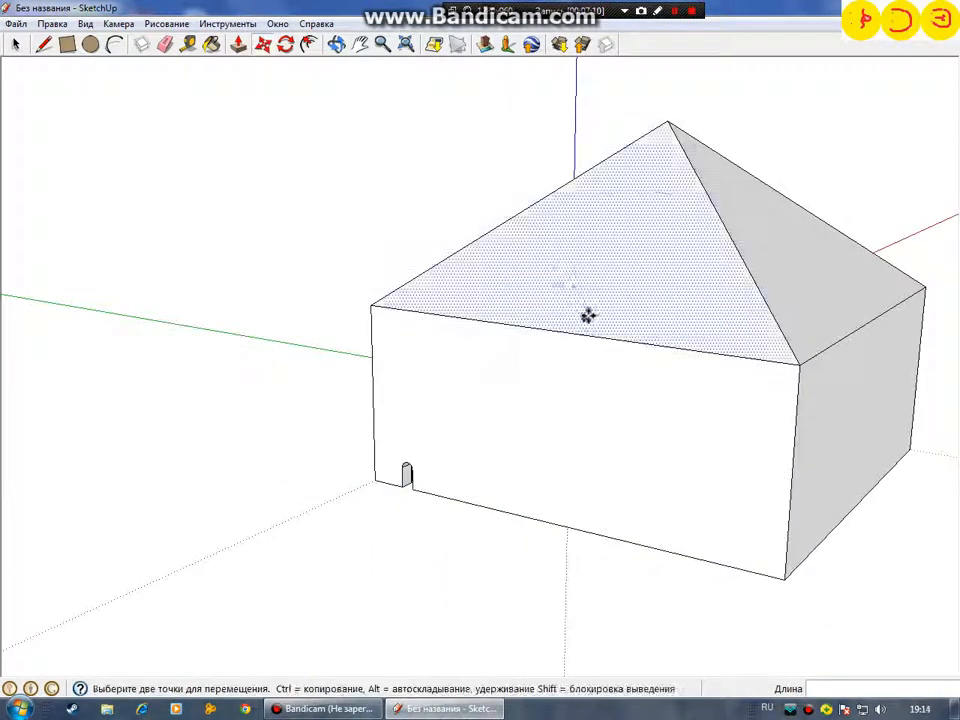
Step: Try to draw a rectangle near the right end of the front wall's lower edge, and undo the rectangle
left_click(67, 44)
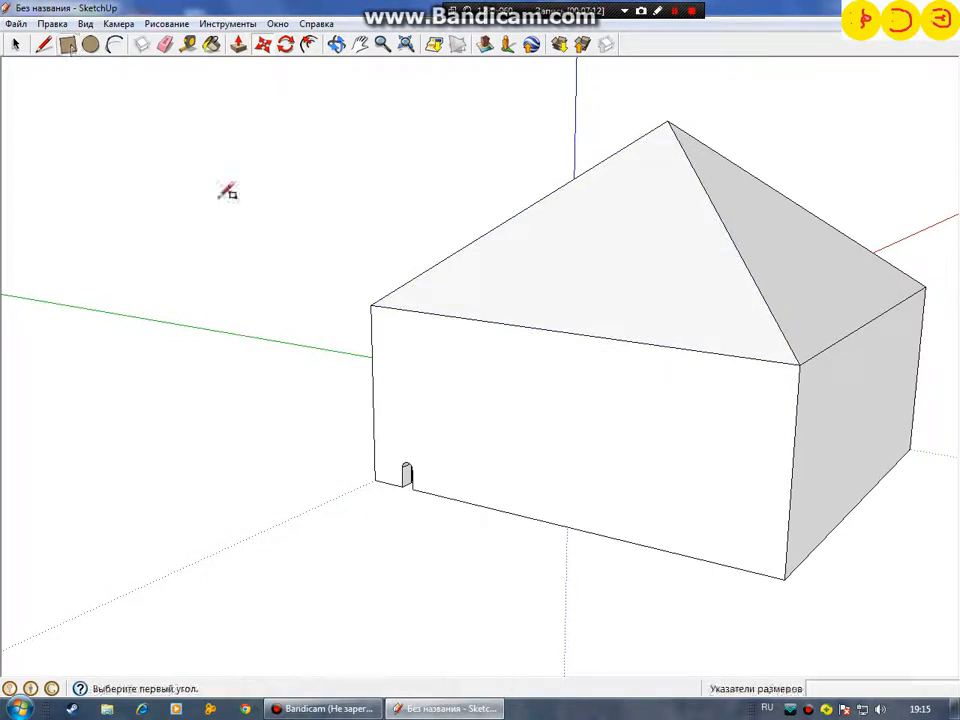
left_click(670, 535)
right_click(675, 451)
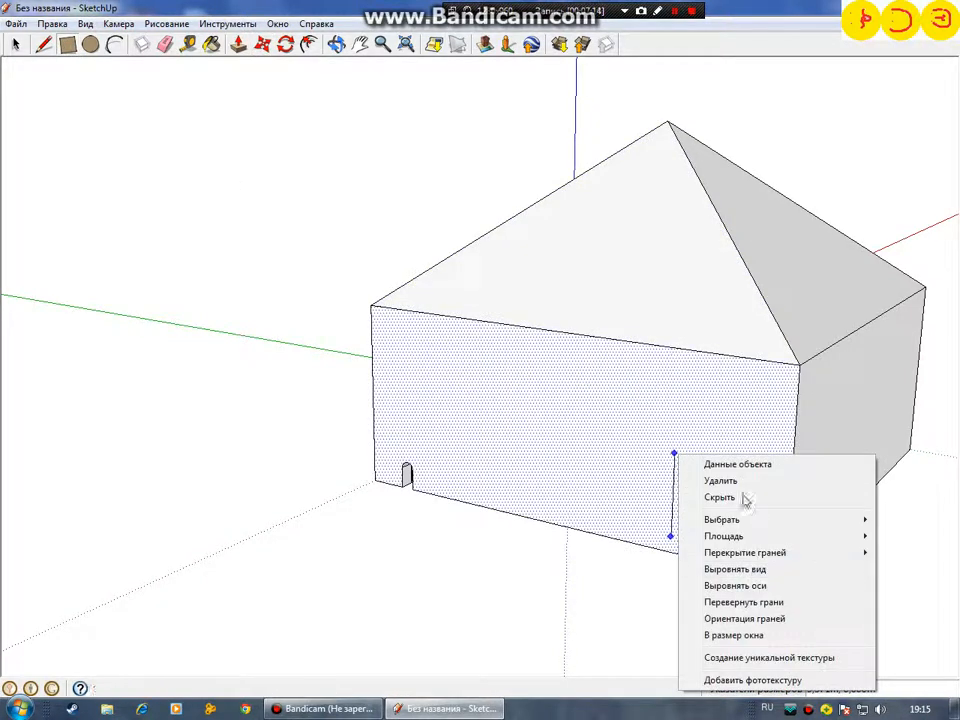
right_click(670, 514)
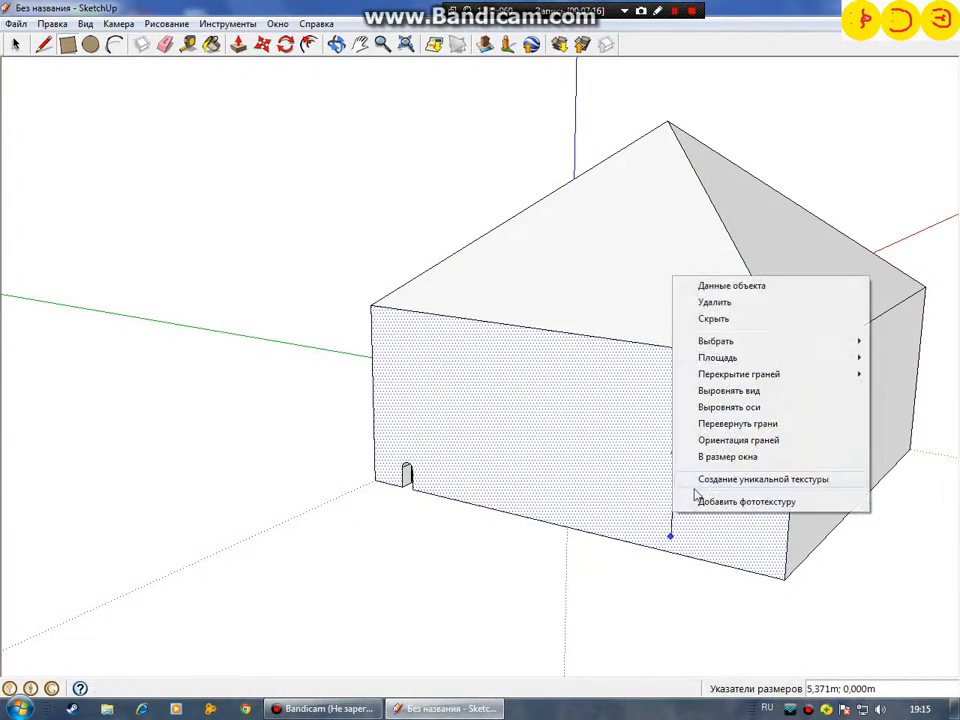
left_click(636, 624)
left_click(52, 23)
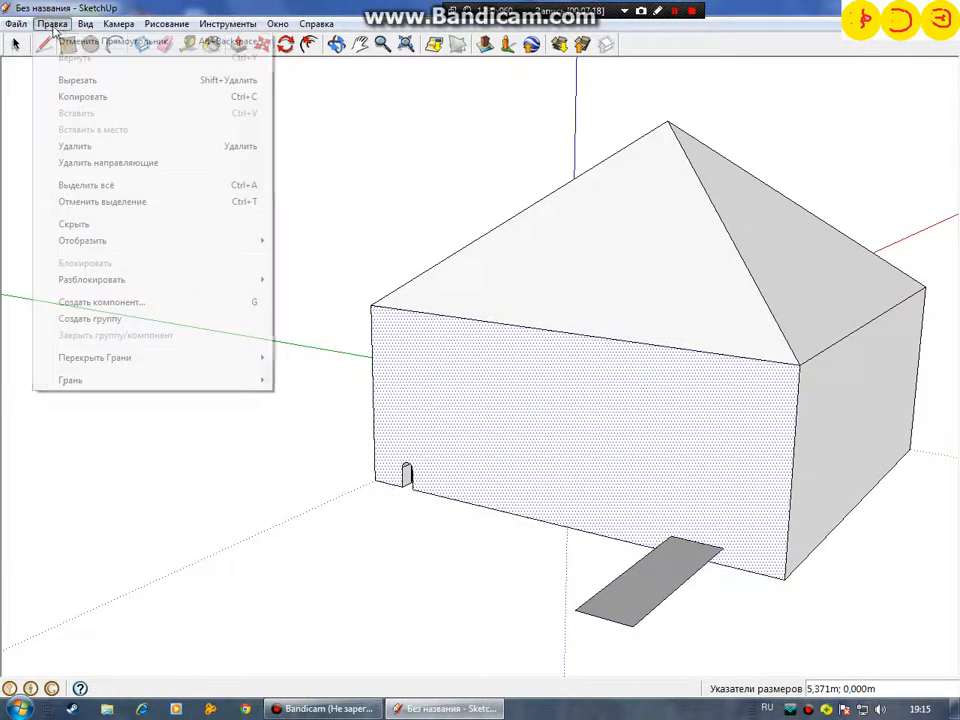
left_click(55, 37)
Step: Draw a wide, low rectangle on the front wall, standing on its lower edge to the right of centre
middle_click_drag(632, 405, 455, 50)
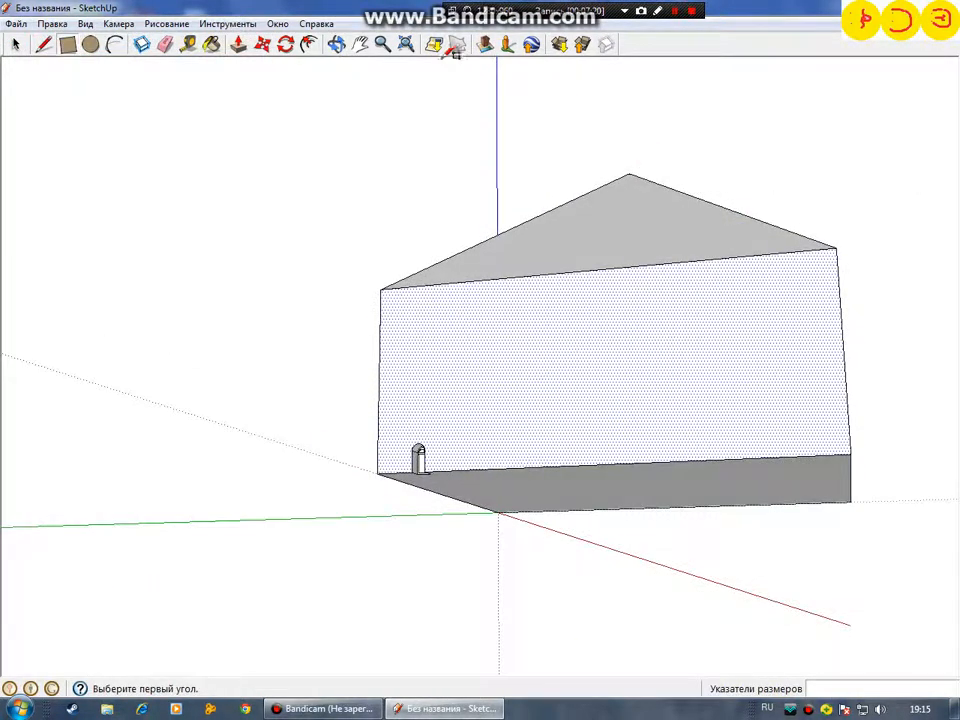
left_click(362, 46)
left_click_drag(632, 465, 604, 510)
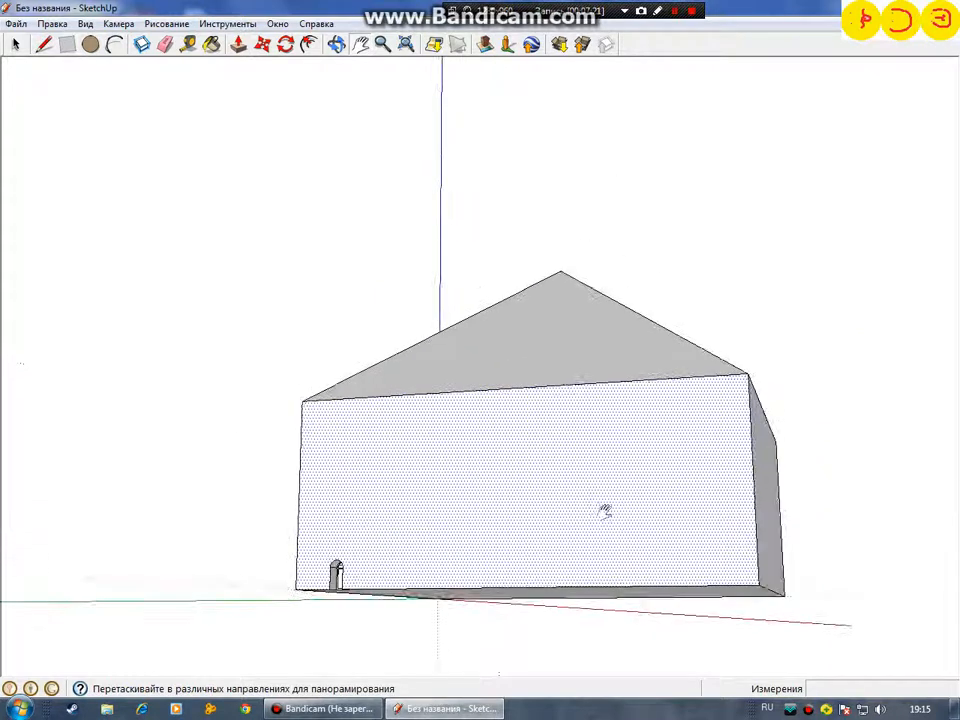
scroll(604, 505, "up", 3)
middle_click_drag(611, 486, 616, 573)
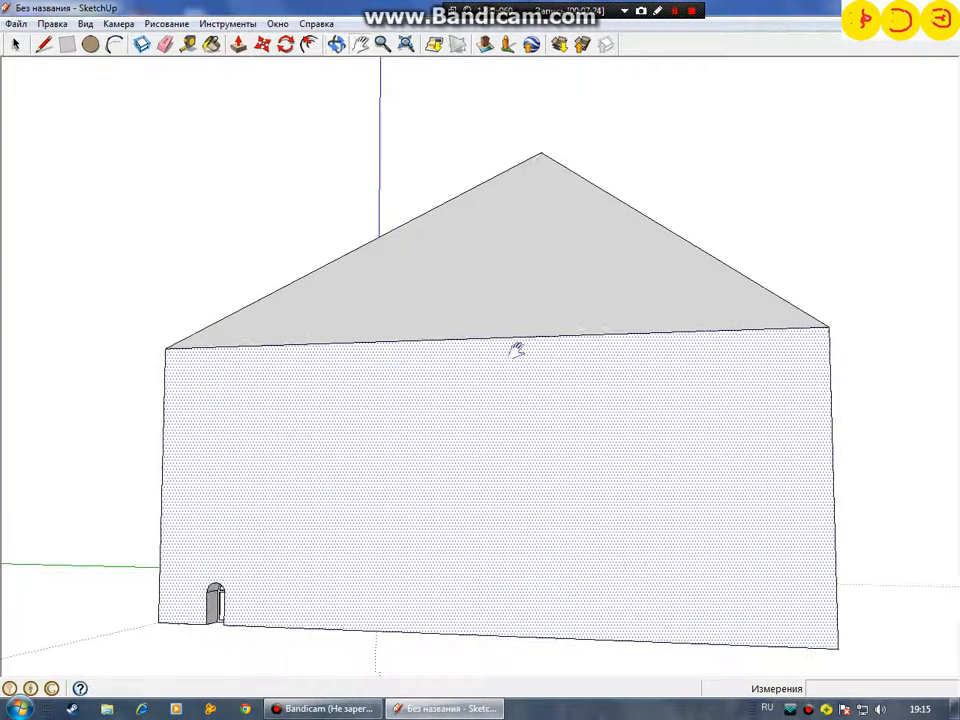
left_click(66, 45)
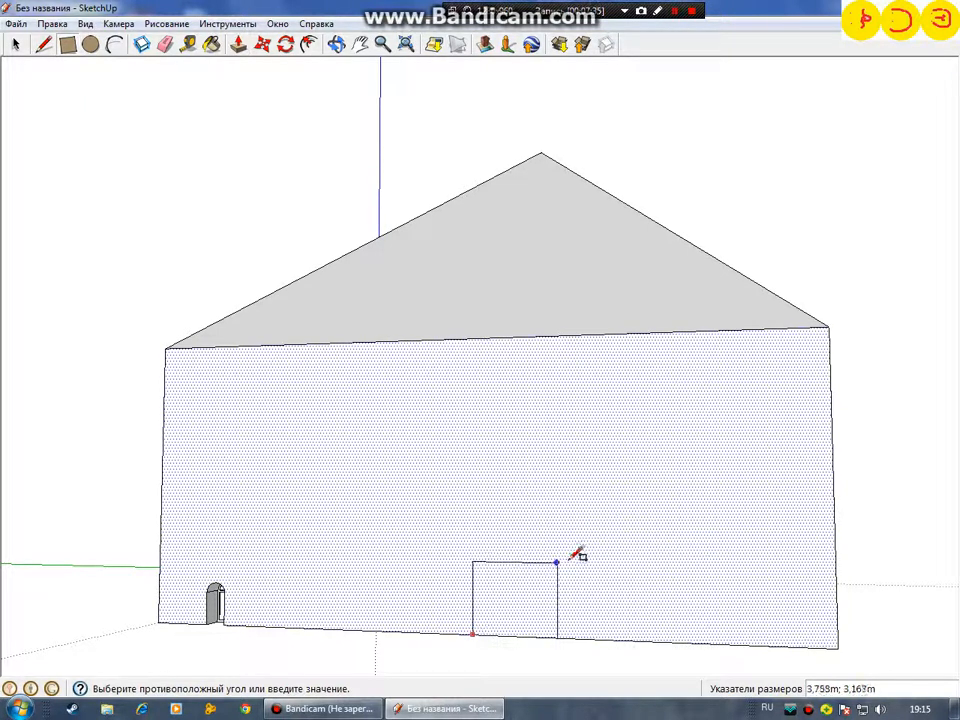
left_click(629, 567)
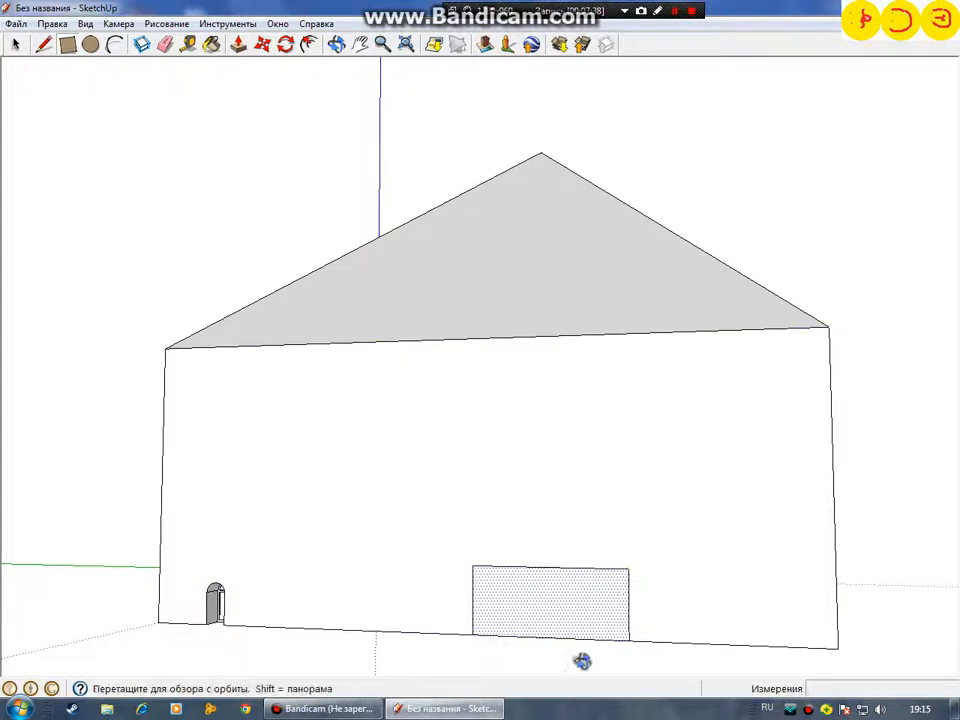
Step: Pull the new rectangle on the front wall outward by 14.677 m with Push/Pull
middle_click_drag(579, 660, 701, 615)
scroll(690, 617, "up", 5)
scroll(675, 618, "up", 2)
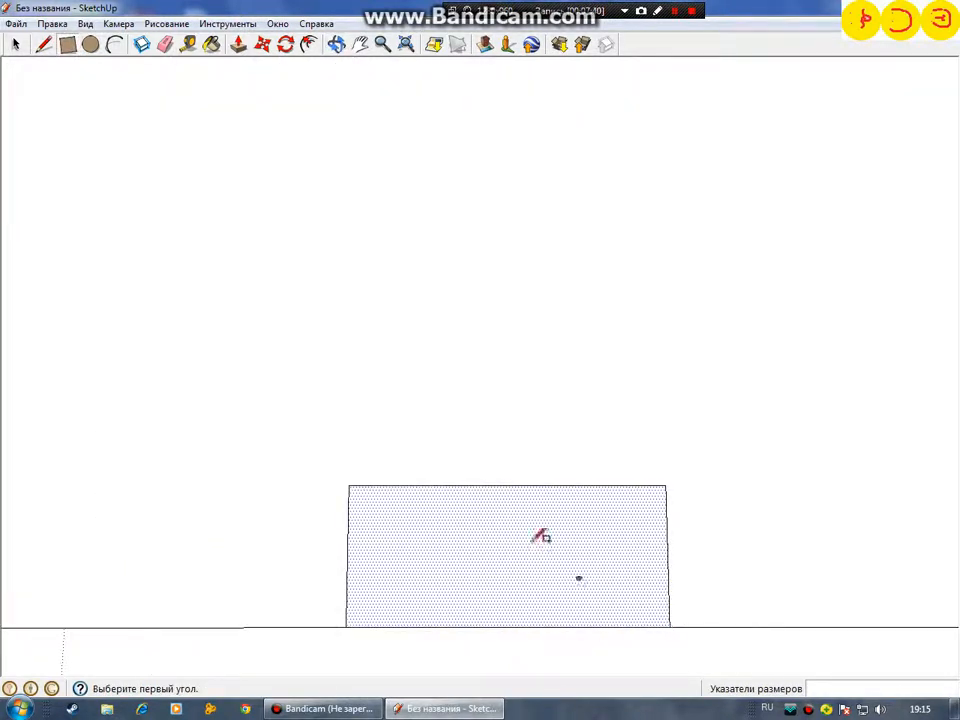
scroll(456, 536, "up", 3)
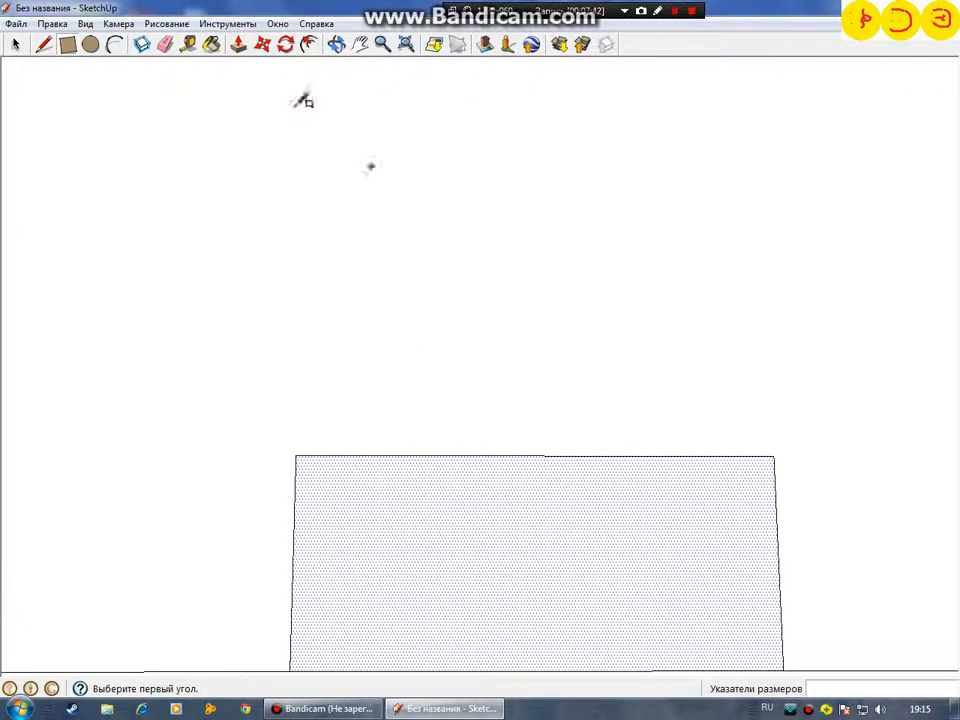
left_click(240, 45)
left_click(540, 635)
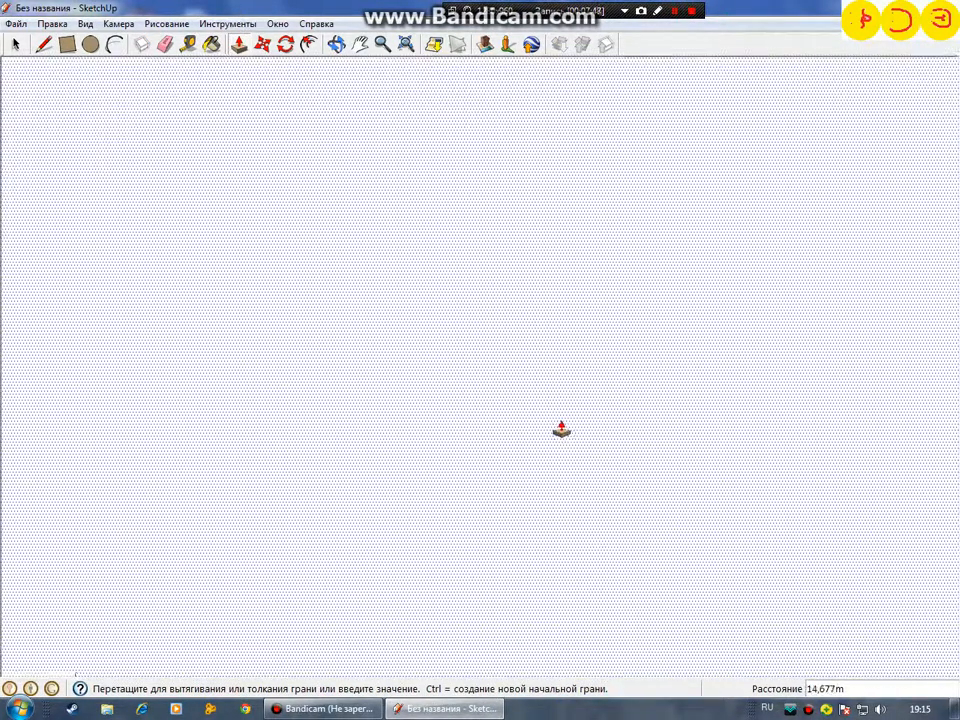
left_click(555, 429)
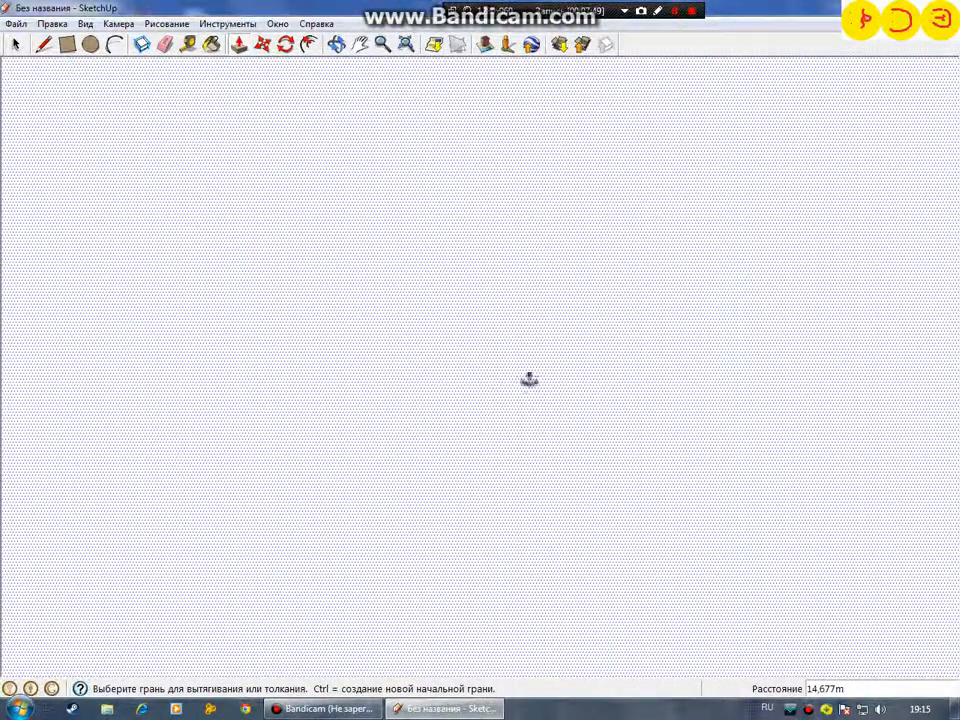
Step: Push the front face of the projecting block back by 18.071 m to cut an opening into the front wall
middle_click_drag(529, 379, 516, 559)
scroll(576, 542, "down", 5)
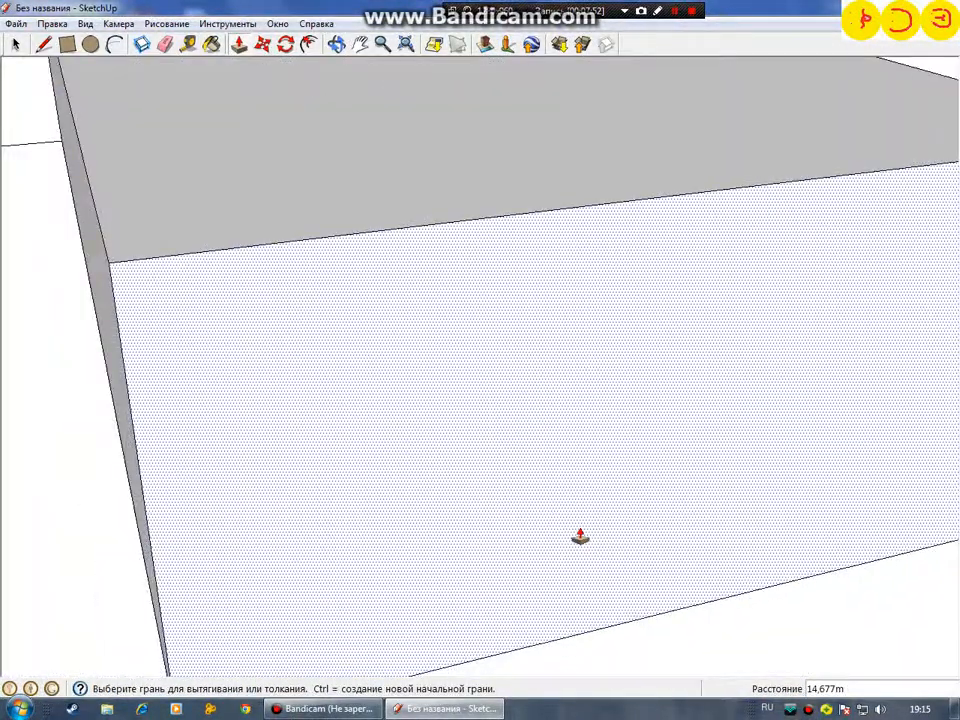
scroll(580, 537, "down", 6)
left_click(572, 525)
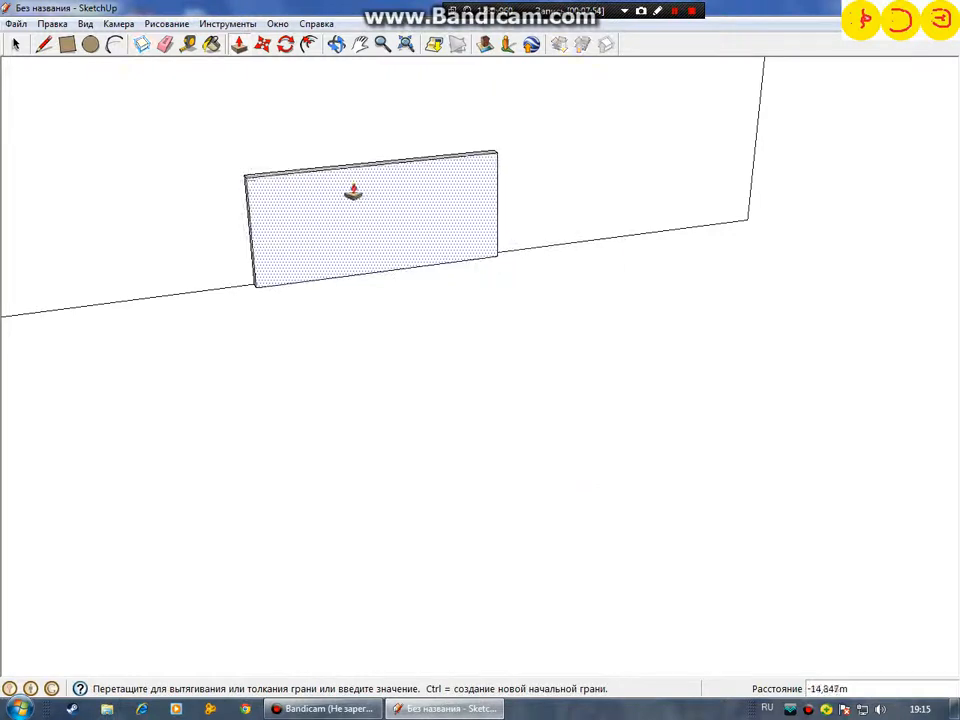
left_click(336, 238)
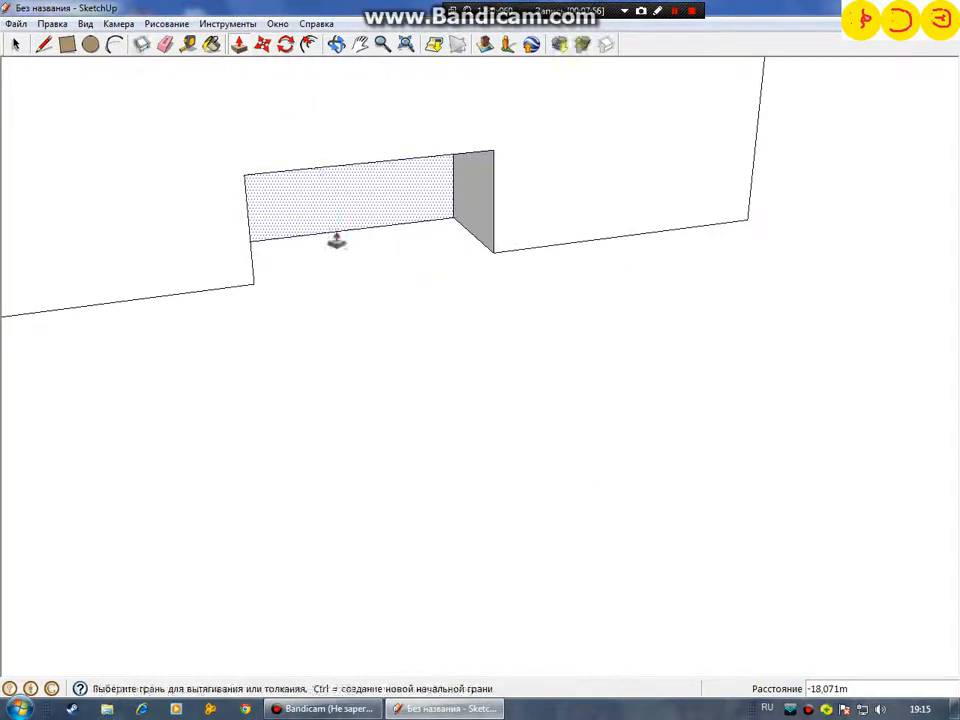
Step: Deepen the opening by pushing its back face inward 1.552 m and another 2.851 m
middle_click_drag(345, 242, 680, 262)
scroll(354, 247, "up", 6)
left_click(318, 222)
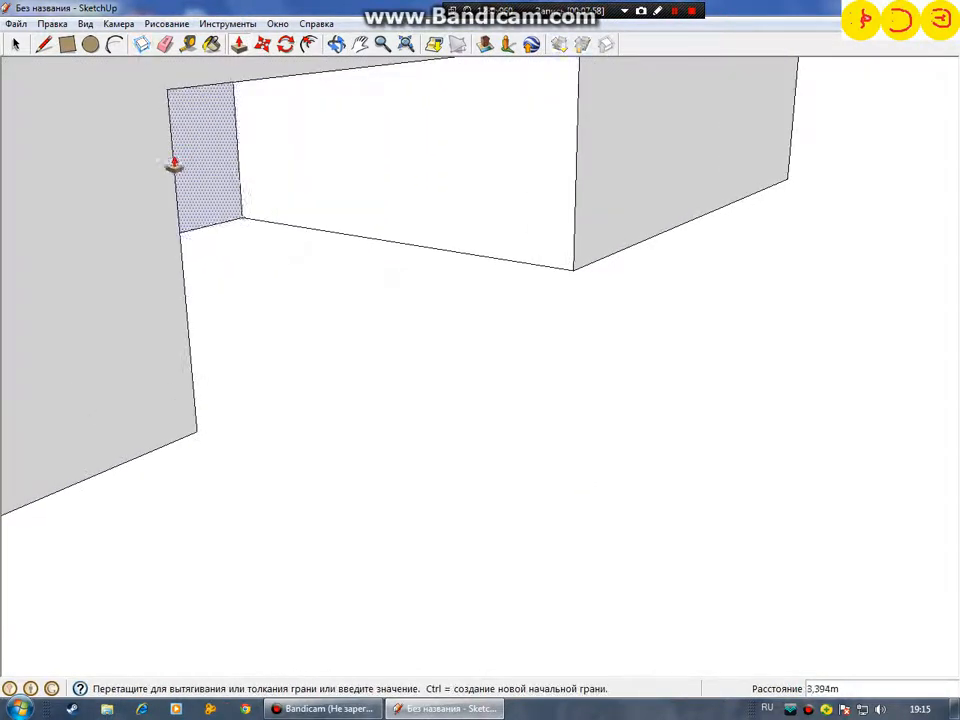
left_click(240, 184)
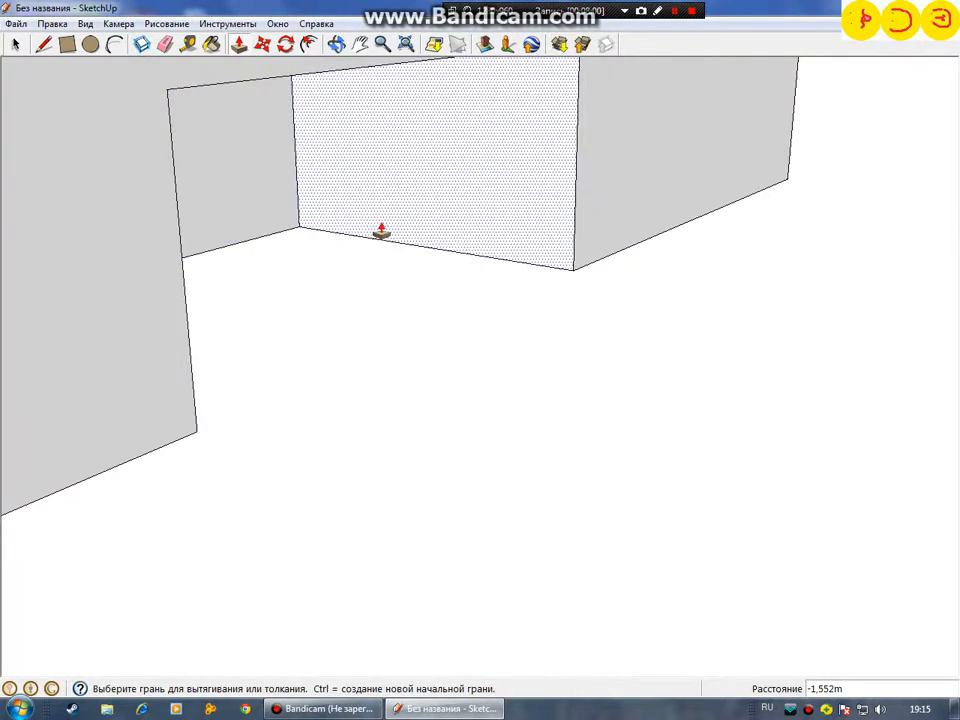
middle_click_drag(381, 231, 195, 227)
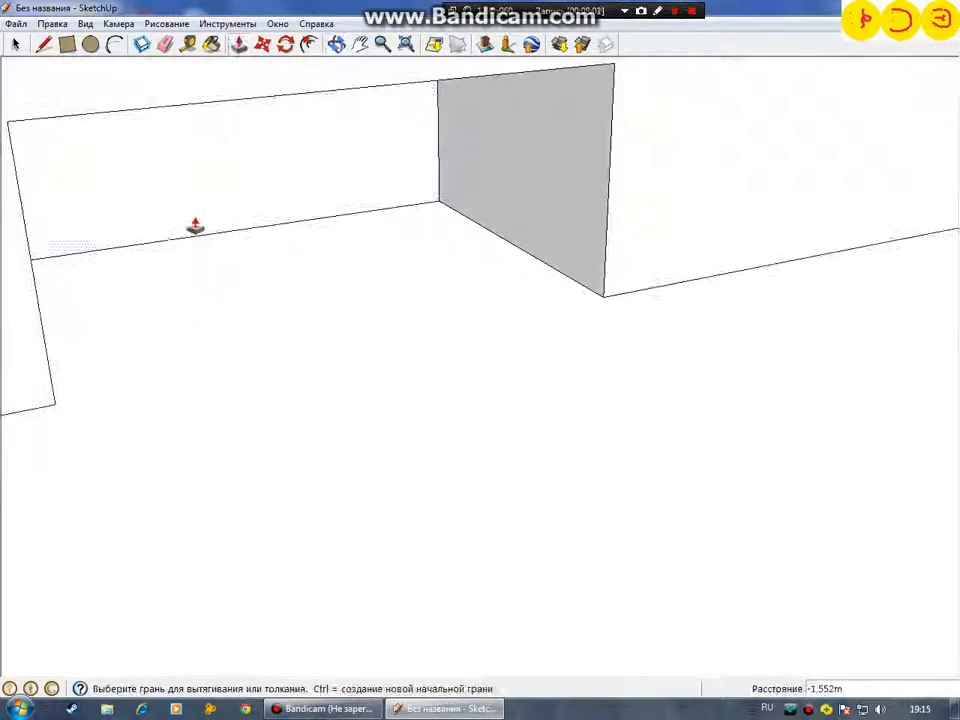
left_click(195, 227)
left_click(156, 176)
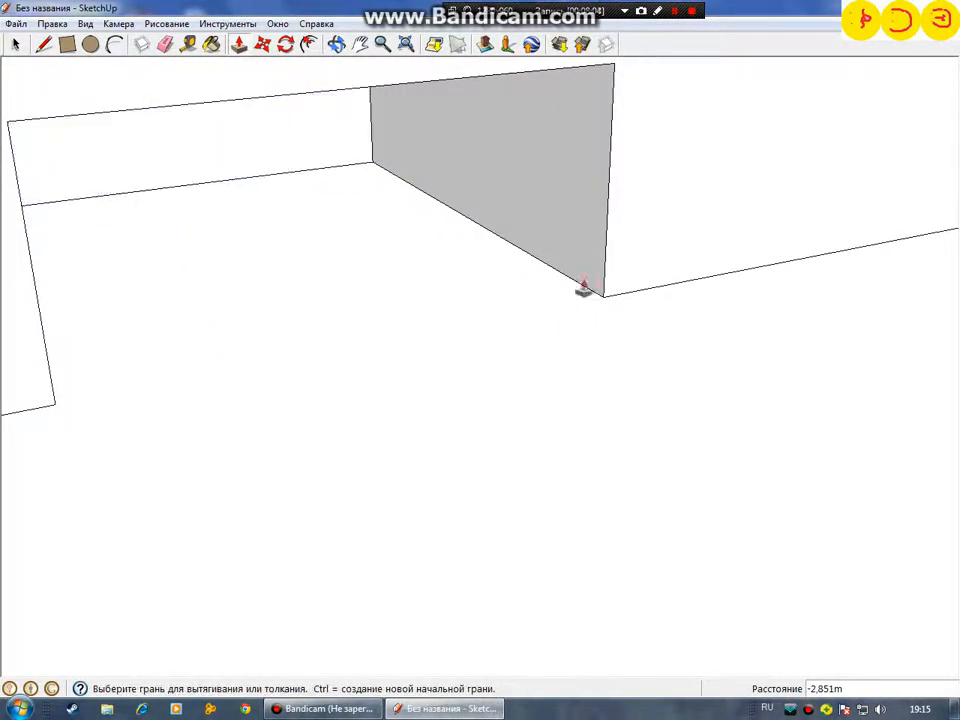
Step: Draw a line from the opening's upper-left corner straight outward from the front wall along the red axis
middle_click_drag(583, 288, 420, 229)
scroll(331, 187, "up", 3)
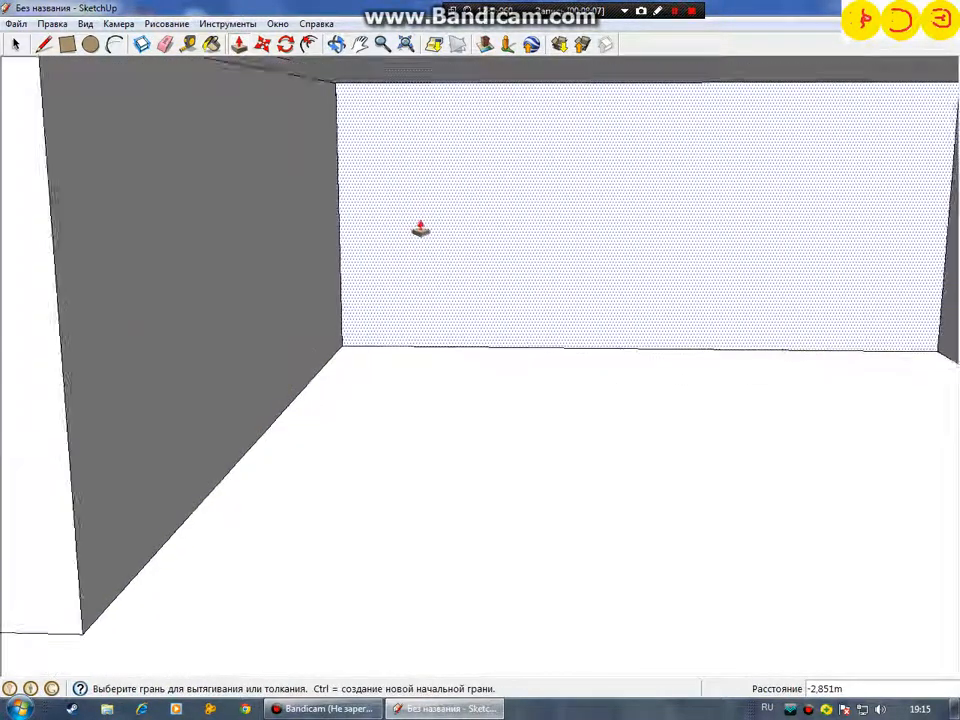
scroll(420, 229, "down", 8)
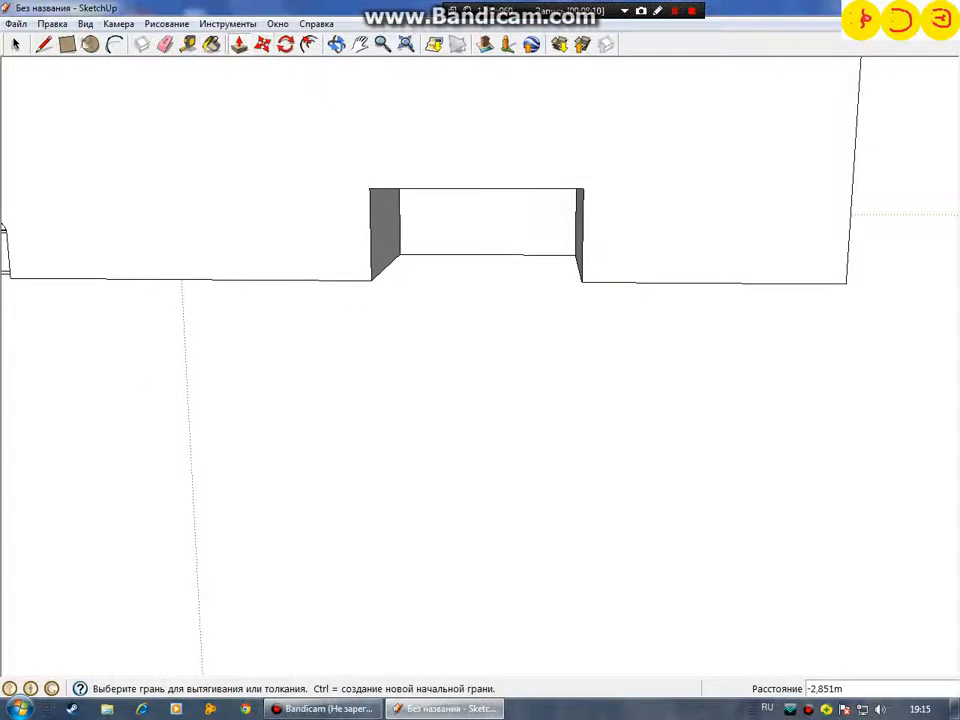
mouse_move(428, 326)
middle_mouse_down()
mouse_move(692, 371)
mouse_move(677, 338)
middle_mouse_up()
key("l")
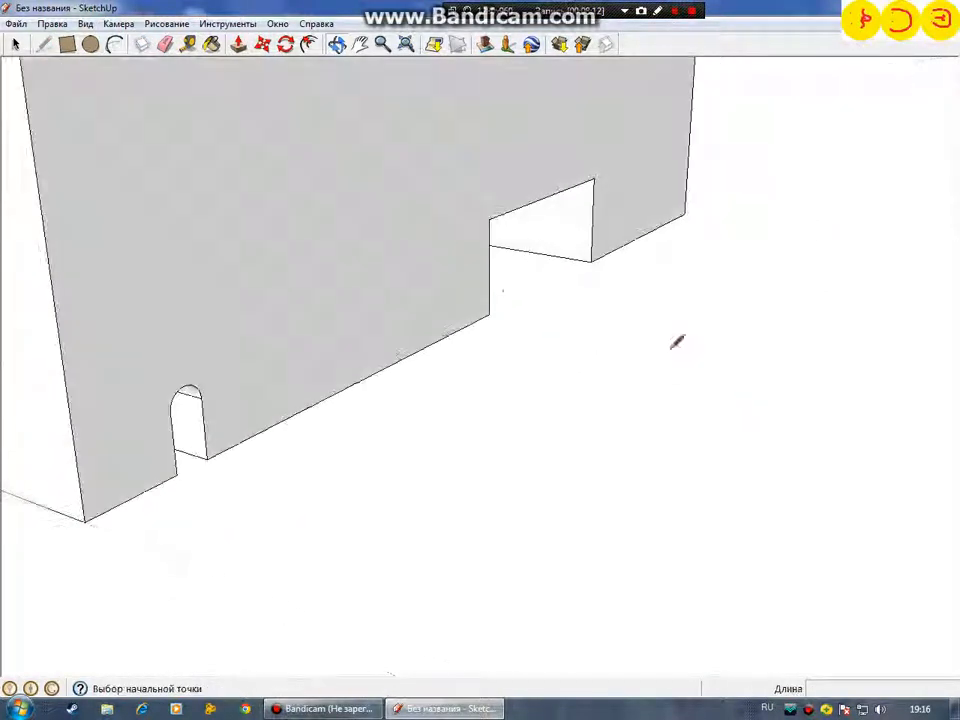
left_click(489, 313)
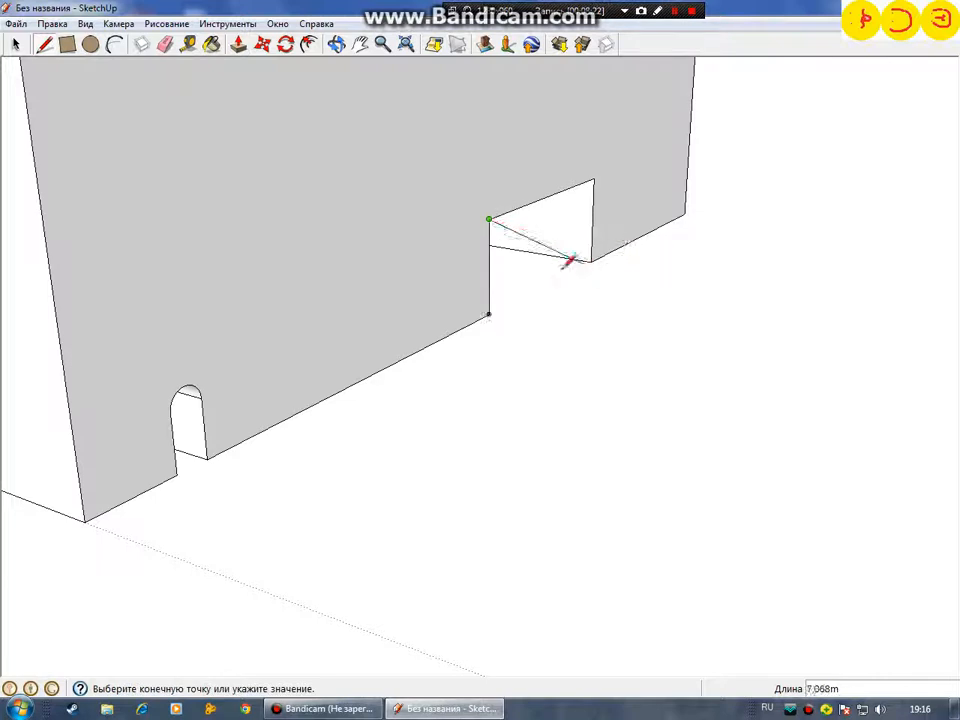
mouse_move(528, 249)
middle_mouse_down()
mouse_move(651, 231)
mouse_move(707, 193)
mouse_move(771, 176)
mouse_move(585, 218)
mouse_move(641, 206)
mouse_move(709, 167)
mouse_move(641, 248)
middle_mouse_up()
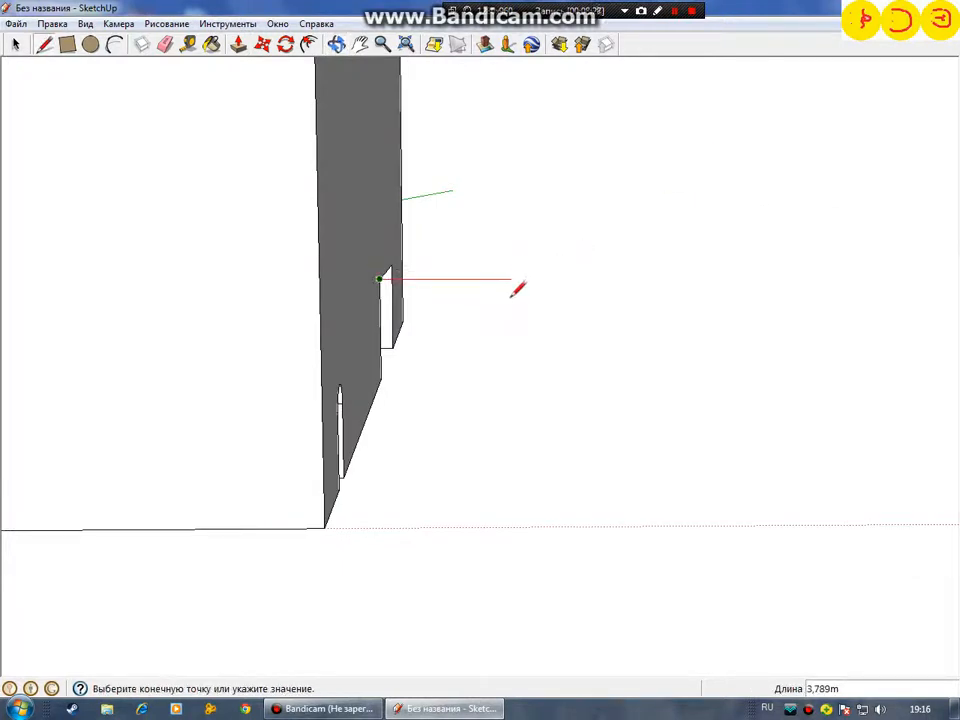
mouse_move(520, 306)
middle_mouse_down()
mouse_move(225, 339)
mouse_move(429, 330)
middle_mouse_up()
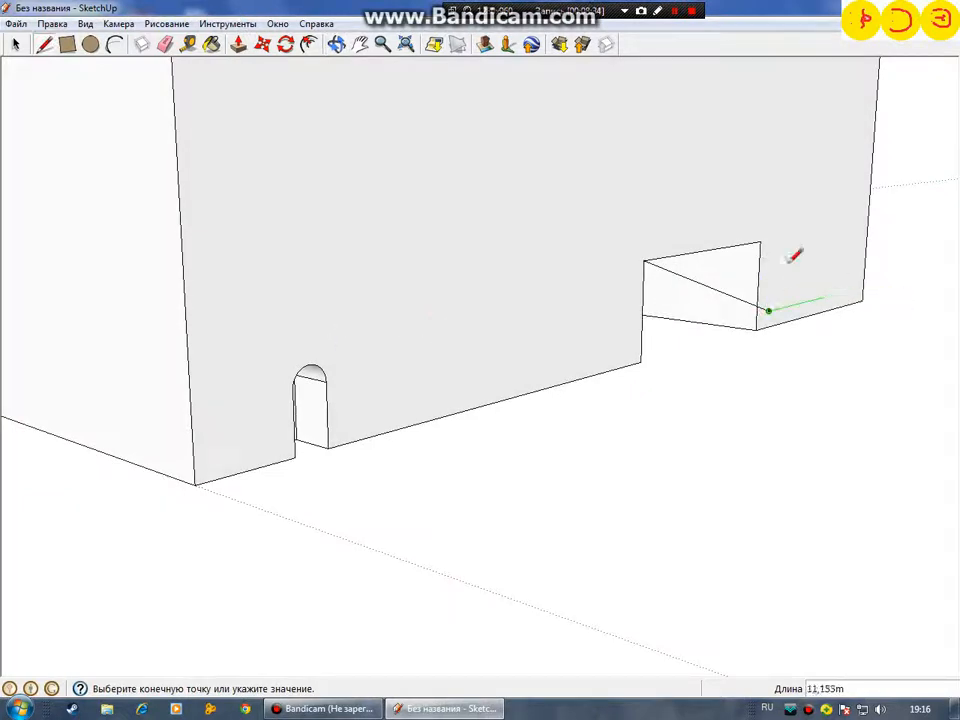
middle_click_drag(843, 323, 670, 318)
Step: Draw the canopy's outer edge parallel to the wall and close the outline at the opening's upper-right corner
left_click(359, 44)
mouse_move(953, 386)
left_mouse_down()
mouse_move(756, 386)
mouse_move(429, 489)
left_mouse_up()
mouse_move(609, 402)
middle_mouse_down()
mouse_move(452, 456)
mouse_move(506, 332)
mouse_move(566, 372)
middle_mouse_up()
left_click(43, 44)
left_click(106, 438)
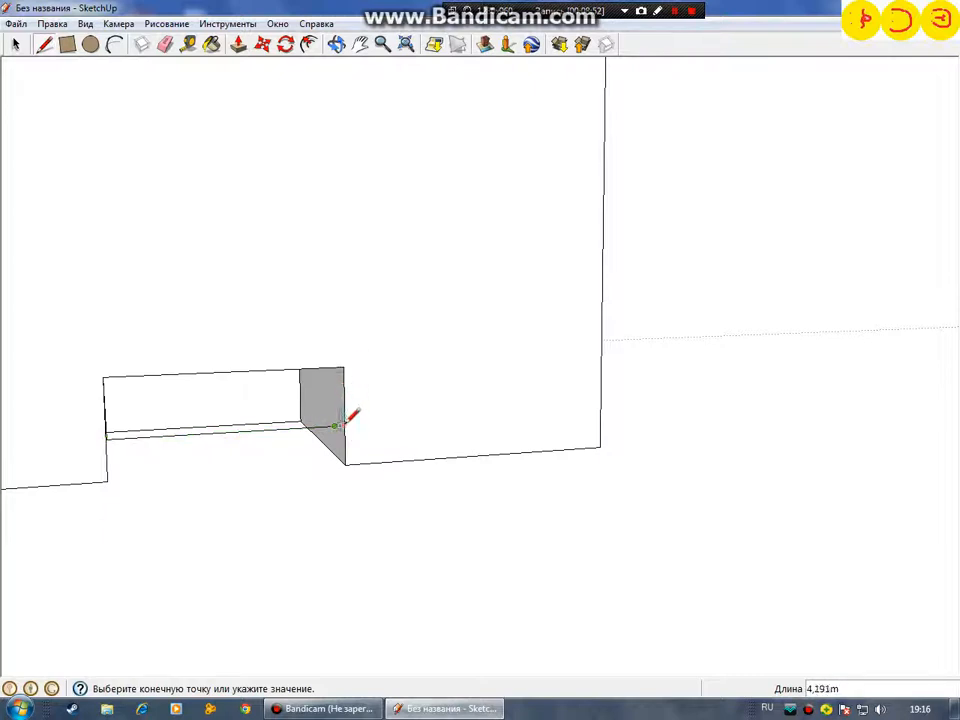
middle_click_drag(347, 420, 298, 580)
left_click(298, 579)
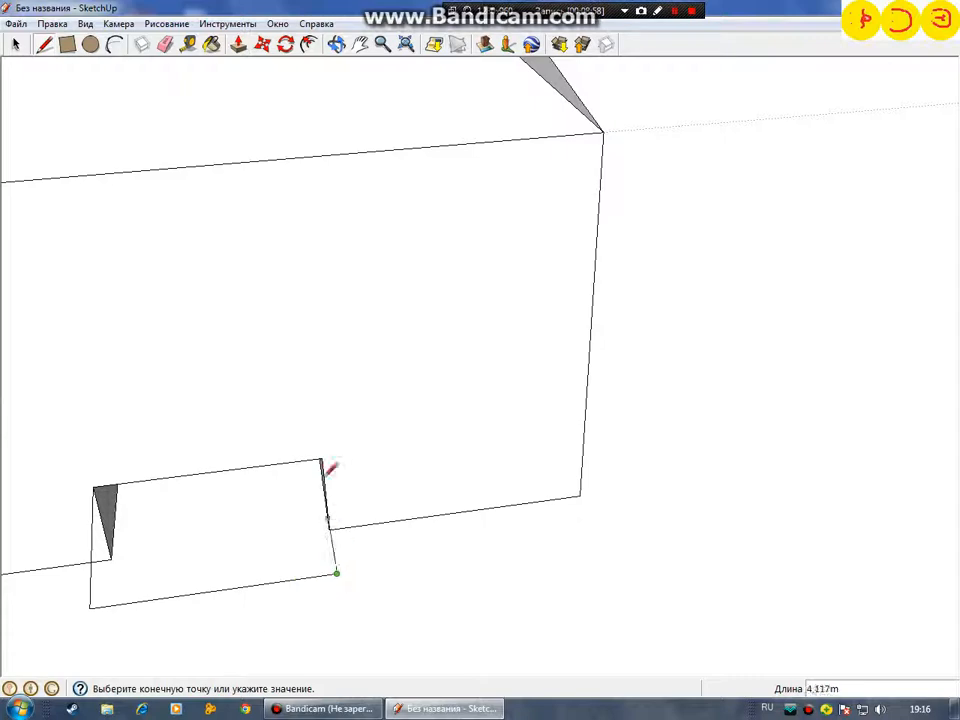
left_click(322, 459)
Step: Give the canopy face above the opening a small thickness with Push/Pull
mouse_move(332, 485)
middle_mouse_down()
mouse_move(377, 315)
mouse_move(634, 249)
mouse_move(817, 317)
mouse_move(774, 287)
mouse_move(566, 283)
mouse_move(581, 225)
mouse_move(368, 190)
mouse_move(336, 339)
middle_mouse_up()
scroll(159, 527, "up", 5)
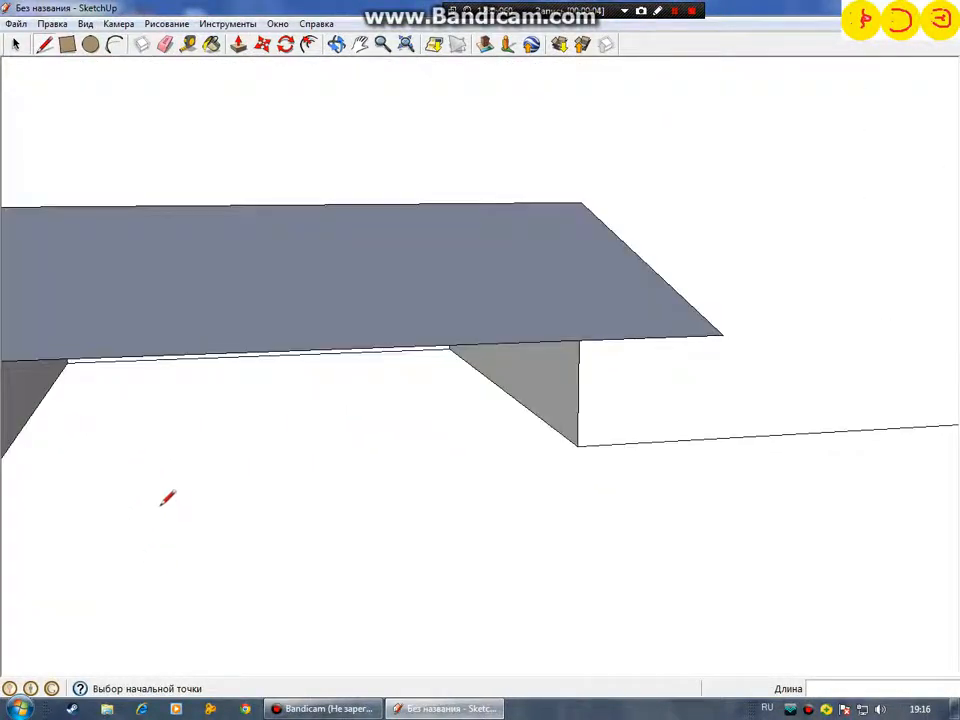
mouse_move(167, 497)
middle_mouse_down()
mouse_move(478, 454)
mouse_move(452, 510)
mouse_move(322, 302)
middle_mouse_up()
left_click(238, 45)
mouse_move(411, 272)
left_mouse_down()
mouse_move(431, 262)
mouse_move(426, 279)
left_mouse_up()
Step: Draw a rectangle on the opening's left inner side wall and push it 0.103 m into the wall
middle_click_drag(426, 279, 200, 390)
scroll(324, 435, "up", 4)
middle_click_drag(414, 424, 107, 171)
scroll(410, 432, "down", 5)
left_click(64, 43)
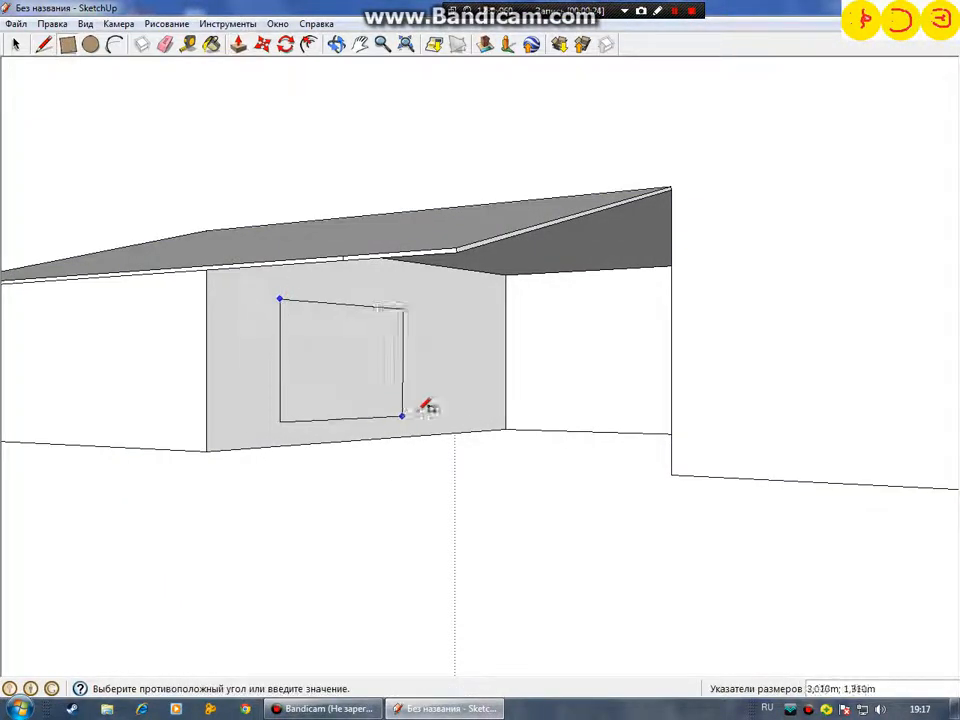
left_click(238, 43)
left_click(328, 336)
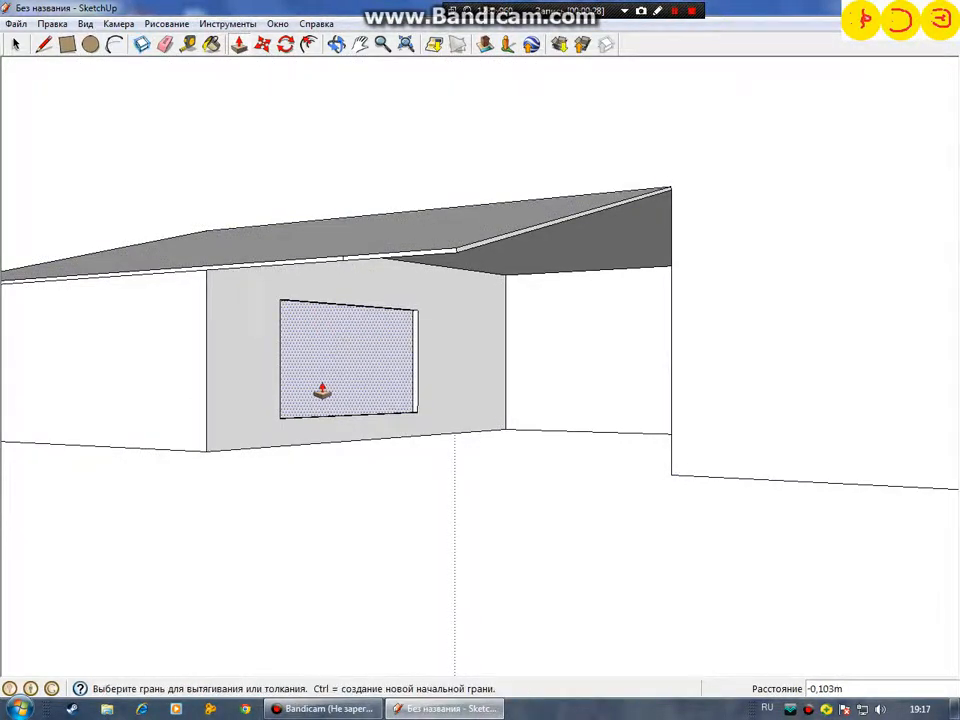
Step: Examine the canopied opening and the door in relation to the whole house from outside
middle_click_drag(322, 391, 443, 404)
scroll(545, 411, "down", 3)
mouse_move(619, 410)
middle_mouse_down()
mouse_move(603, 458)
mouse_move(439, 435)
mouse_move(921, 366)
mouse_move(793, 358)
mouse_move(758, 501)
mouse_move(596, 369)
mouse_move(754, 497)
mouse_move(819, 604)
mouse_move(761, 537)
middle_mouse_up()
scroll(758, 530, "down", 2)
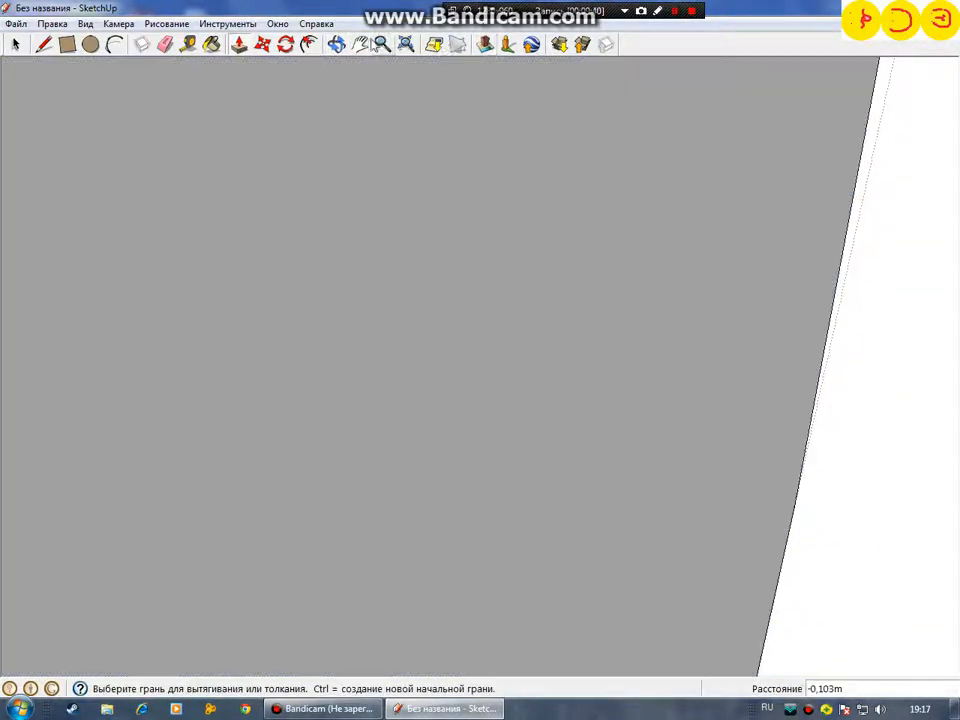
left_click(362, 45)
left_click_drag(733, 350, 368, 281)
middle_click_drag(561, 312, 354, 204)
scroll(396, 208, "down", 5)
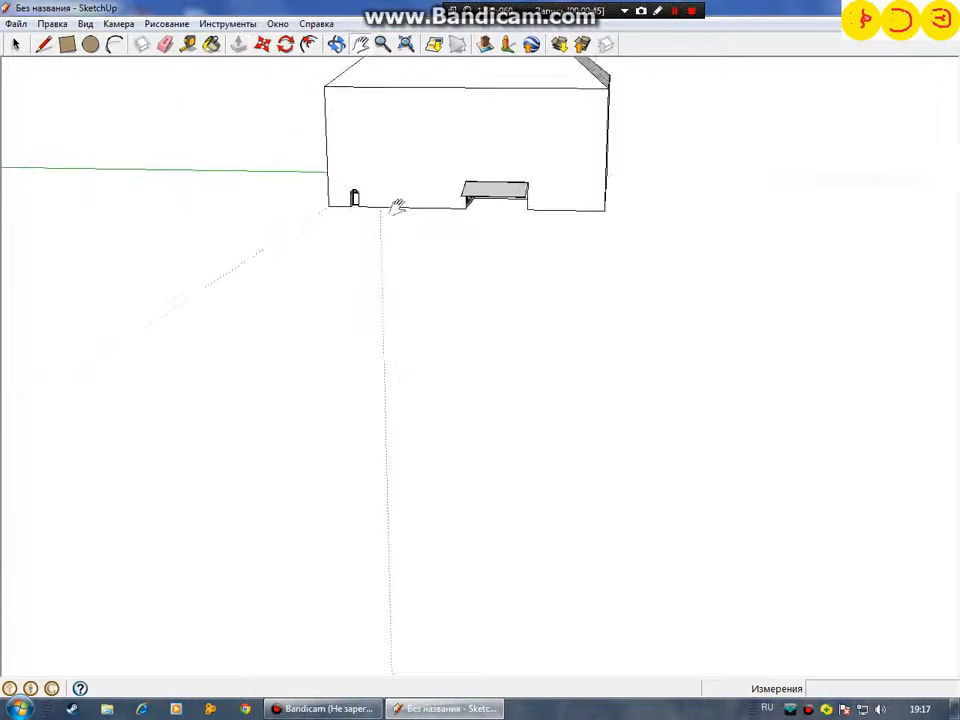
scroll(422, 96, "down", 4)
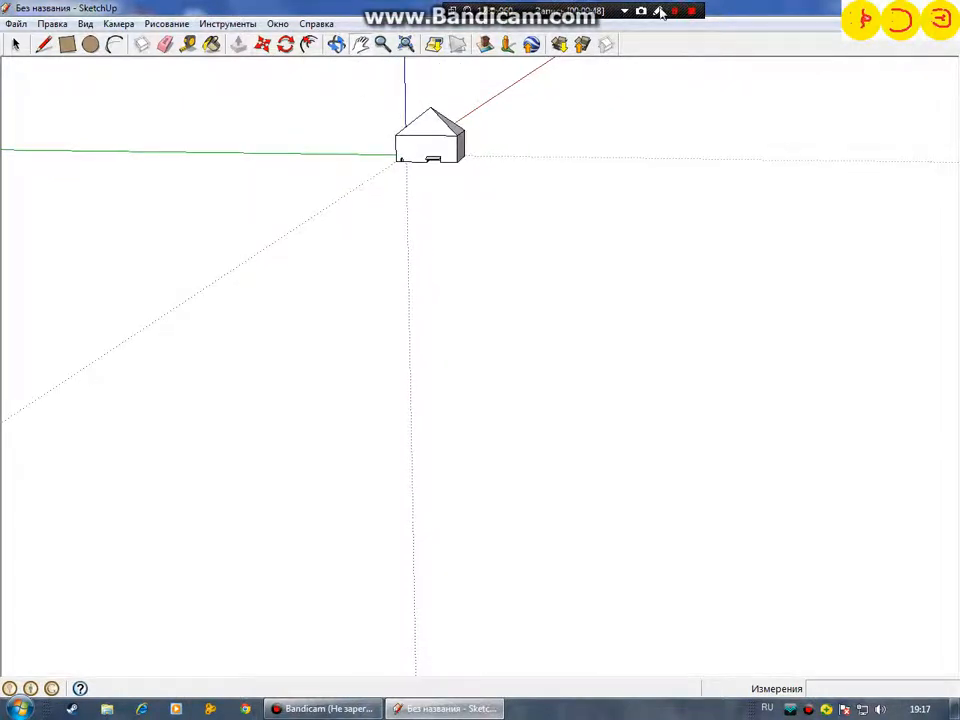